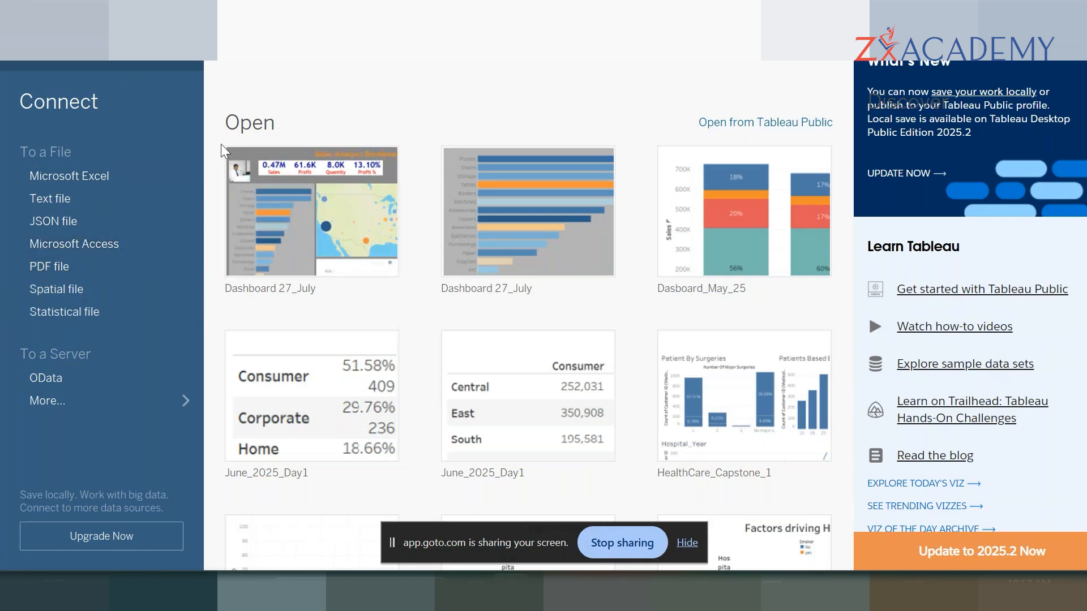
- Start a new data connection to a Microsoft Excel file
{"action": "left_click", "coordinate": [83, 180]}
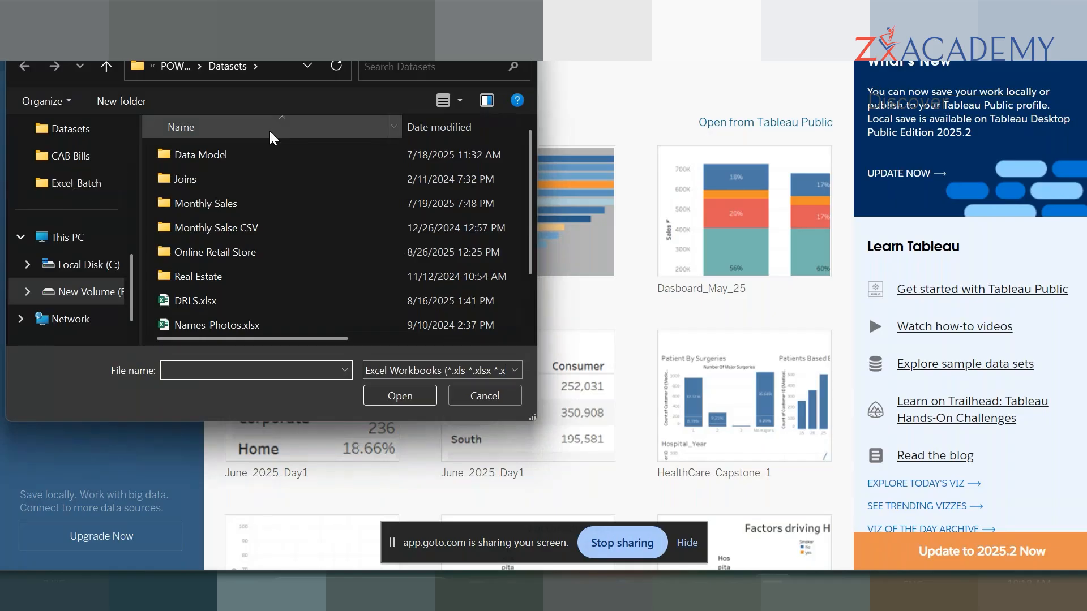
{"action": "left_click", "coordinate": [117, 301]}
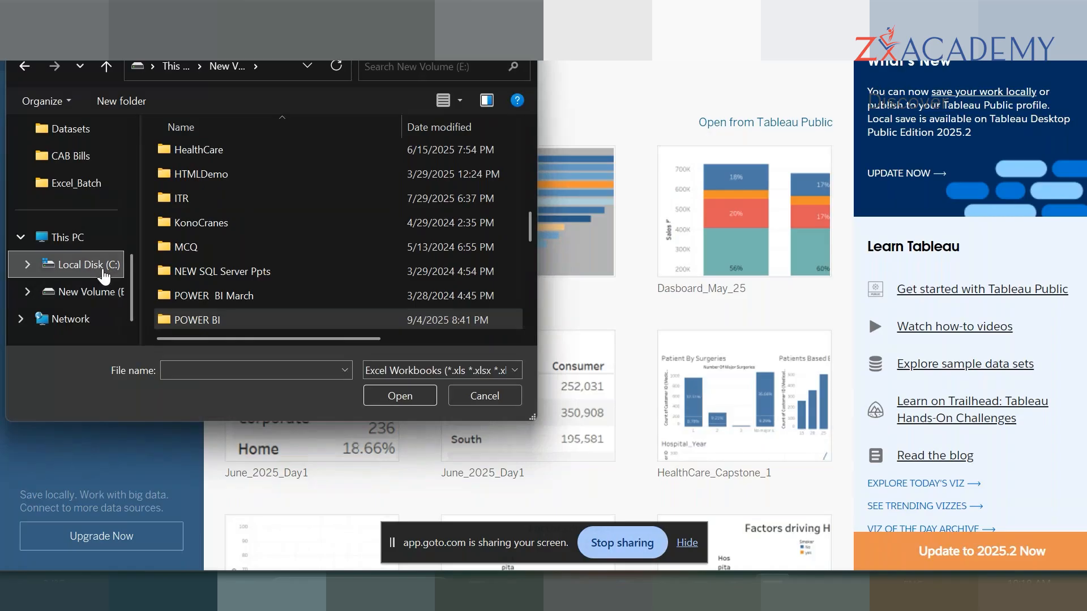
{"action": "left_click", "coordinate": [103, 276]}
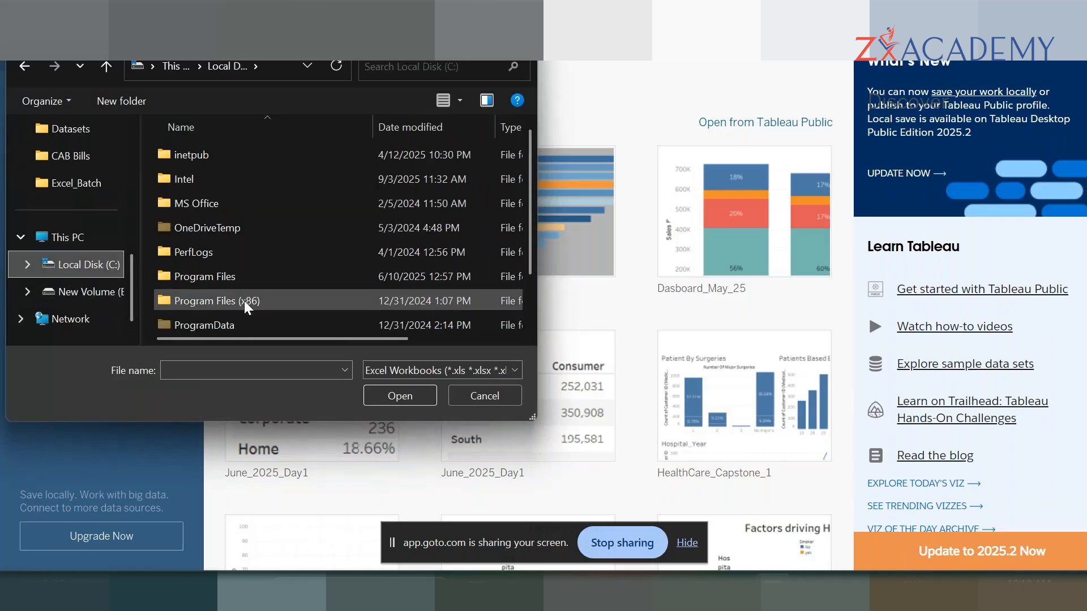
{"action": "scroll", "coordinate": [243, 300], "scroll_direction": "down", "scroll_amount": 1}
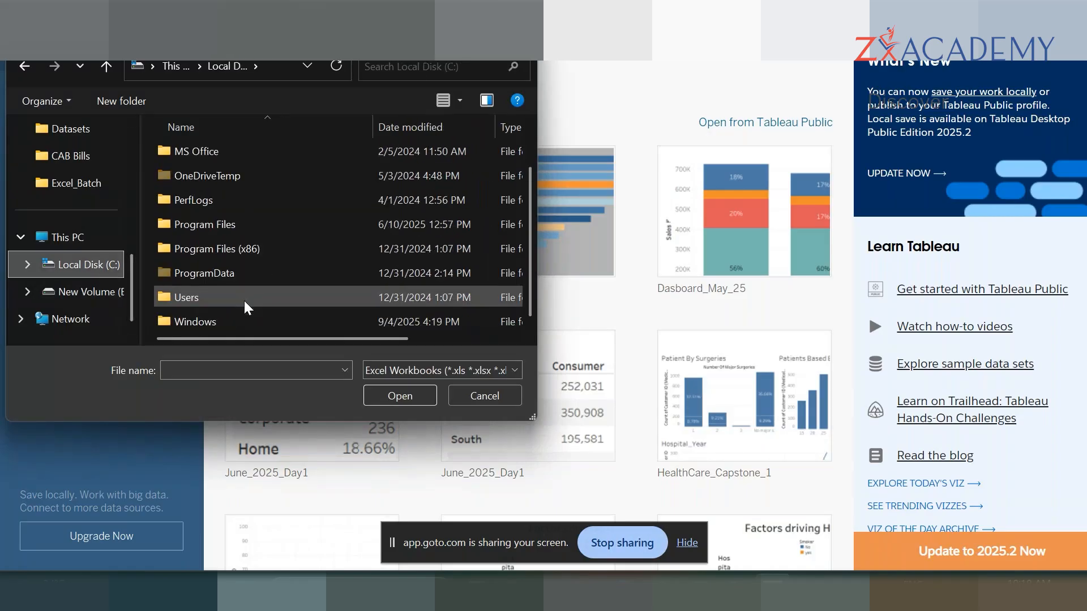
{"action": "double_click", "coordinate": [293, 227]}
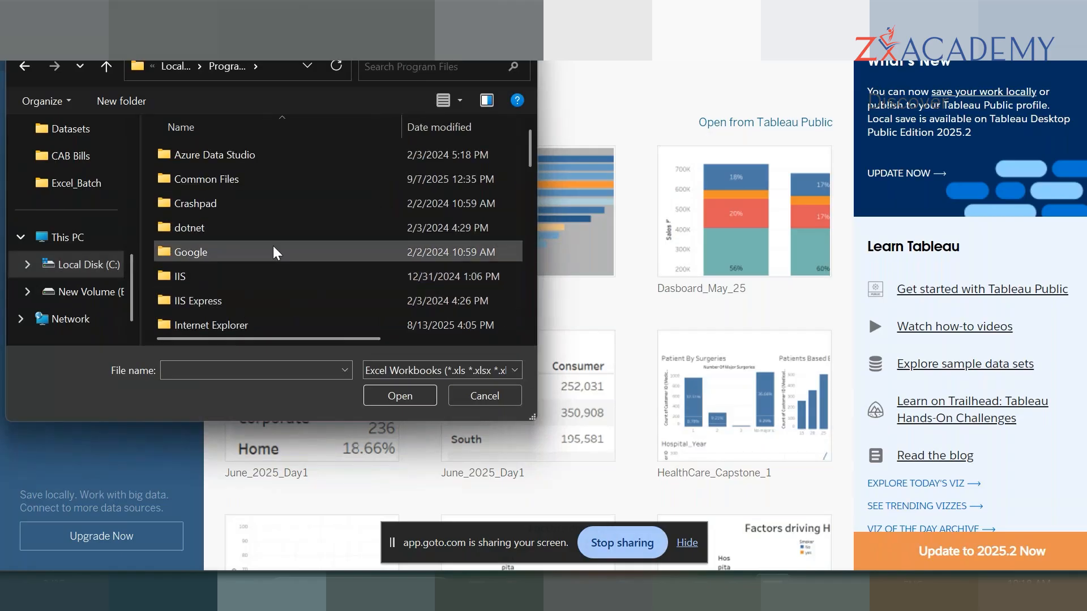
{"action": "scroll", "coordinate": [274, 244], "scroll_direction": "down", "scroll_amount": 4}
{"action": "scroll", "coordinate": [274, 244], "scroll_direction": "down", "scroll_amount": 4}
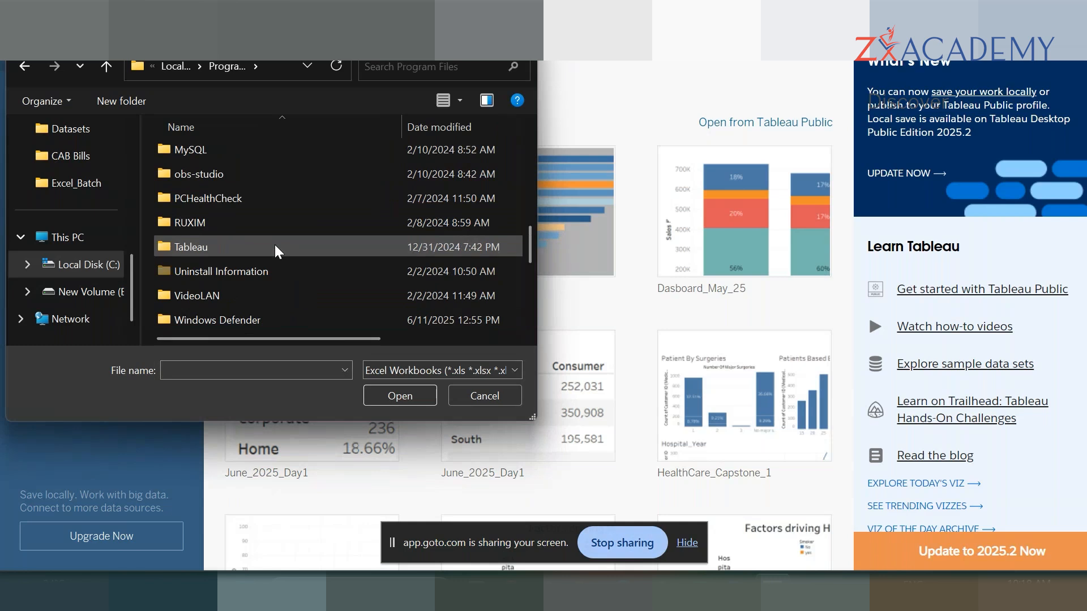
{"action": "double_click", "coordinate": [274, 245]}
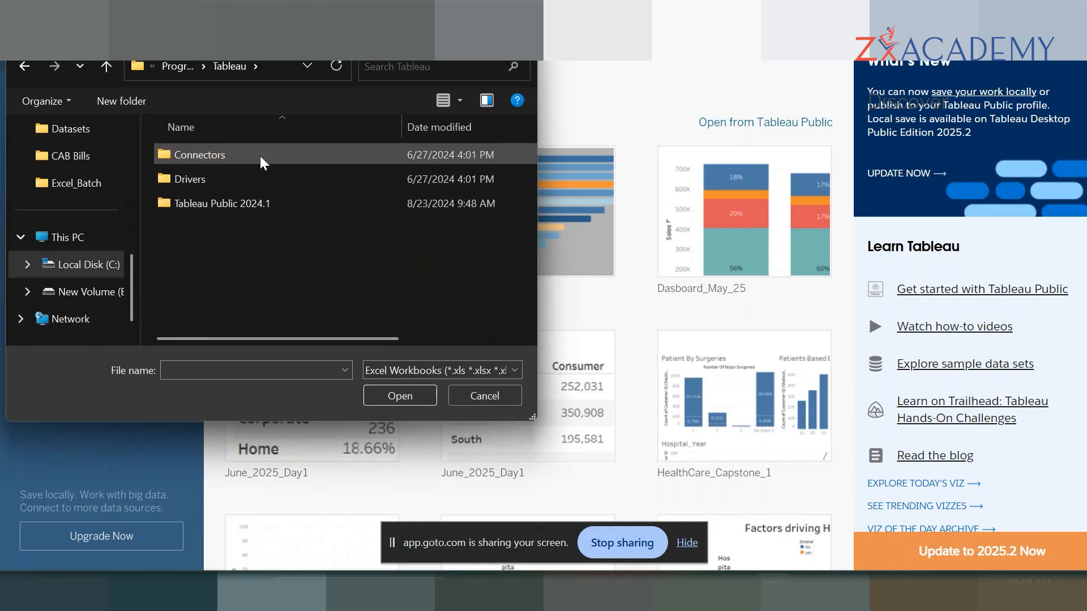
{"action": "left_click", "coordinate": [79, 293]}
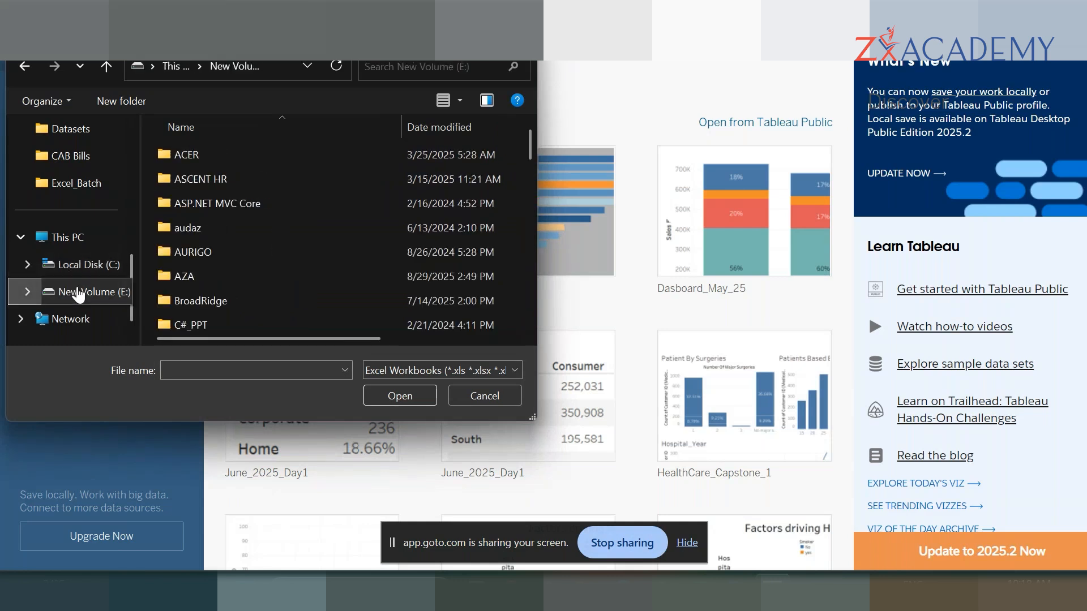
{"action": "left_click", "coordinate": [223, 208]}
{"action": "key", "text": "p"}
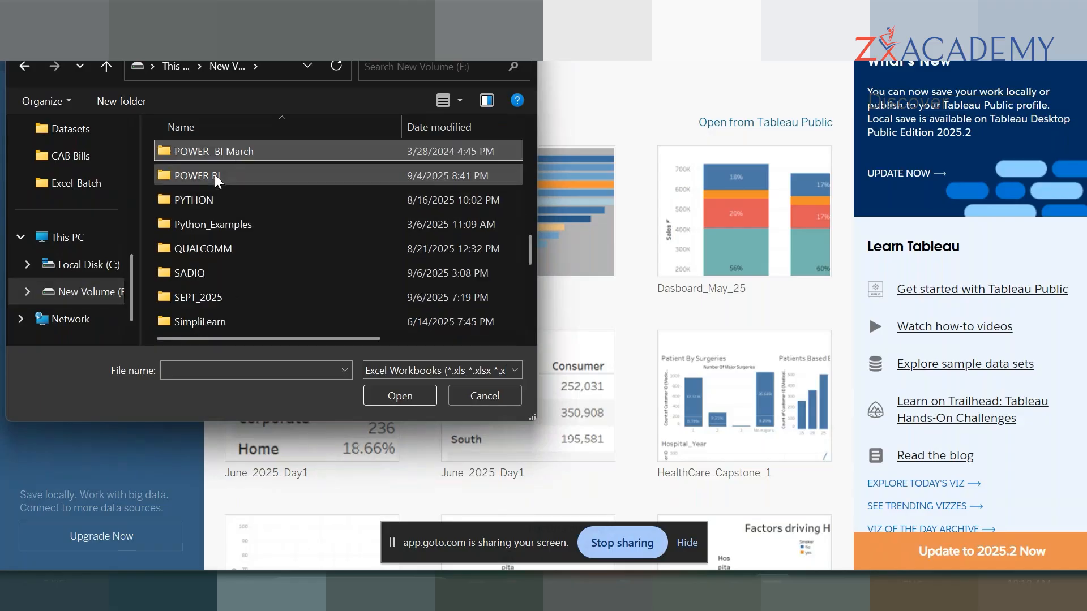
- Connect to the Sample - Superstore.xlsx workbook in the Datasets folder
{"action": "left_click", "coordinate": [92, 135]}
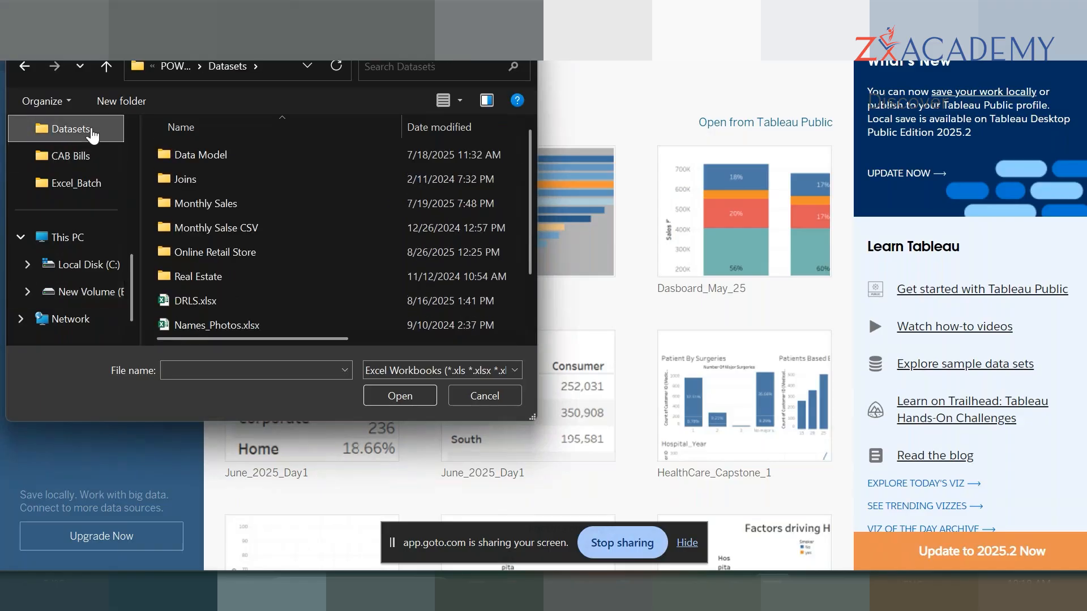
{"action": "scroll", "coordinate": [232, 273], "scroll_direction": "down", "scroll_amount": 1}
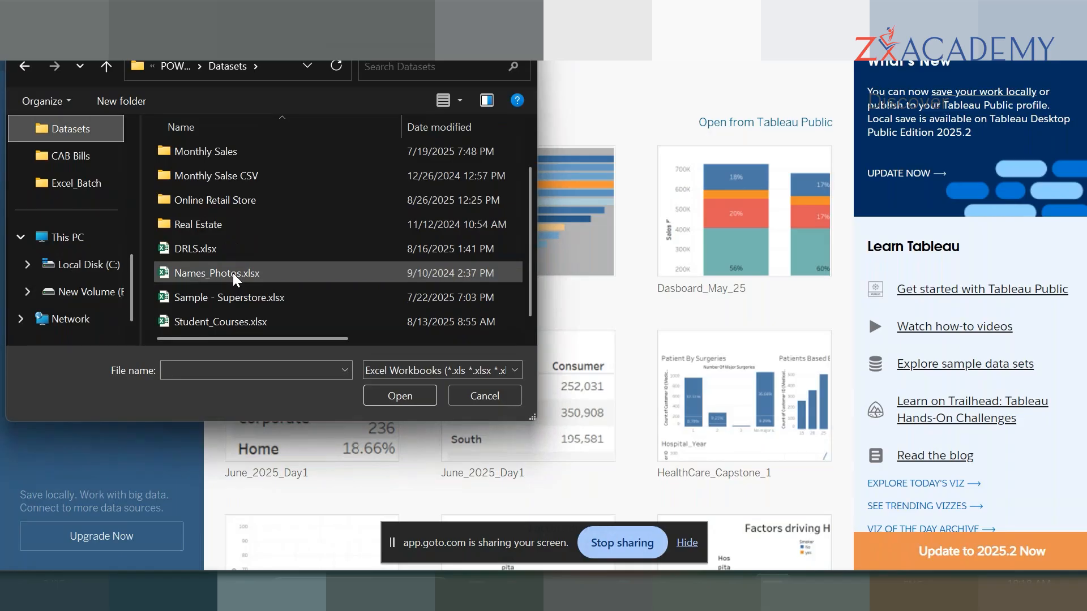
{"action": "left_click", "coordinate": [273, 299]}
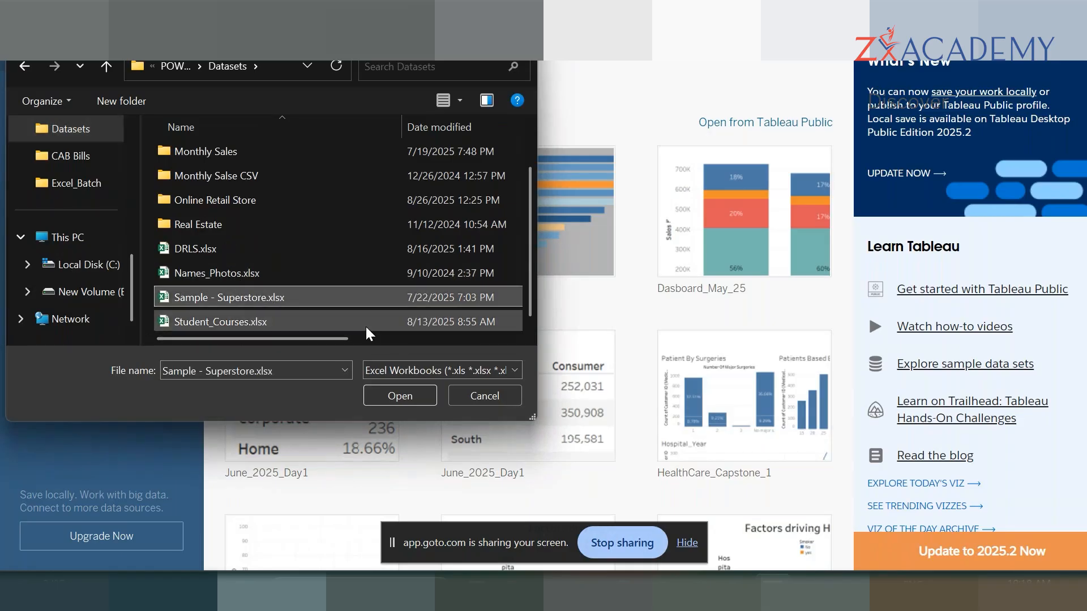
{"action": "left_click", "coordinate": [399, 399]}
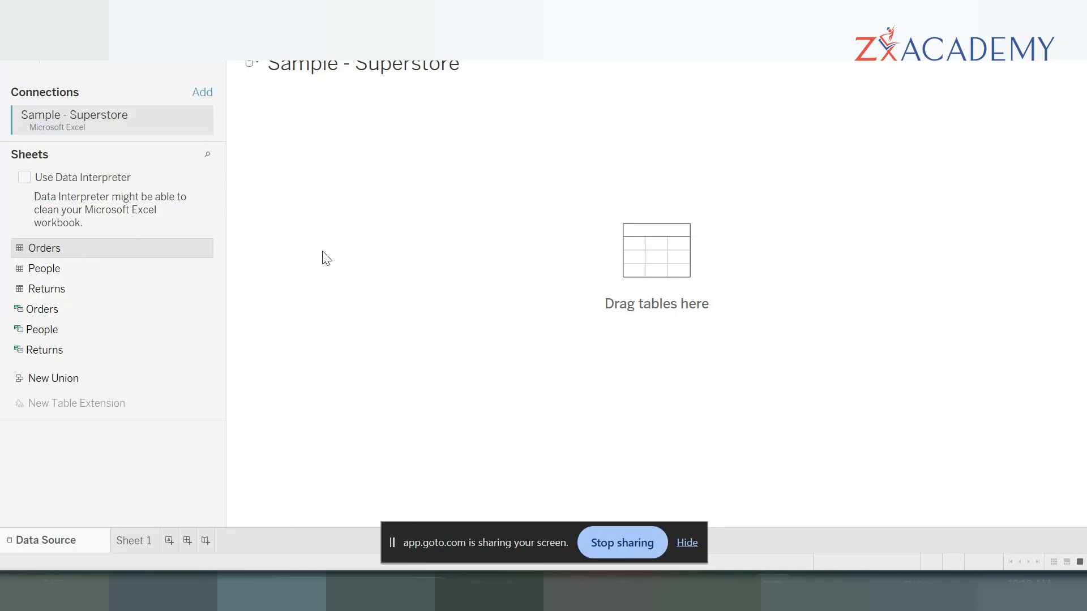
- Add the Orders sheet to the data source canvas and enlarge its data preview by collapsing the table details and narrowing the sheet list
{"action": "left_click_drag", "start_coordinate": [141, 239], "coordinate": [399, 263]}
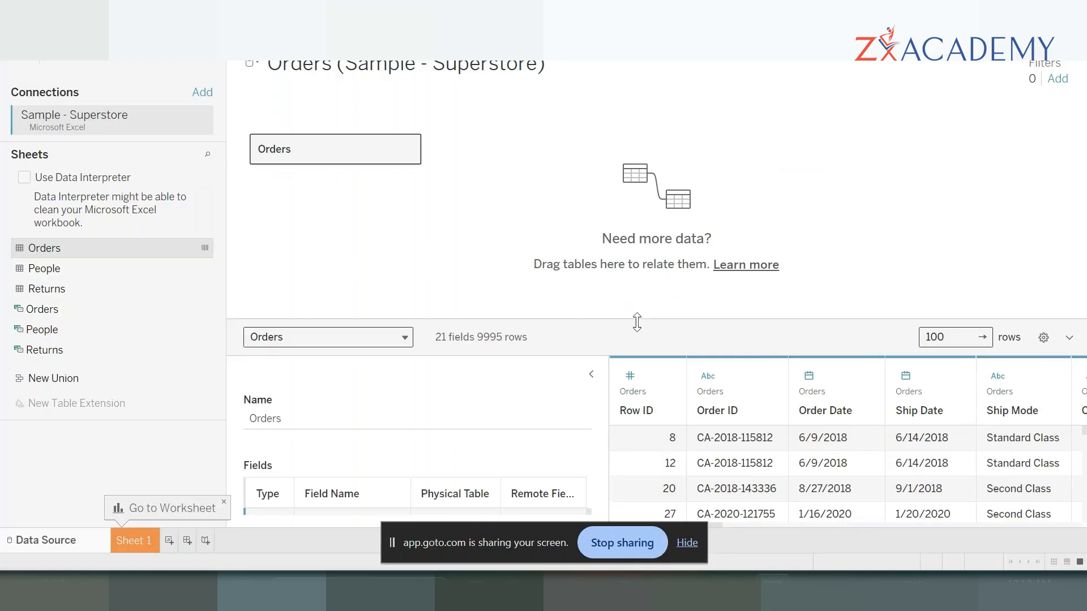
{"action": "left_click_drag", "start_coordinate": [637, 322], "coordinate": [629, 213]}
{"action": "left_click", "coordinate": [592, 264]}
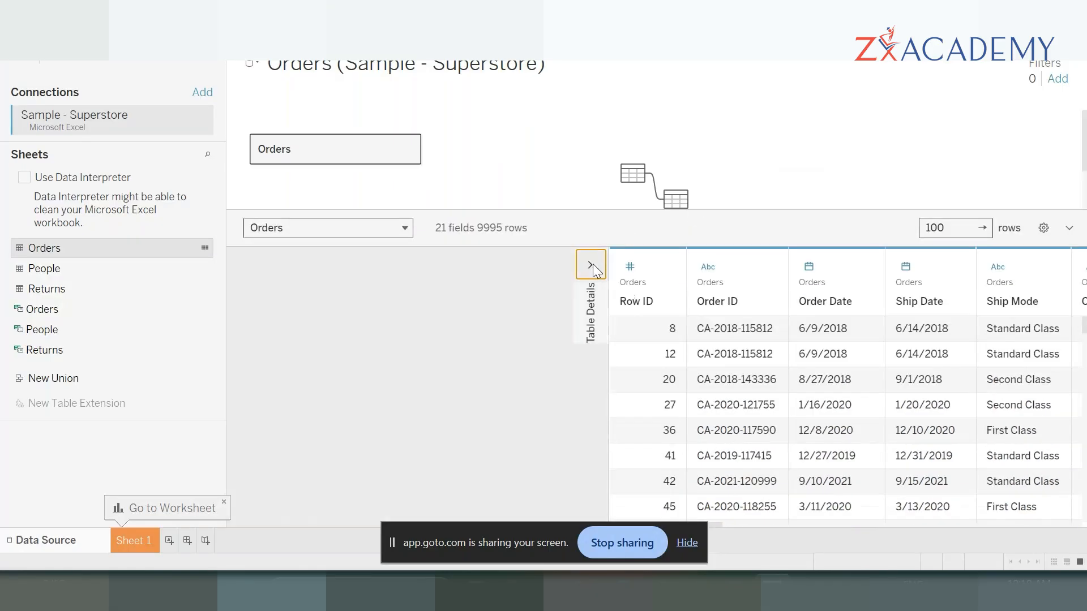
{"action": "scroll", "coordinate": [334, 395], "scroll_direction": "down", "scroll_amount": 10}
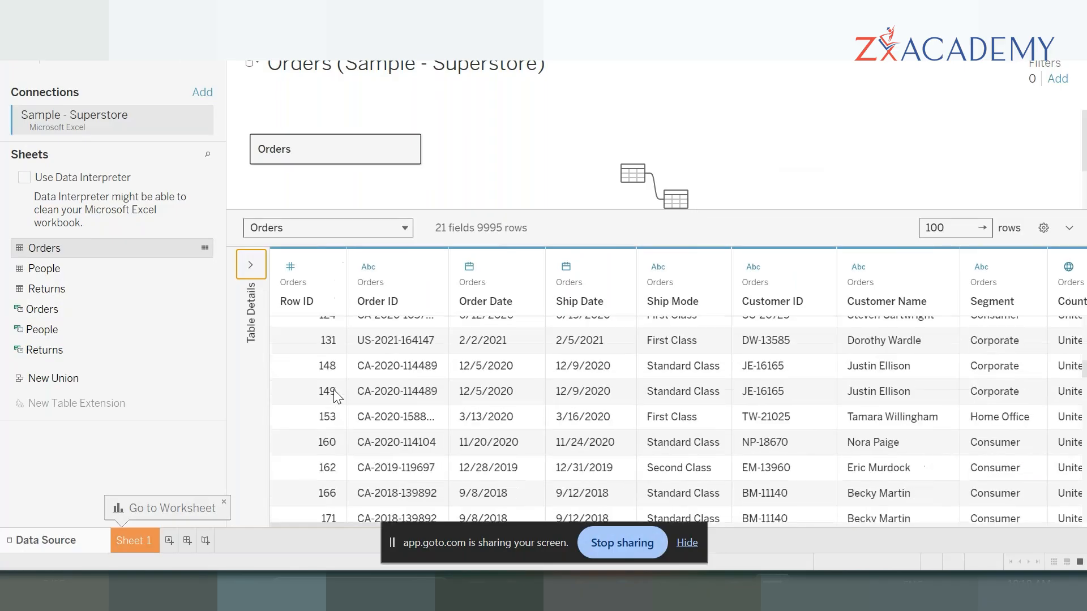
{"action": "left_click_drag", "start_coordinate": [225, 371], "coordinate": [154, 385]}
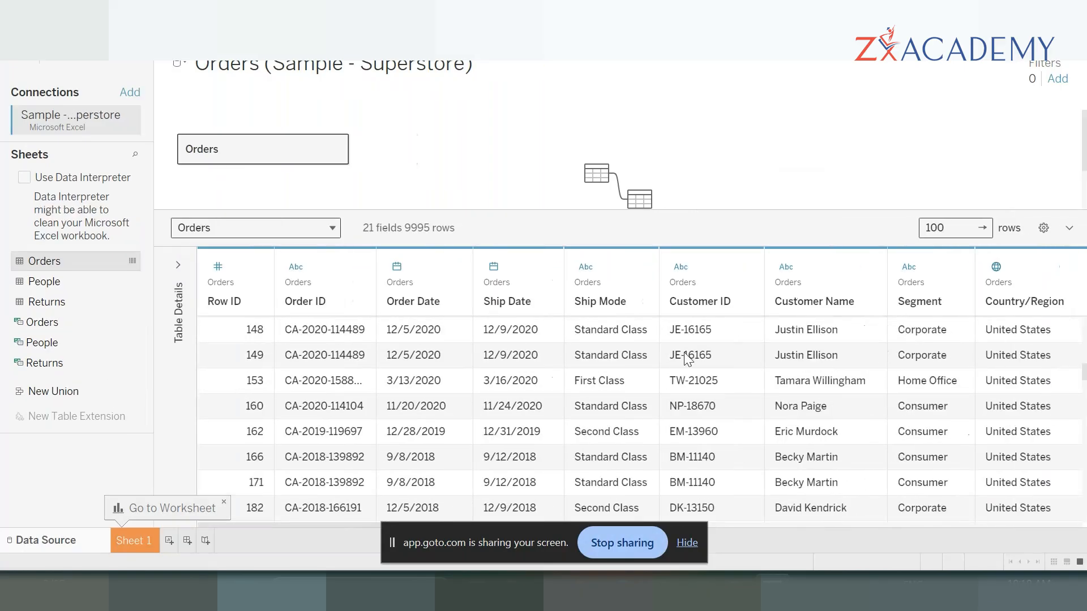
- Set the Orders data preview to show 9995 rows
{"action": "scroll", "coordinate": [684, 359], "scroll_direction": "right", "scroll_amount": 10}
{"action": "scroll", "coordinate": [687, 359], "scroll_direction": "right", "scroll_amount": 5}
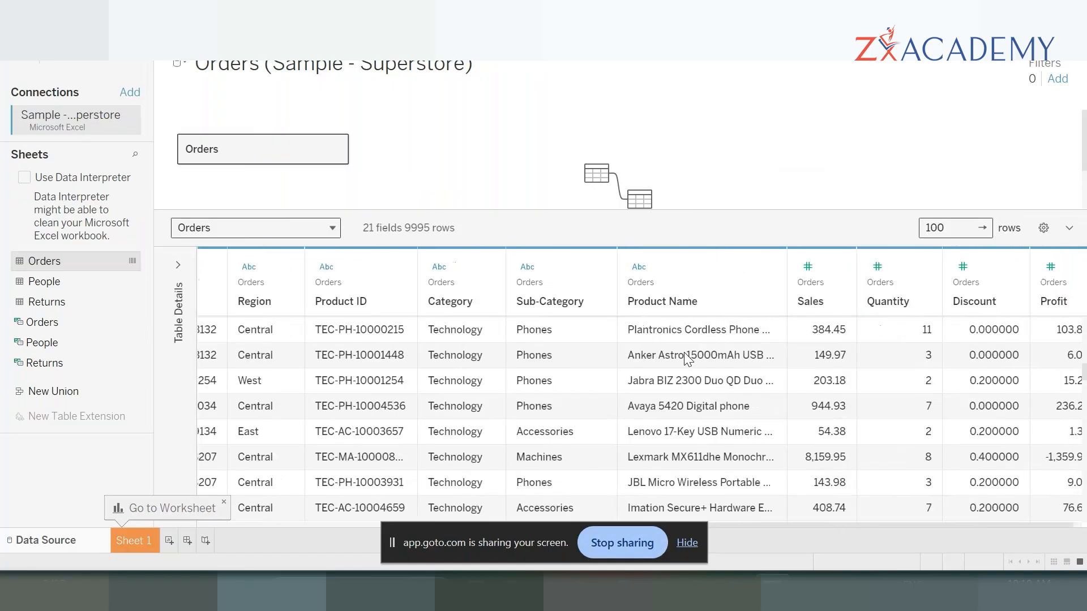
{"action": "scroll", "coordinate": [804, 356], "scroll_direction": "left", "scroll_amount": 8}
{"action": "scroll", "coordinate": [804, 357], "scroll_direction": "down", "scroll_amount": 5}
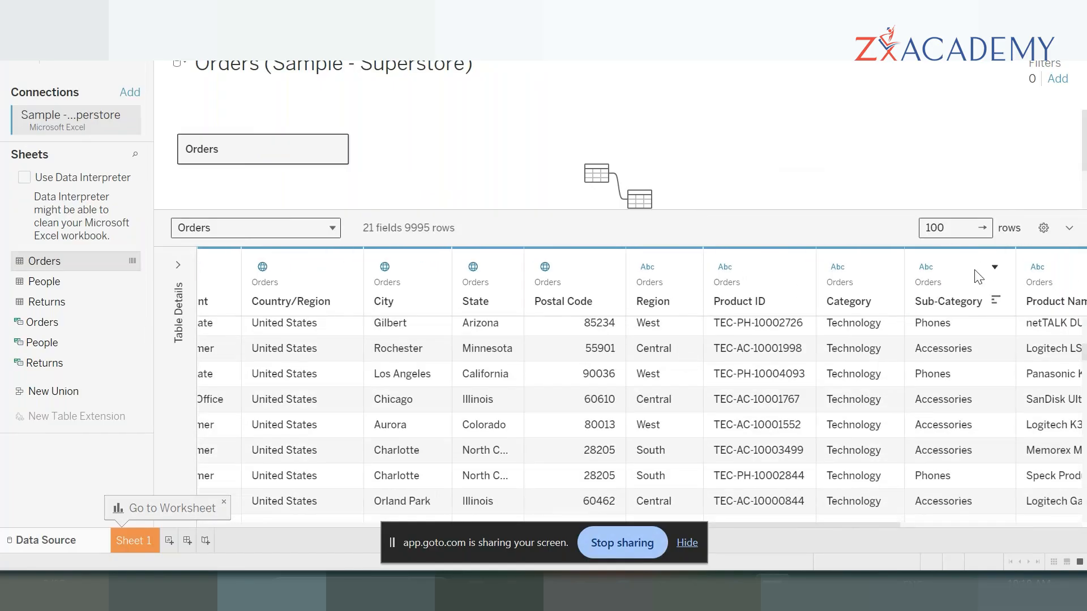
{"action": "left_click", "coordinate": [962, 225]}
{"action": "type", "text": "00"}
{"action": "key", "text": "Return"}
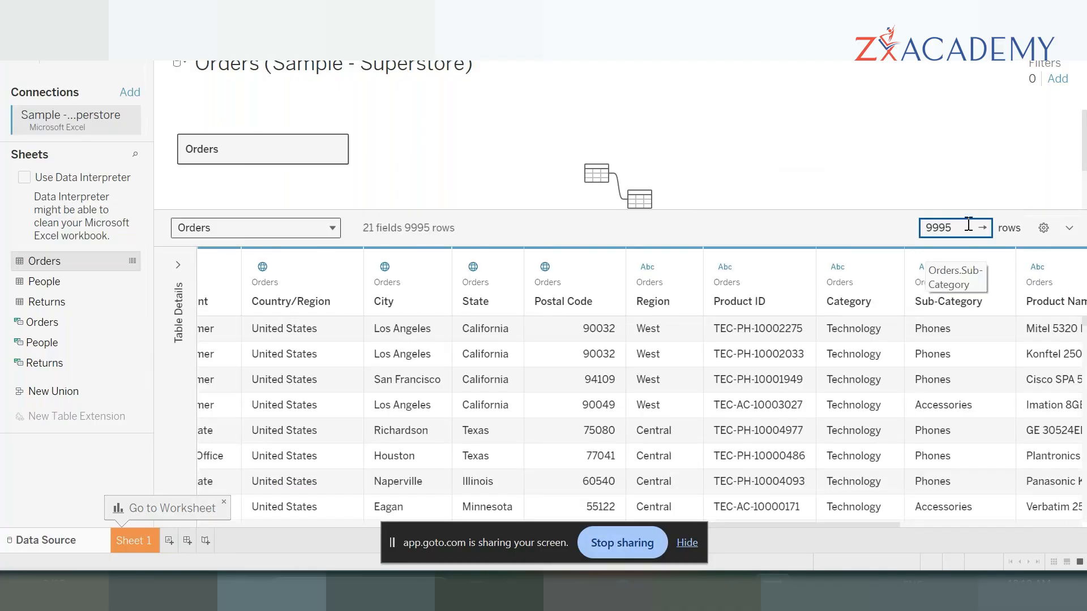
- Examine the field and row counts of the Orders table, circling them temporarily on screen
{"action": "scroll", "coordinate": [474, 425], "scroll_direction": "left", "scroll_amount": 10}
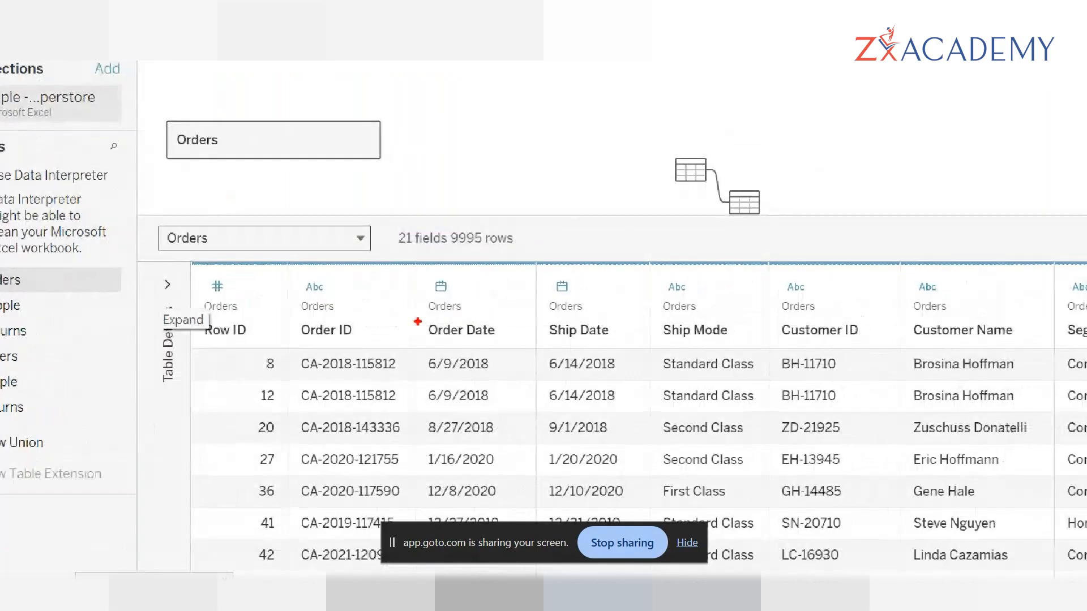
{"action": "mouse_move", "coordinate": [394, 272]}
{"action": "left_mouse_down"}
{"action": "mouse_move", "coordinate": [583, 242]}
{"action": "mouse_move", "coordinate": [552, 218]}
{"action": "left_mouse_up"}
{"action": "mouse_move", "coordinate": [398, 226]}
{"action": "left_mouse_down"}
{"action": "mouse_move", "coordinate": [478, 205]}
{"action": "mouse_move", "coordinate": [554, 229]}
{"action": "left_mouse_up"}
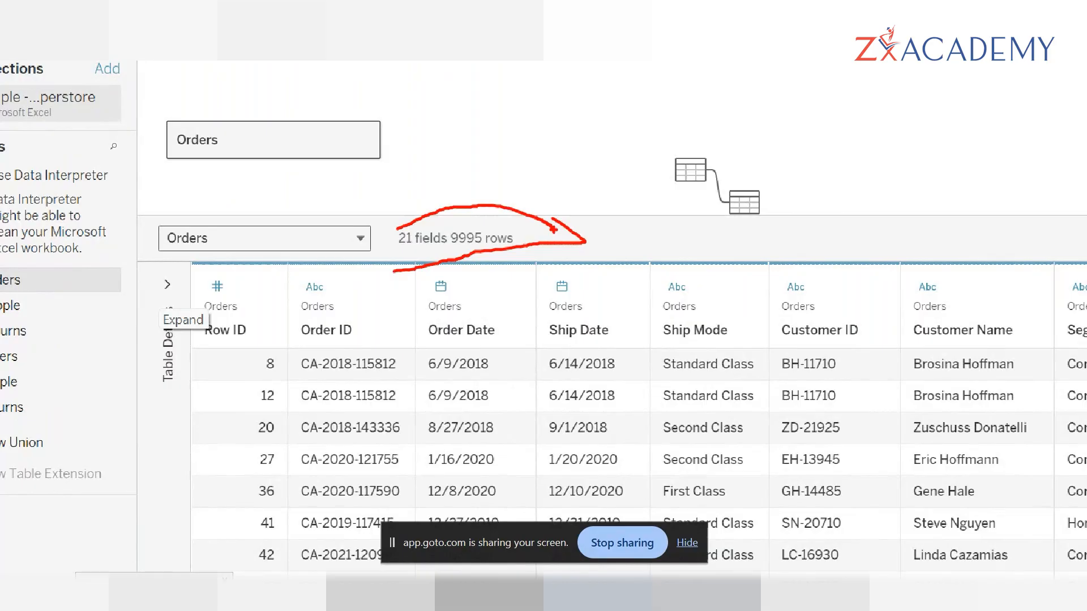
{"action": "key", "text": "Escape"}
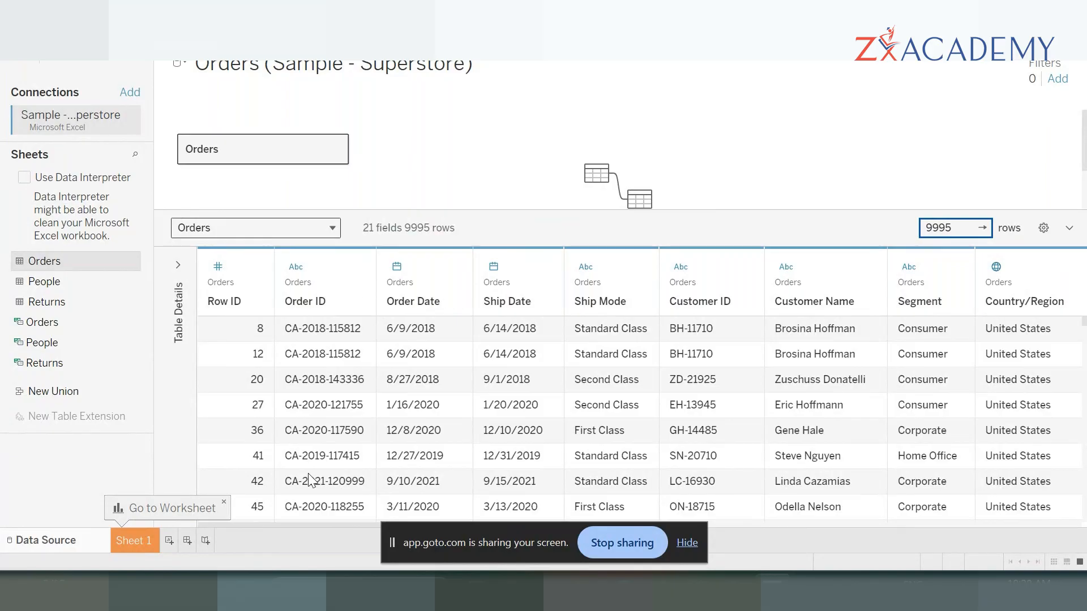
- Review the Orders columns and the data type choices for Row ID, Order ID and Order Date without changing them
{"action": "scroll", "coordinate": [702, 385], "scroll_direction": "right", "scroll_amount": 1}
{"action": "scroll", "coordinate": [703, 388], "scroll_direction": "right", "scroll_amount": 10}
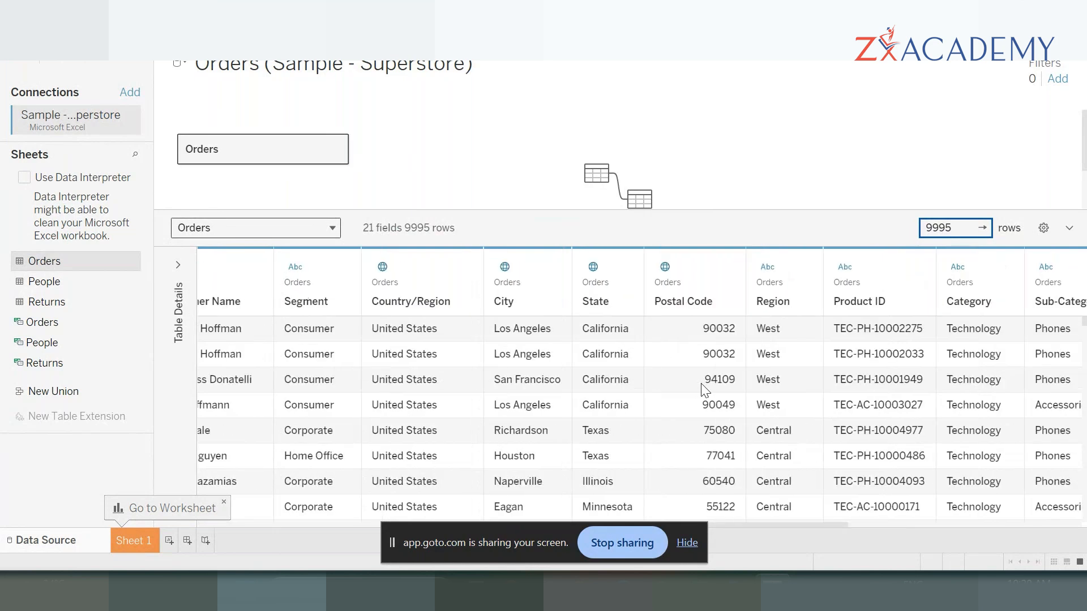
{"action": "scroll", "coordinate": [703, 389], "scroll_direction": "left", "scroll_amount": 5}
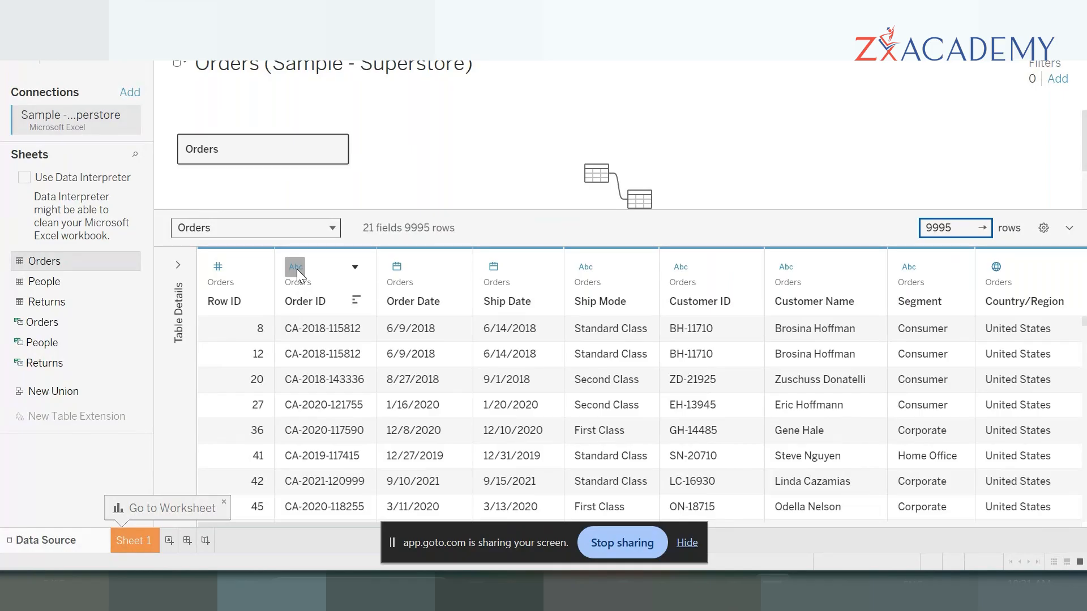
{"action": "left_click", "coordinate": [219, 276]}
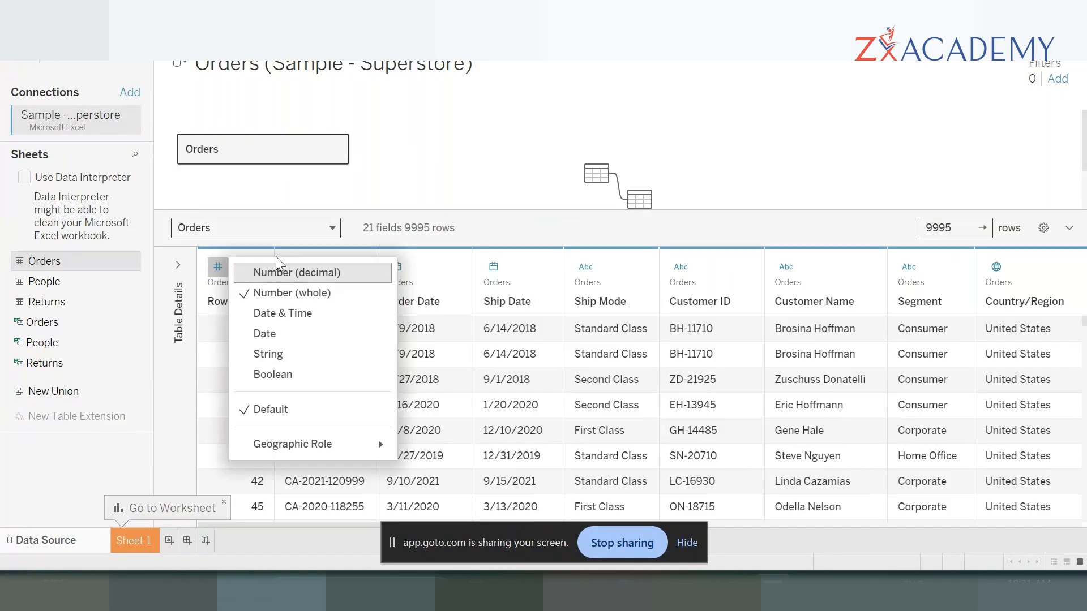
{"action": "left_click", "coordinate": [134, 323]}
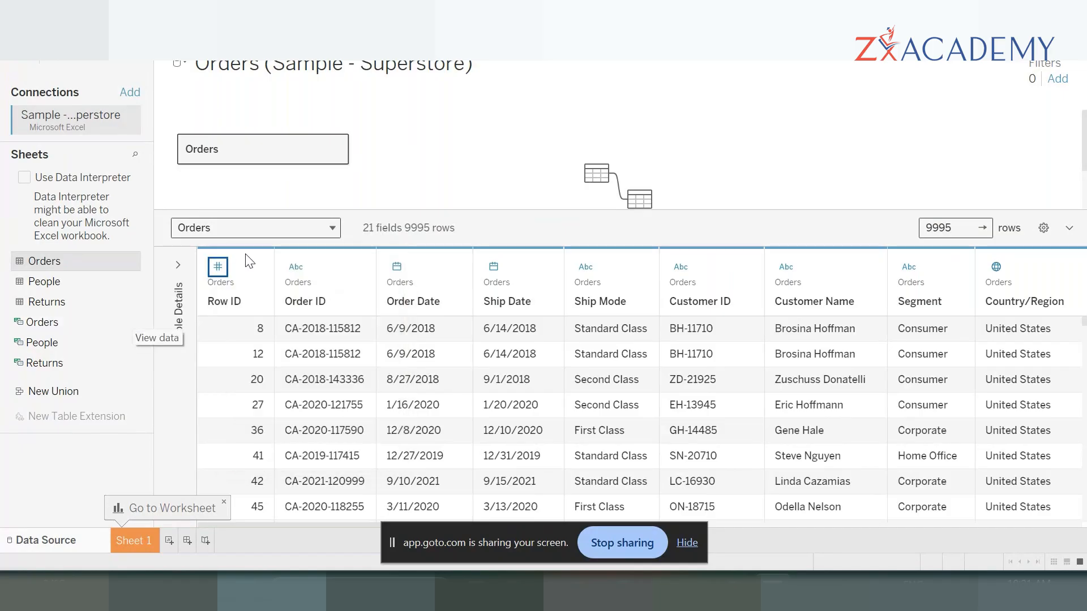
{"action": "left_click", "coordinate": [296, 267]}
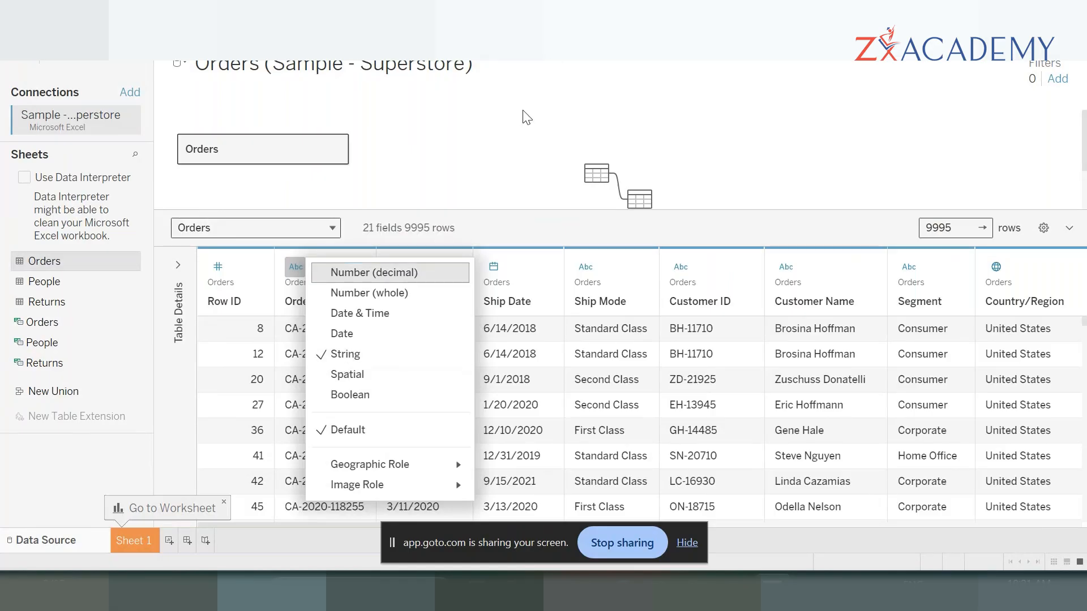
{"action": "left_click", "coordinate": [506, 127]}
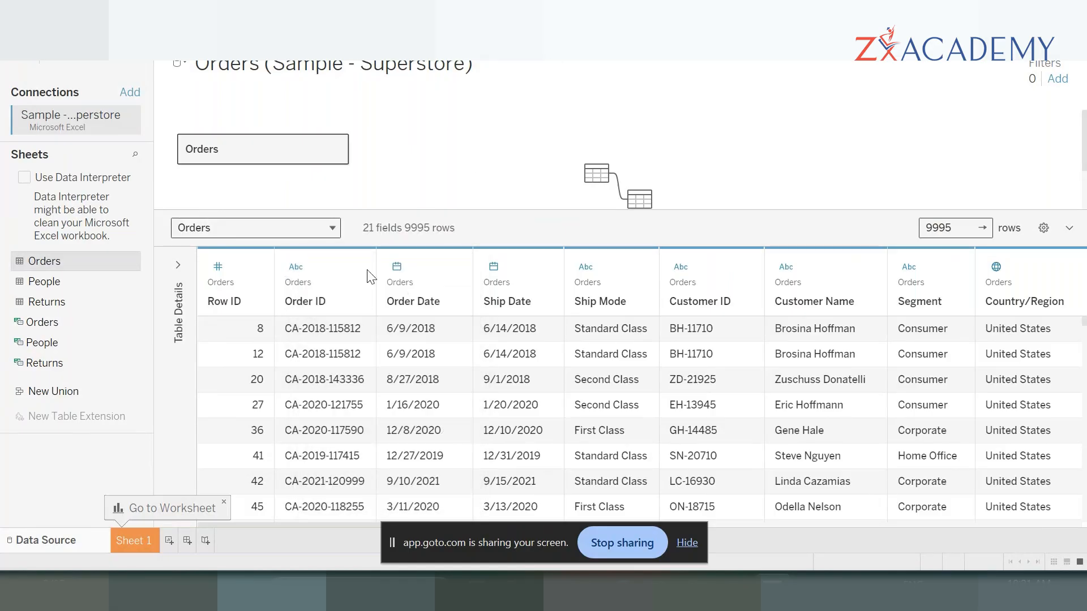
{"action": "left_click", "coordinate": [396, 266]}
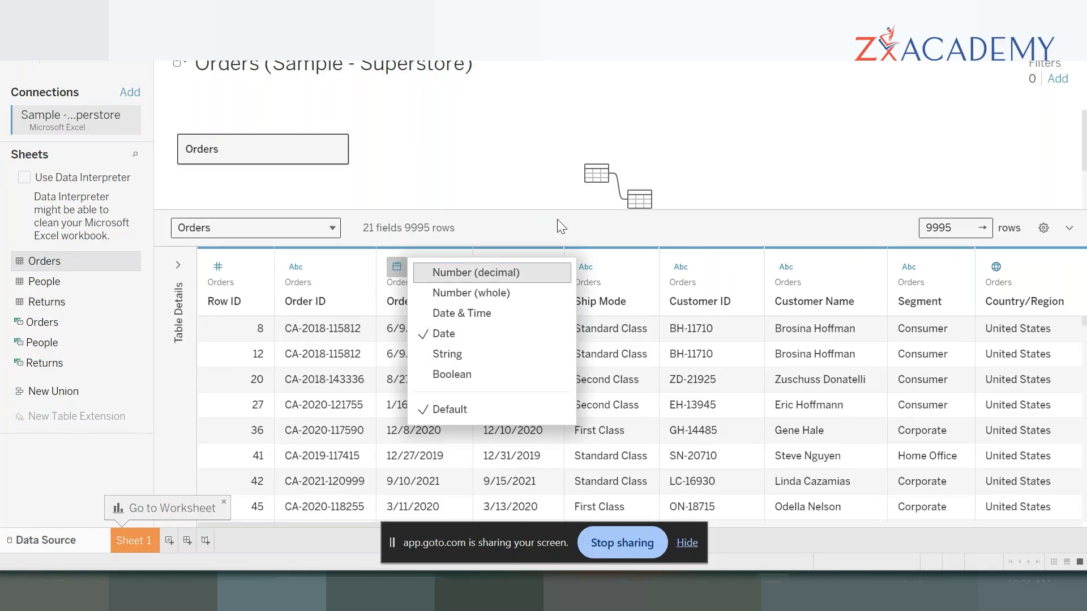
{"action": "left_click", "coordinate": [733, 207]}
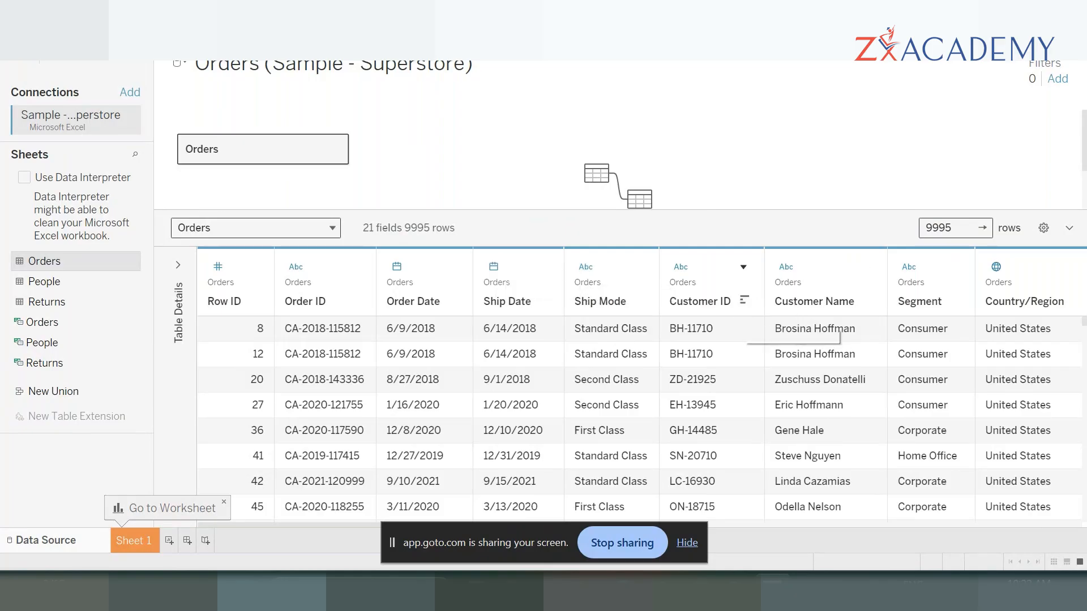
- Review the data type and geographic role choices for the Postal Code column without changing them
{"action": "scroll", "coordinate": [657, 479], "scroll_direction": "right", "scroll_amount": 5}
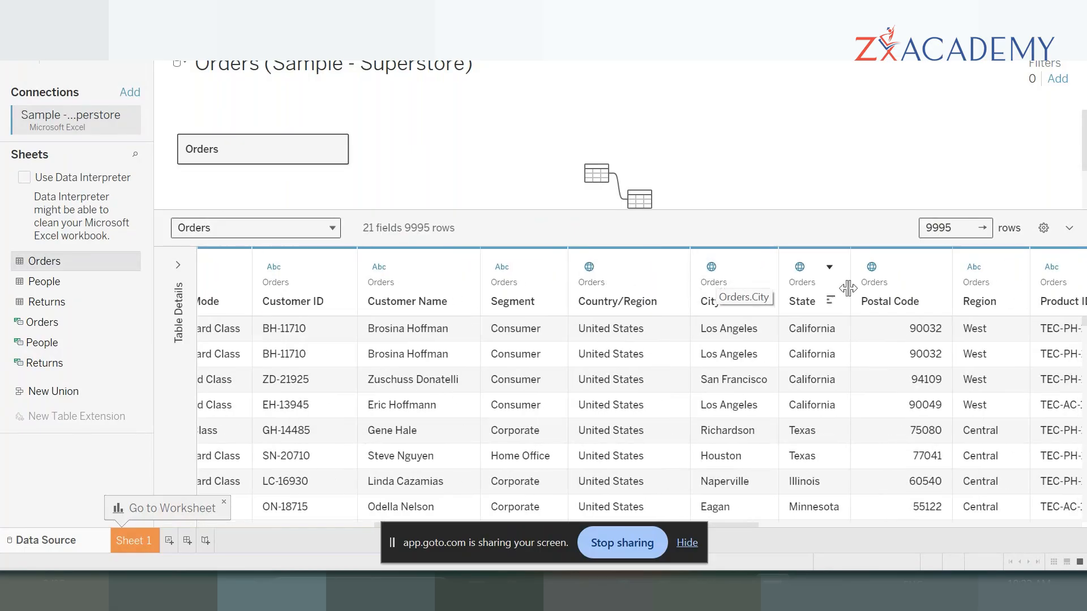
{"action": "left_click", "coordinate": [872, 268]}
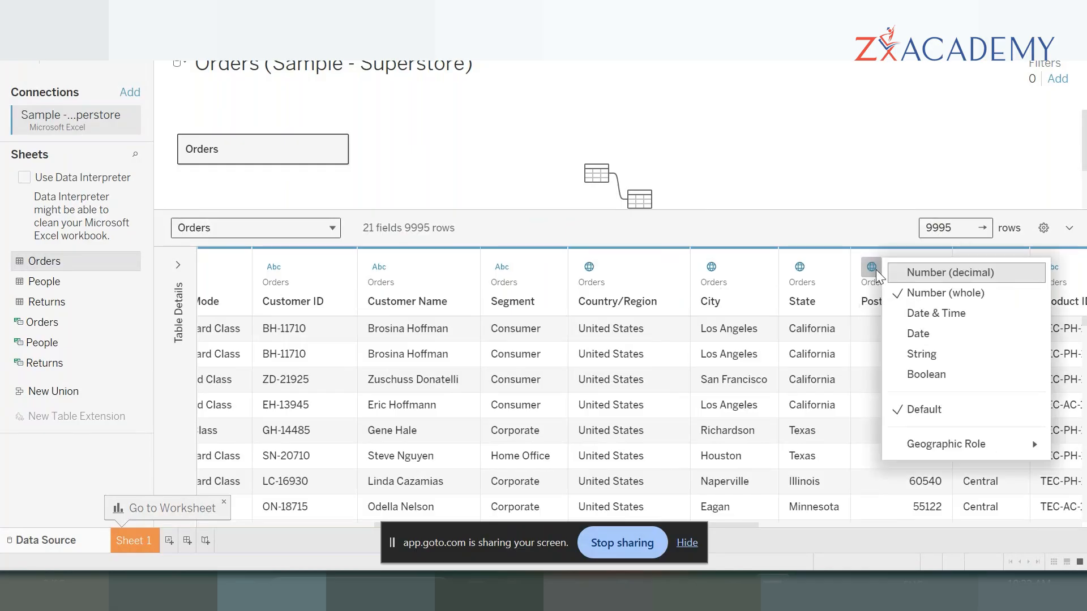
{"action": "mouse_move", "coordinate": [921, 450]}
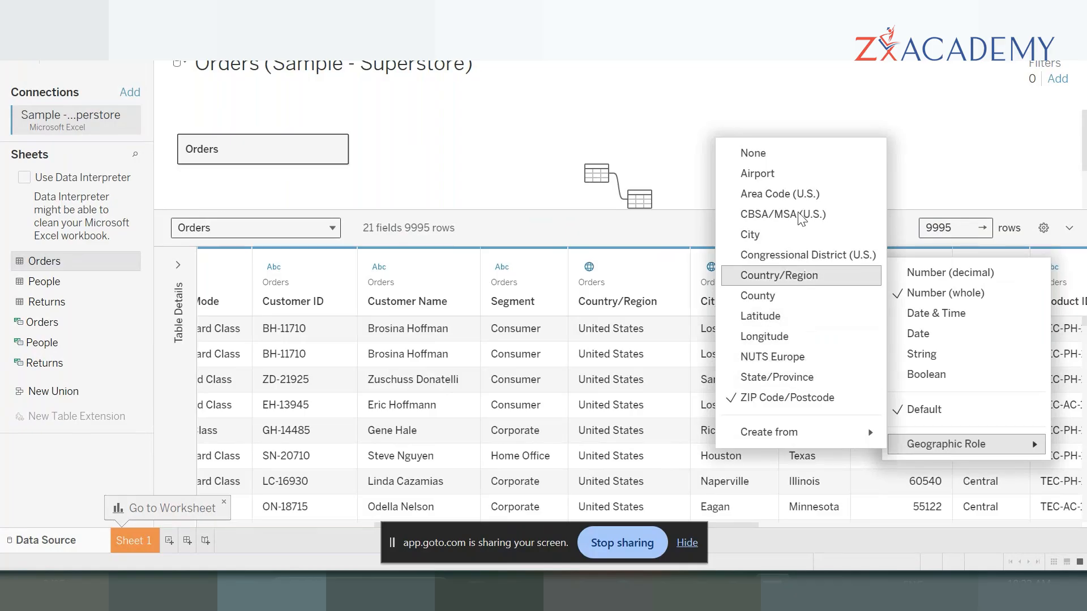
{"action": "left_click", "coordinate": [888, 135]}
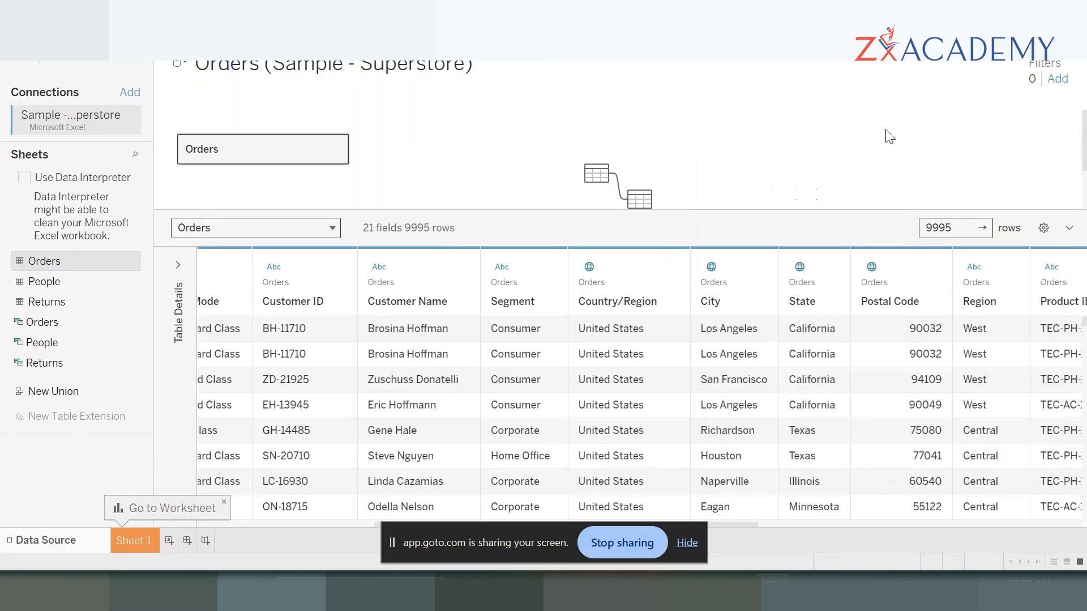
- Review the remaining Orders columns from Postal Code through Profit and their data type icons
{"action": "left_click", "coordinate": [895, 313]}
{"action": "scroll", "coordinate": [884, 339], "scroll_direction": "right", "scroll_amount": 5}
{"action": "scroll", "coordinate": [884, 340], "scroll_direction": "right", "scroll_amount": 3}
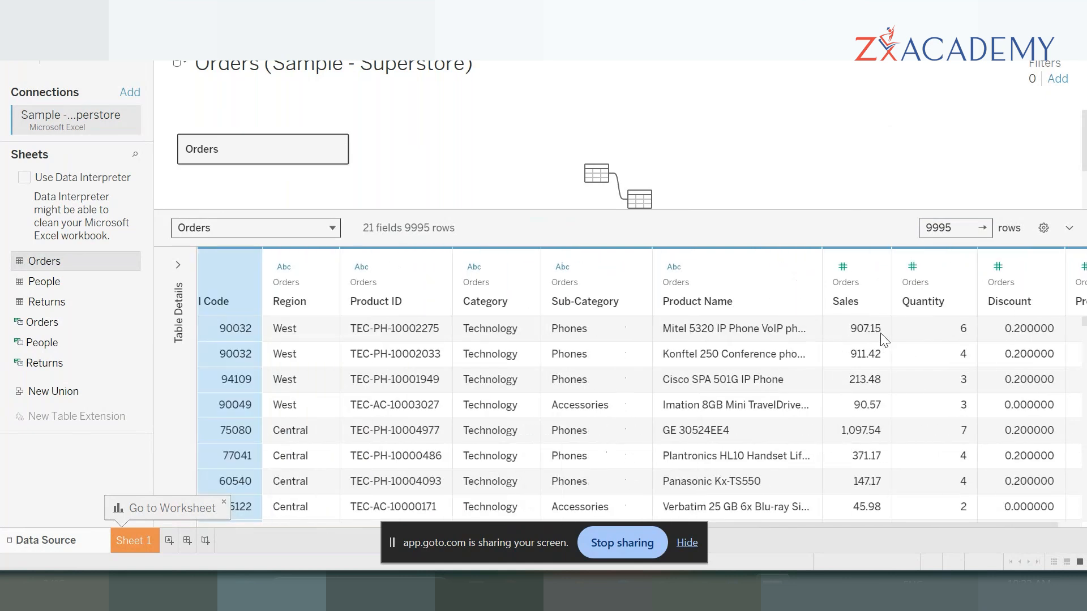
{"action": "scroll", "coordinate": [884, 340], "scroll_direction": "right", "scroll_amount": 1}
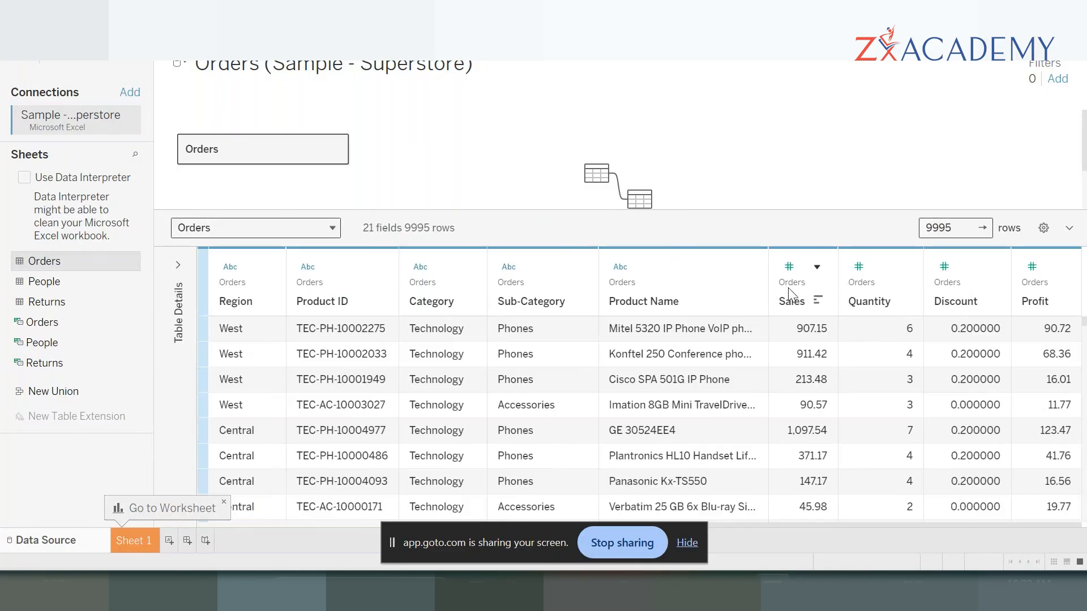
{"action": "scroll", "coordinate": [511, 321], "scroll_direction": "left", "scroll_amount": 3}
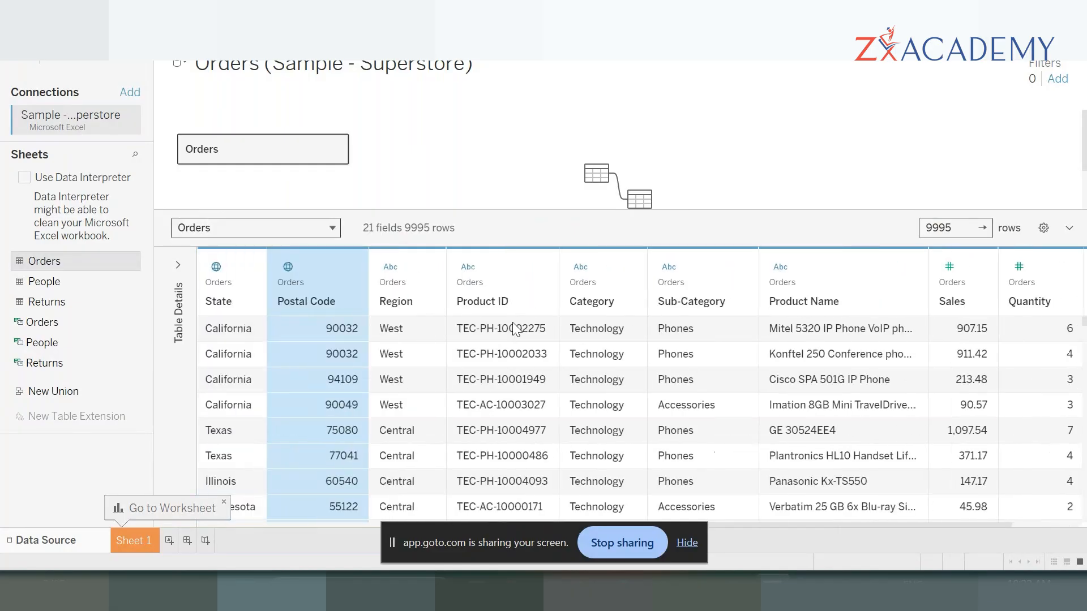
{"action": "scroll", "coordinate": [513, 328], "scroll_direction": "right", "scroll_amount": 3}
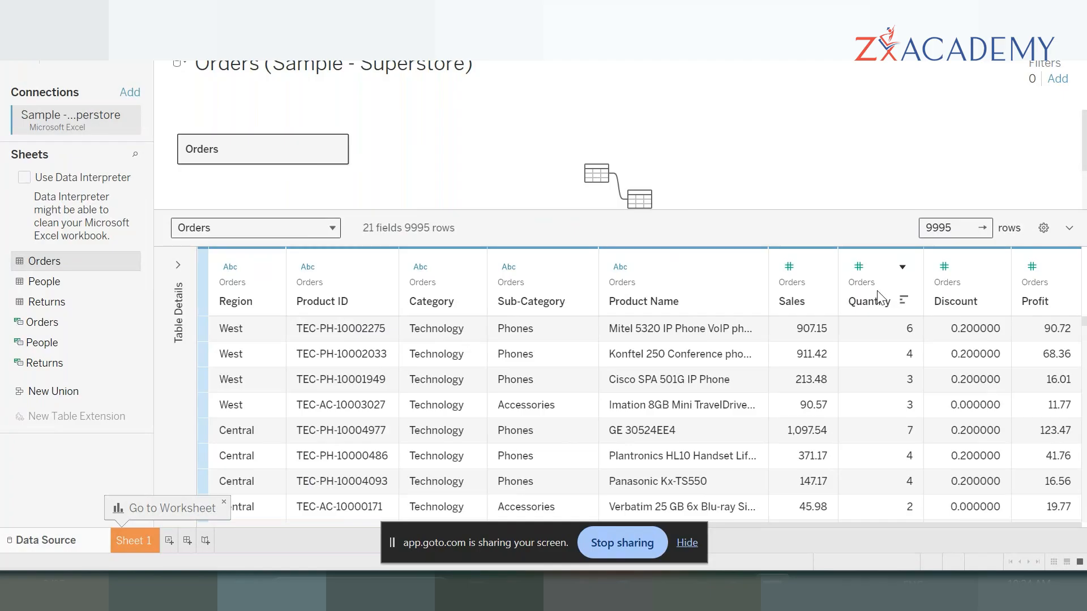
- Examine the numeric data type of the Sales, Quantity and Discount columns, marking their headers temporarily on screen
{"action": "key", "text": "XF86AudioRaiseVolume"}
{"action": "key", "text": "XF86AudioRaiseVolume"}
{"action": "key", "text": "XF86AudioRaiseVolume"}
{"action": "key", "text": "XF86AudioRaiseVolume"}
{"action": "key", "text": "XF86AudioRaiseVolume"}
{"action": "key", "text": "XF86AudioRaiseVolume"}
{"action": "key", "text": "XF86AudioRaiseVolume"}
{"action": "key", "text": "XF86AudioRaiseVolume"}
{"action": "key", "text": "XF86AudioRaiseVolume"}
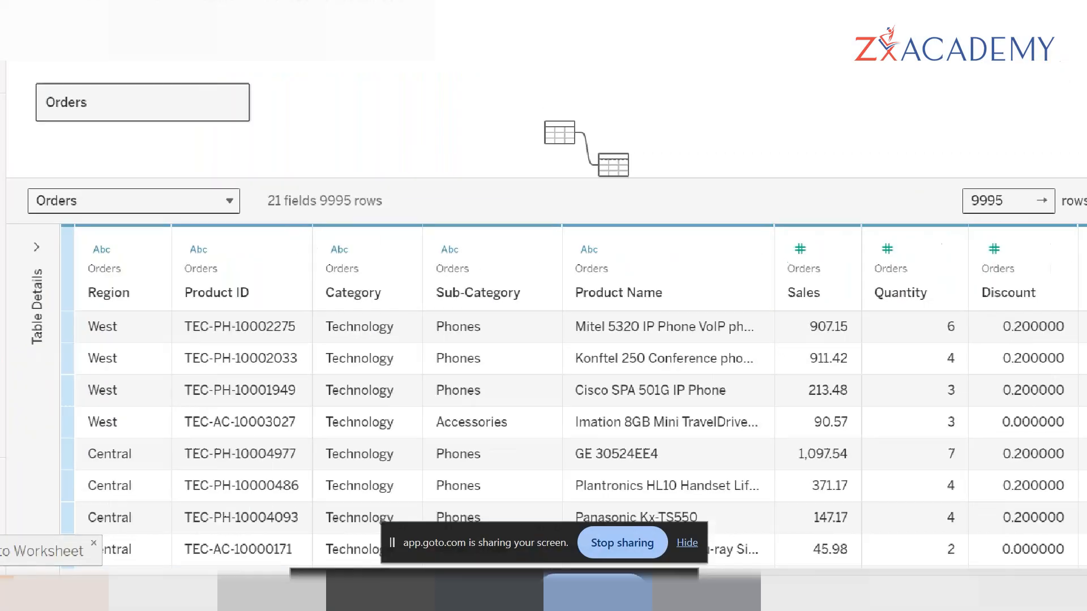
{"action": "scroll", "coordinate": [1007, 286], "scroll_direction": "down", "scroll_amount": 5}
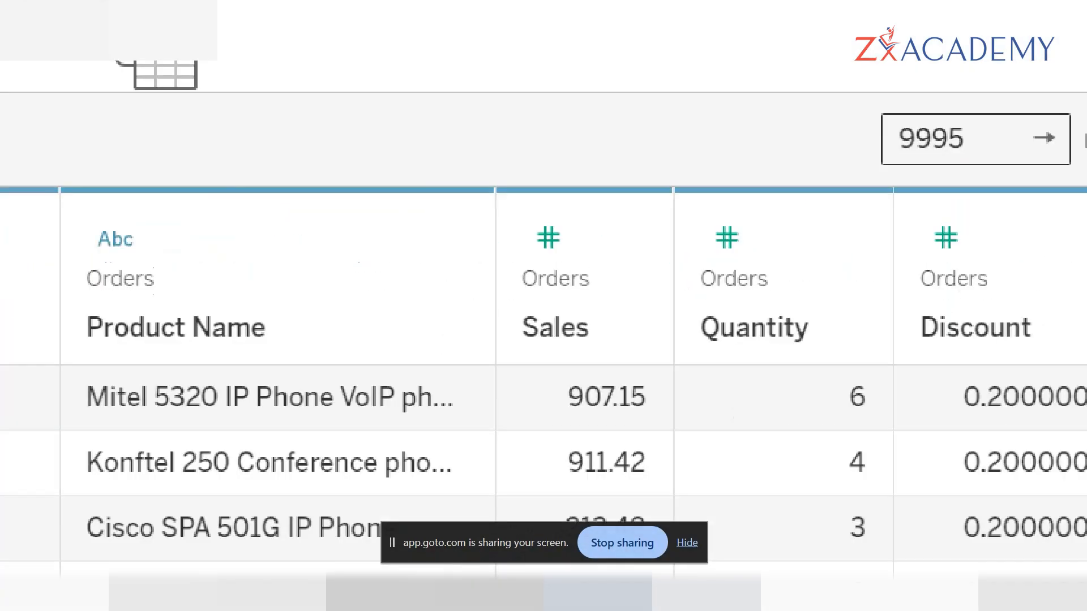
{"action": "left_click", "coordinate": [1006, 300]}
{"action": "left_click_drag", "start_coordinate": [610, 234], "coordinate": [1084, 218]}
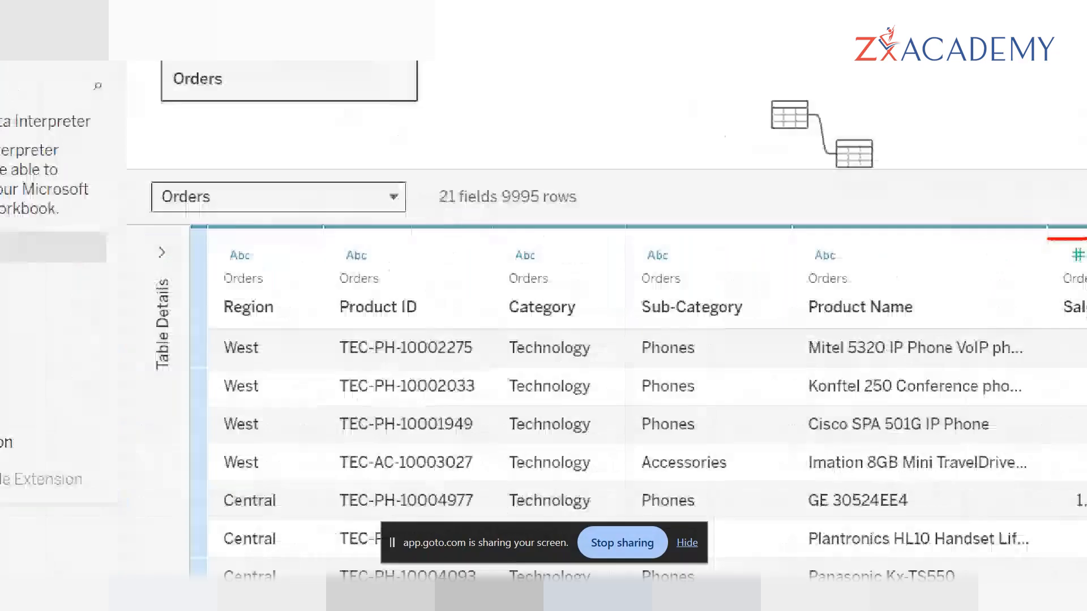
{"action": "key", "text": "Escape"}
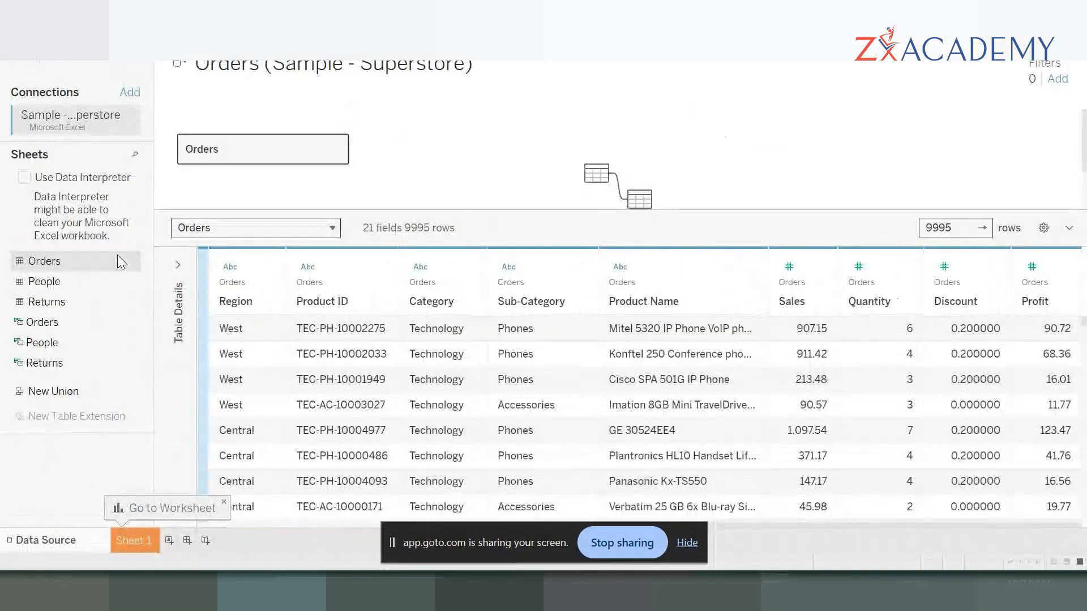
- Open the Sheet 1 worksheet and look through the Orders fields available in it
{"action": "left_click", "coordinate": [137, 540]}
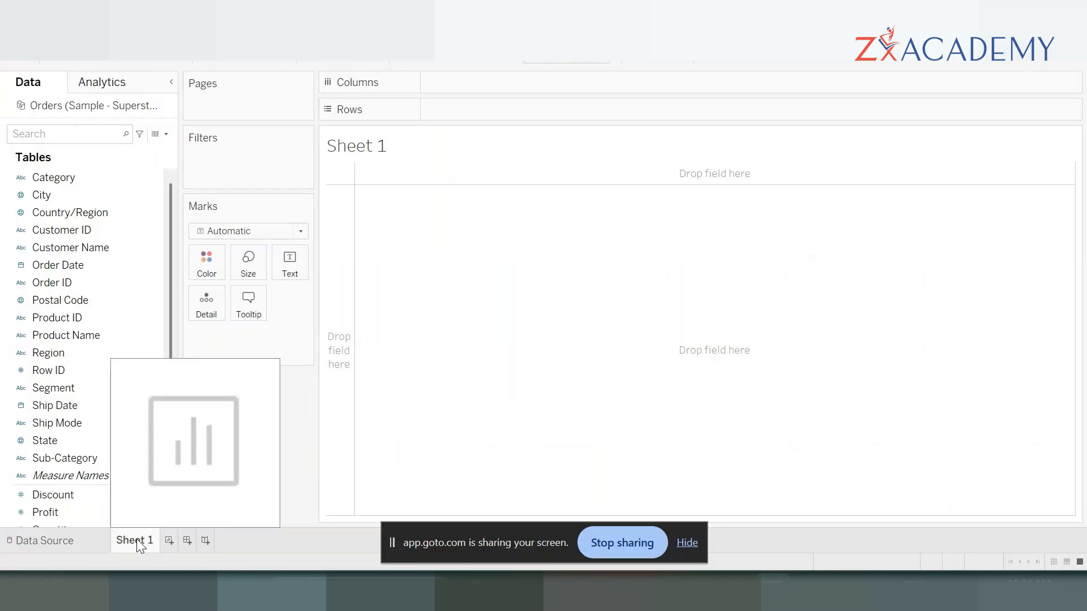
{"action": "scroll", "coordinate": [68, 277], "scroll_direction": "down", "scroll_amount": 2}
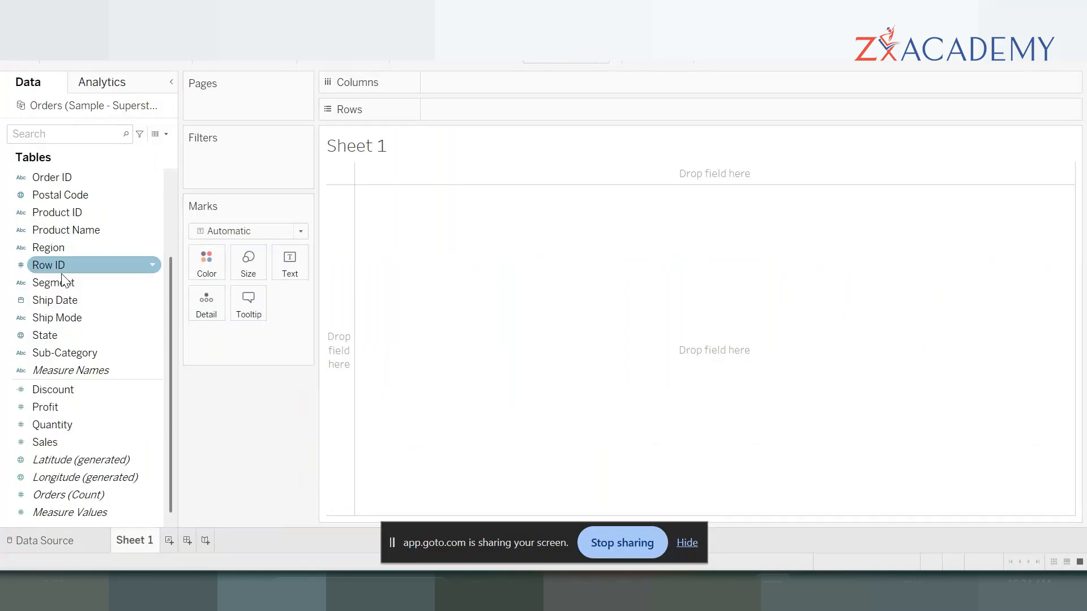
{"action": "scroll", "coordinate": [65, 280], "scroll_direction": "up", "scroll_amount": 2}
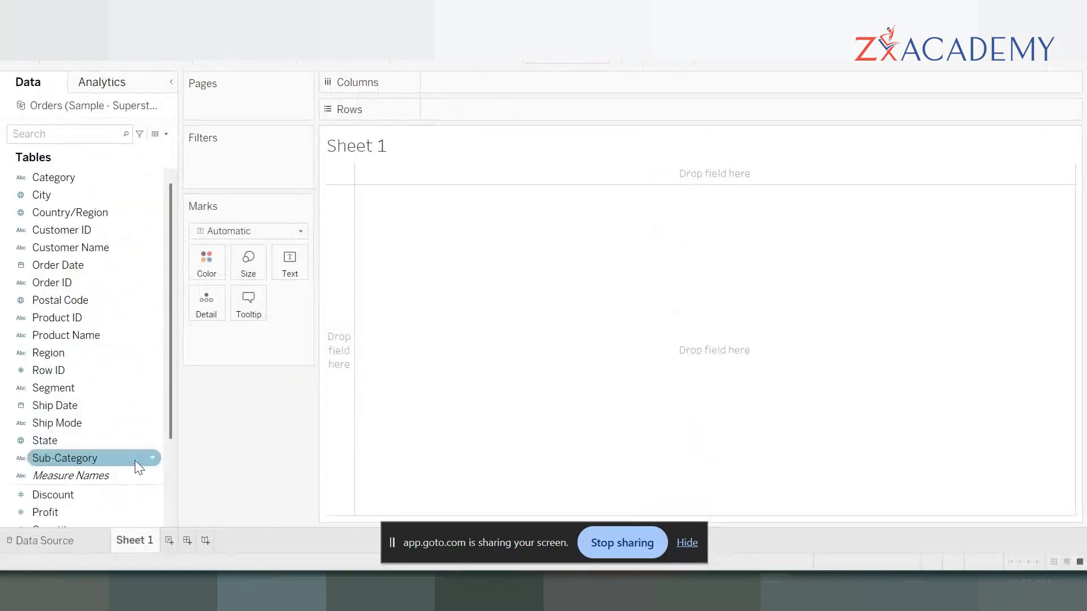
- Mark the divider below Measure Names, box the fields above it in blue and annotate them "Dimensions-- Discreate Values"
{"action": "left_click_drag", "start_coordinate": [171, 338], "coordinate": [168, 368]}
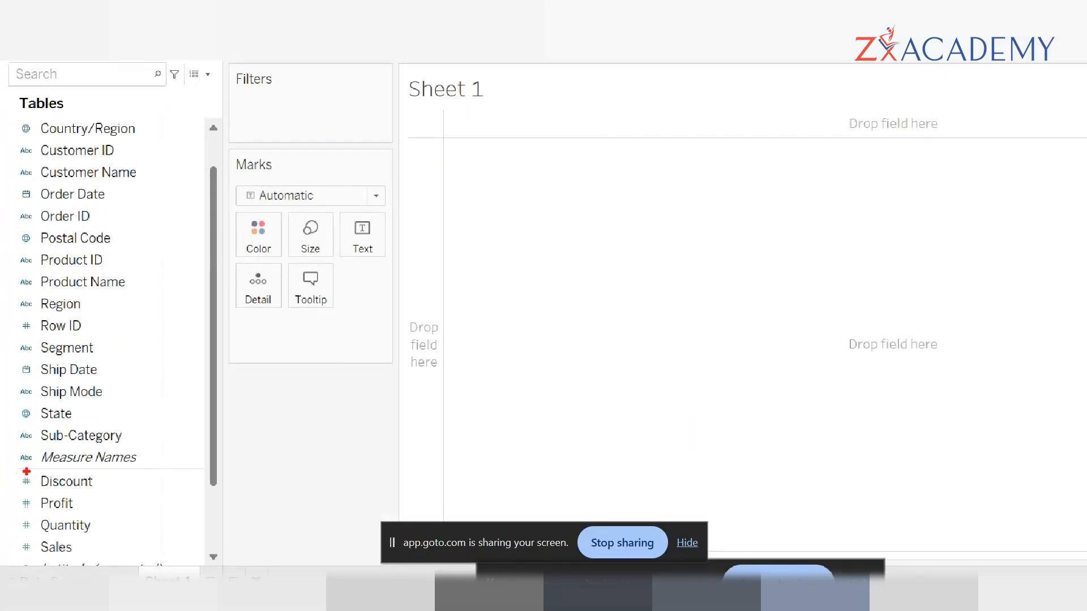
{"action": "left_click_drag", "start_coordinate": [8, 469], "coordinate": [187, 469]}
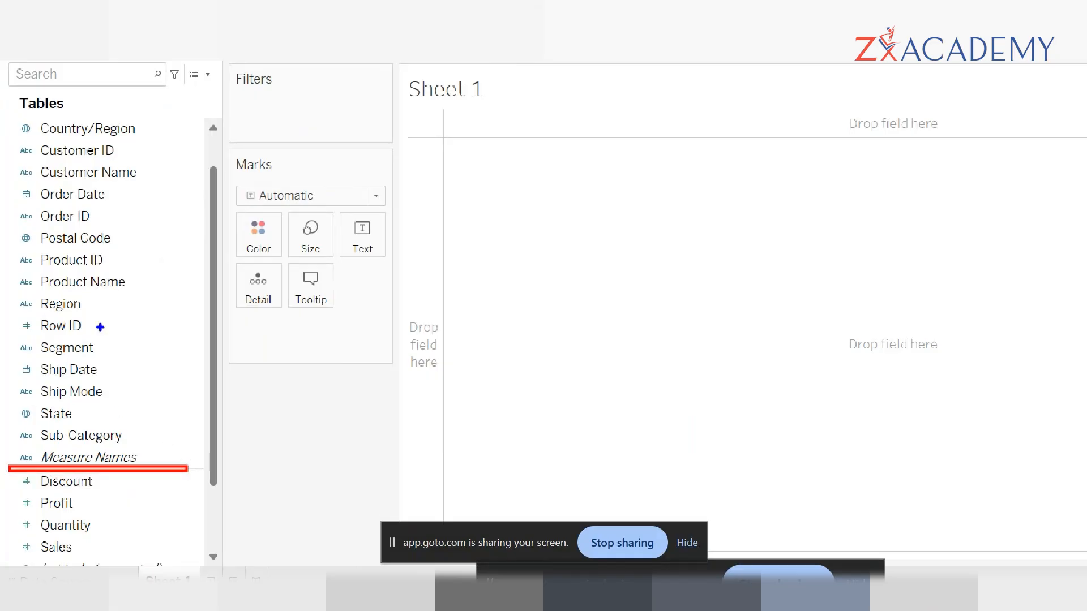
{"action": "mouse_move", "coordinate": [5, 118]}
{"action": "left_mouse_down"}
{"action": "mouse_move", "coordinate": [129, 401]}
{"action": "mouse_move", "coordinate": [202, 462]}
{"action": "left_mouse_up"}
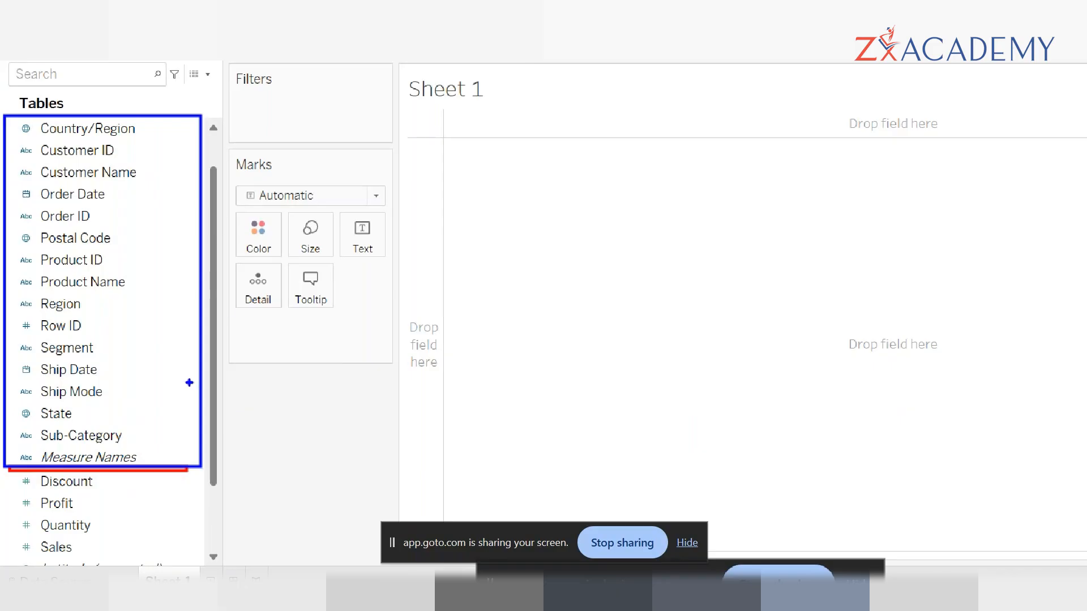
{"action": "left_click_drag", "start_coordinate": [323, 340], "coordinate": [228, 342]}
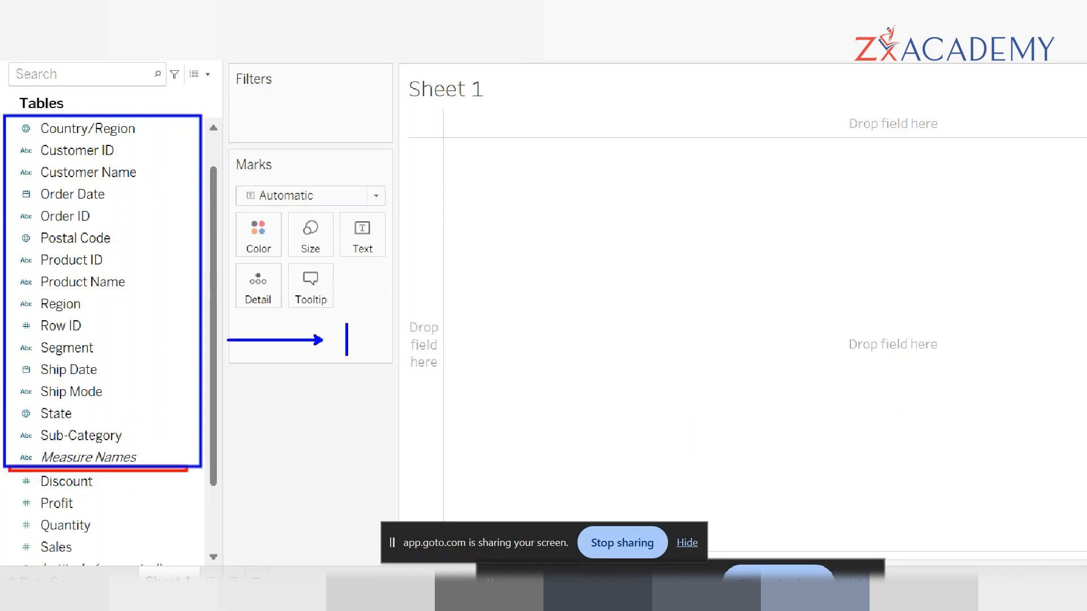
{"action": "type", "text": "Dimen"}
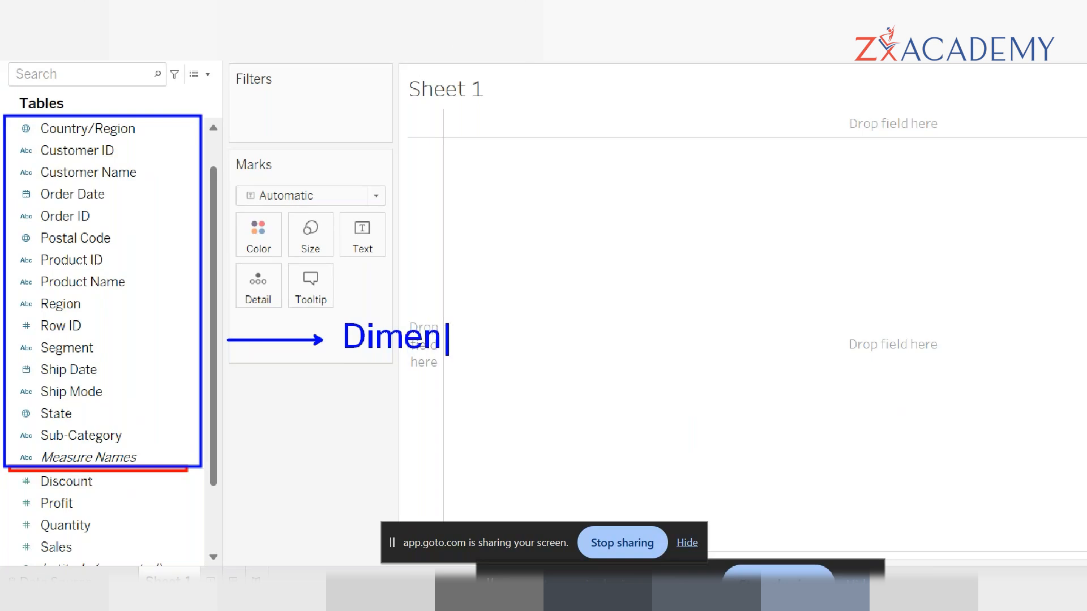
{"action": "type", "text": "sions-"}
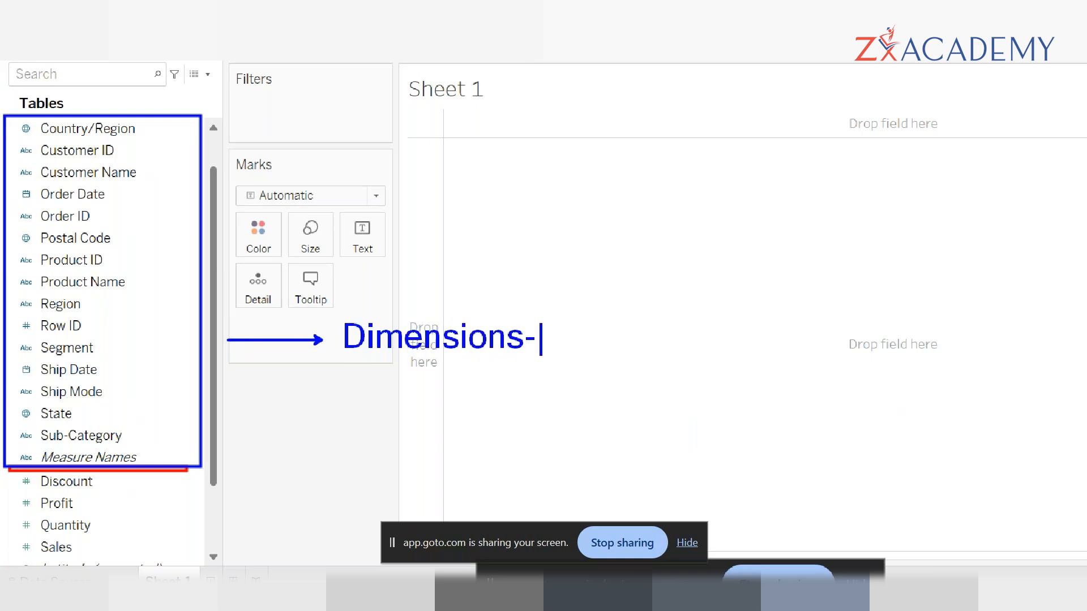
{"action": "type", "text": "- Discrea"}
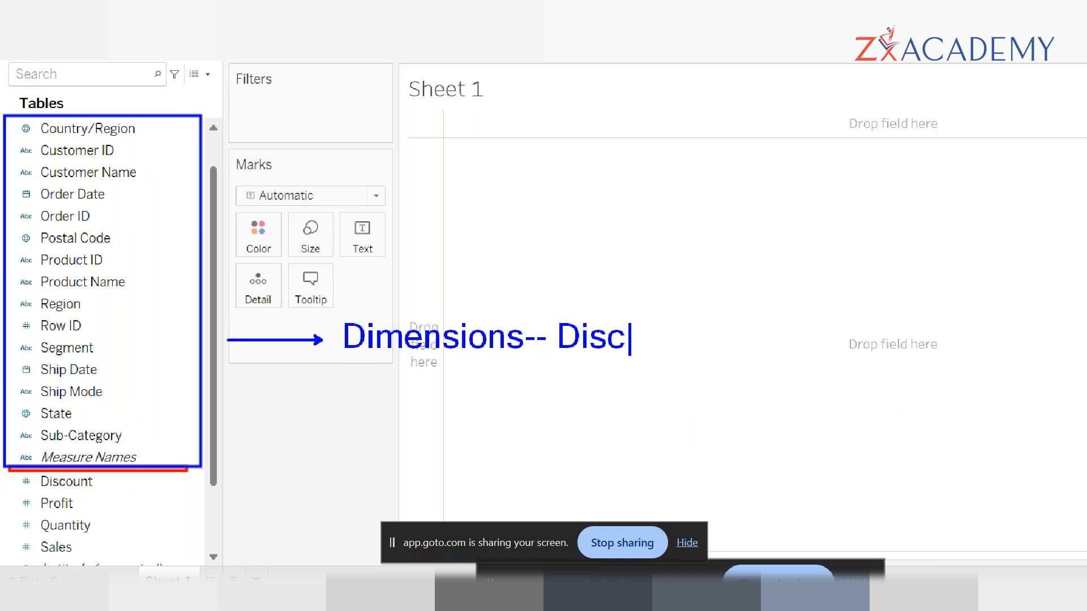
{"action": "type", "text": "te Values"}
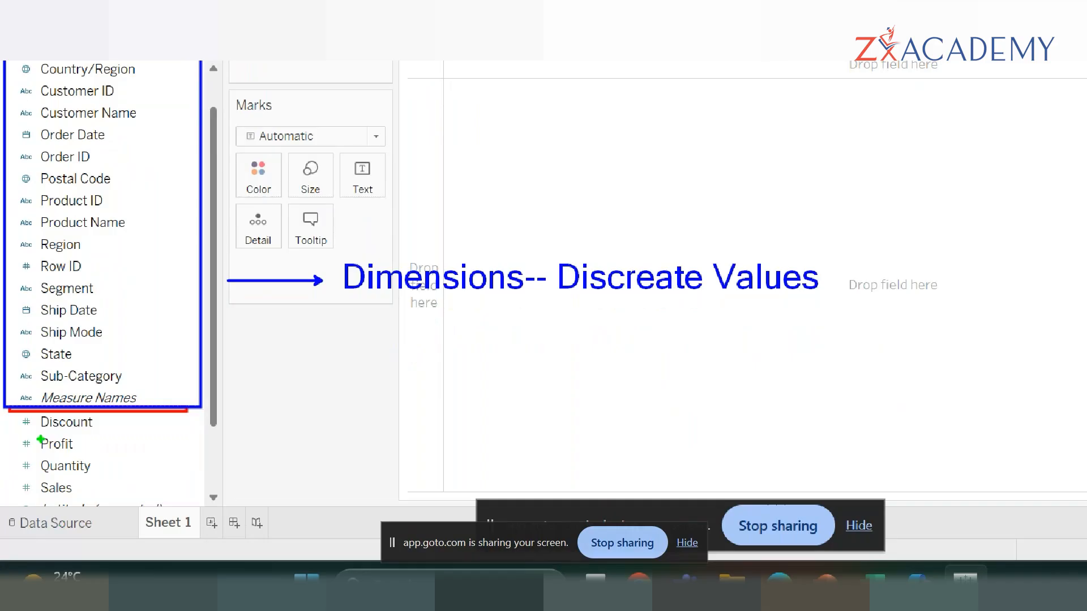
- Box the fields from Discount through Sales in green and annotate them with an arrow and "Measures -- continious values"
{"action": "mouse_move", "coordinate": [7, 412]}
{"action": "left_mouse_down"}
{"action": "mouse_move", "coordinate": [106, 509]}
{"action": "mouse_move", "coordinate": [178, 509]}
{"action": "left_mouse_up"}
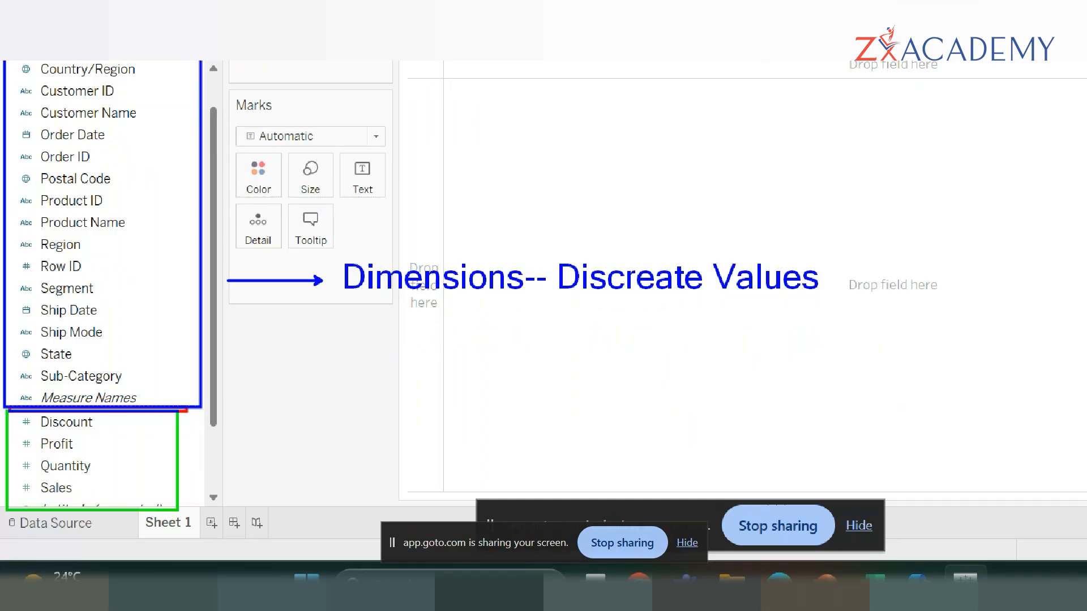
{"action": "left_click_drag", "start_coordinate": [339, 451], "coordinate": [199, 451]}
{"action": "left_click_drag", "start_coordinate": [355, 433], "coordinate": [355, 466]}
{"action": "type", "text": "M"}
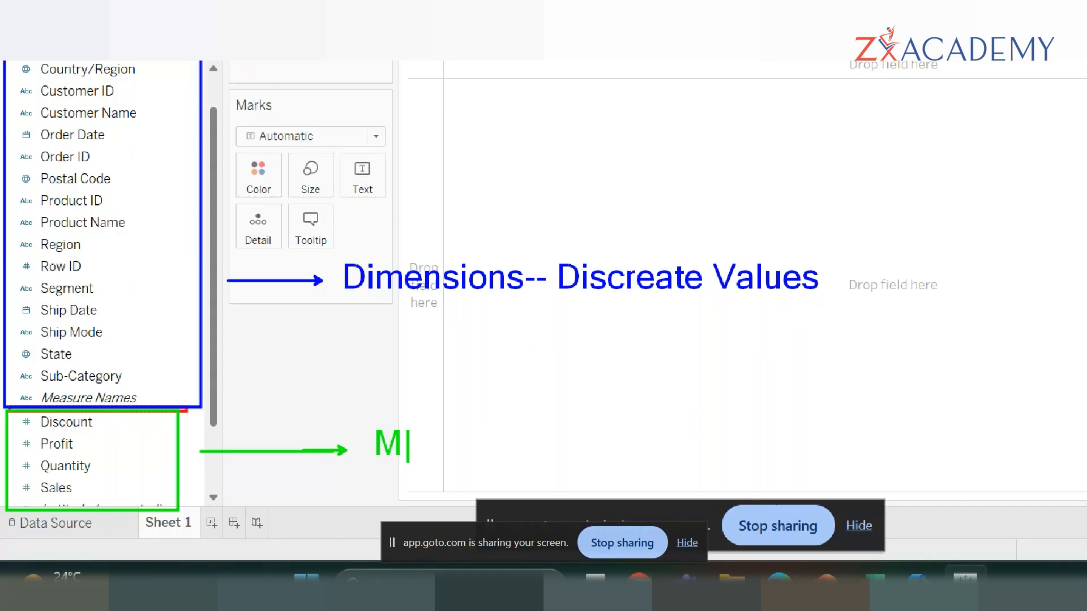
{"action": "type", "text": "easures "}
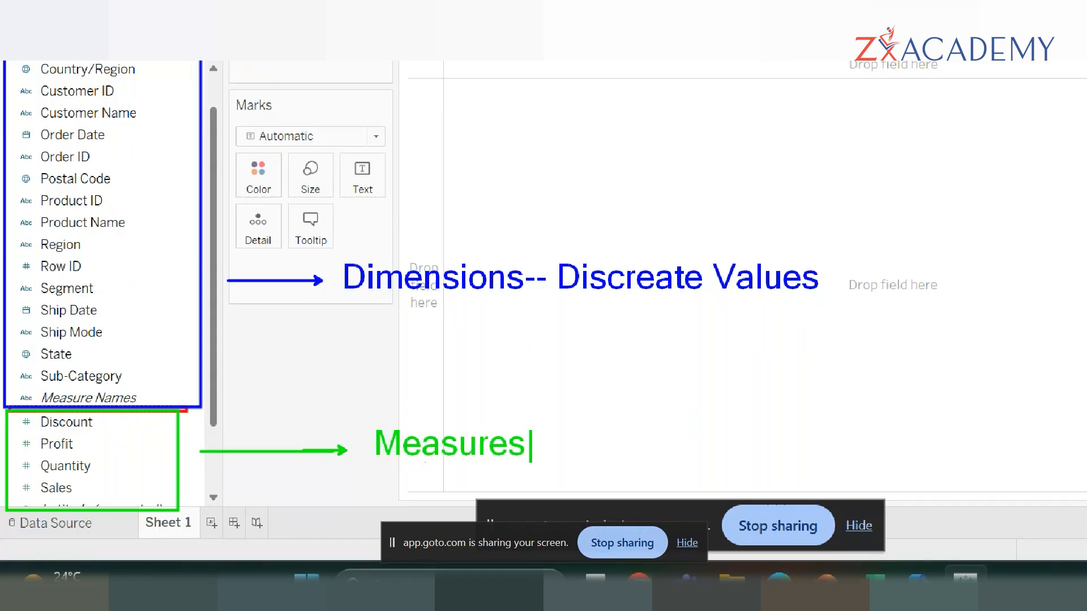
{"action": "type", "text": "-- cont"}
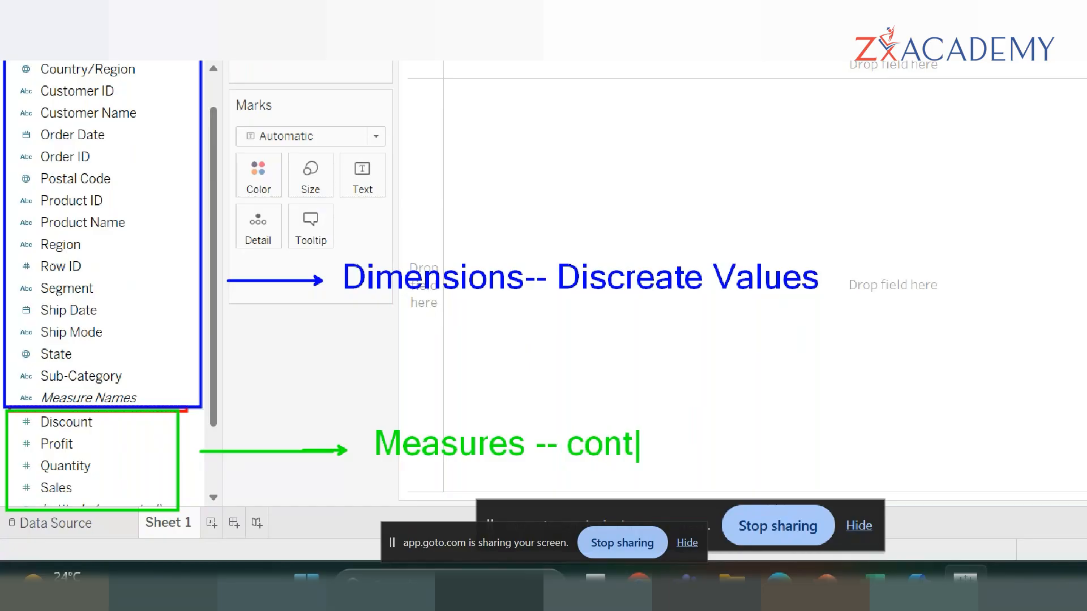
{"action": "type", "text": "inio"}
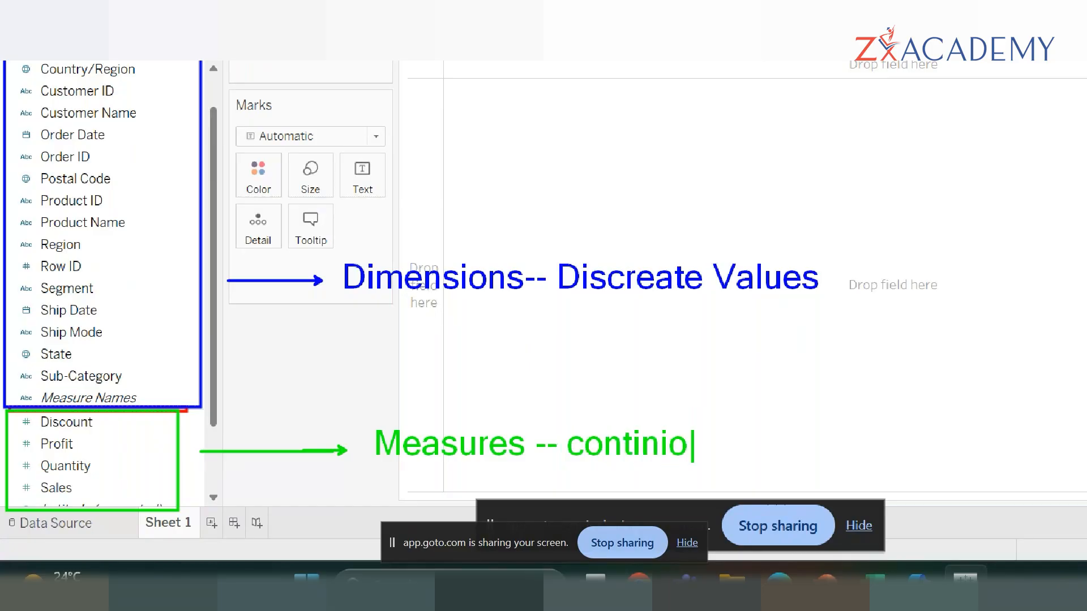
{"action": "type", "text": "us valu"}
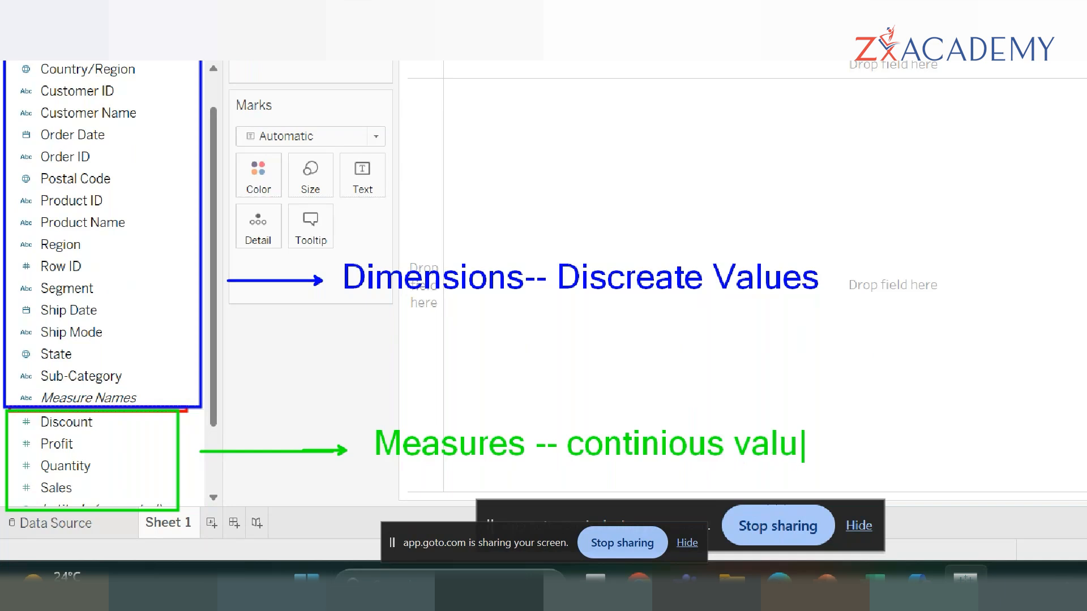
{"action": "type", "text": "es"}
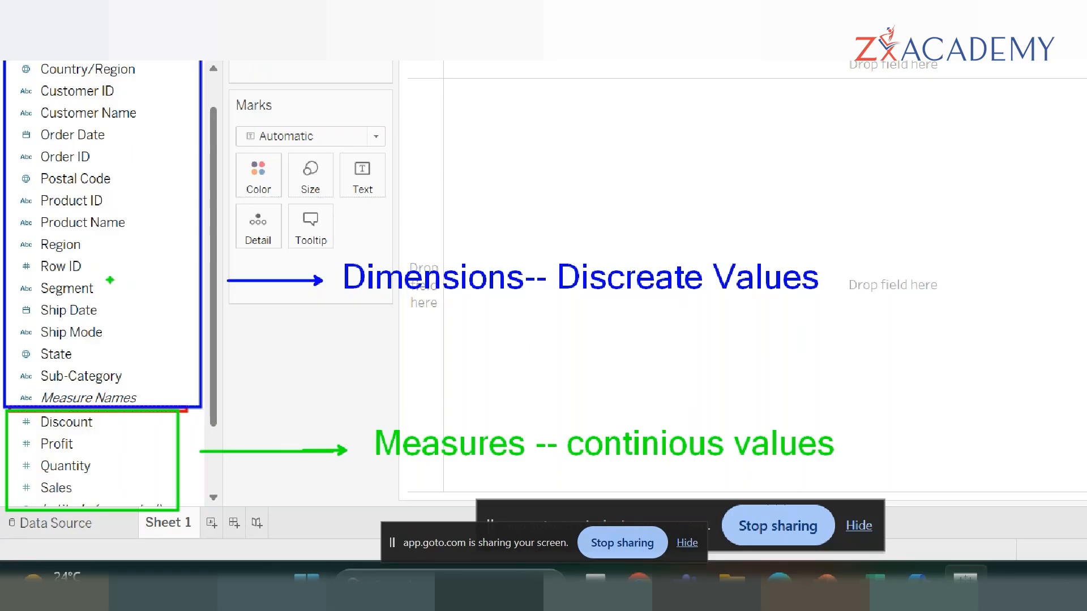
- Underline Row ID and circle its number icon among the dimensions, and clear all the on-screen annotations
{"action": "left_click_drag", "start_coordinate": [89, 268], "coordinate": [120, 269]}
{"action": "left_click_drag", "start_coordinate": [16, 276], "coordinate": [37, 276]}
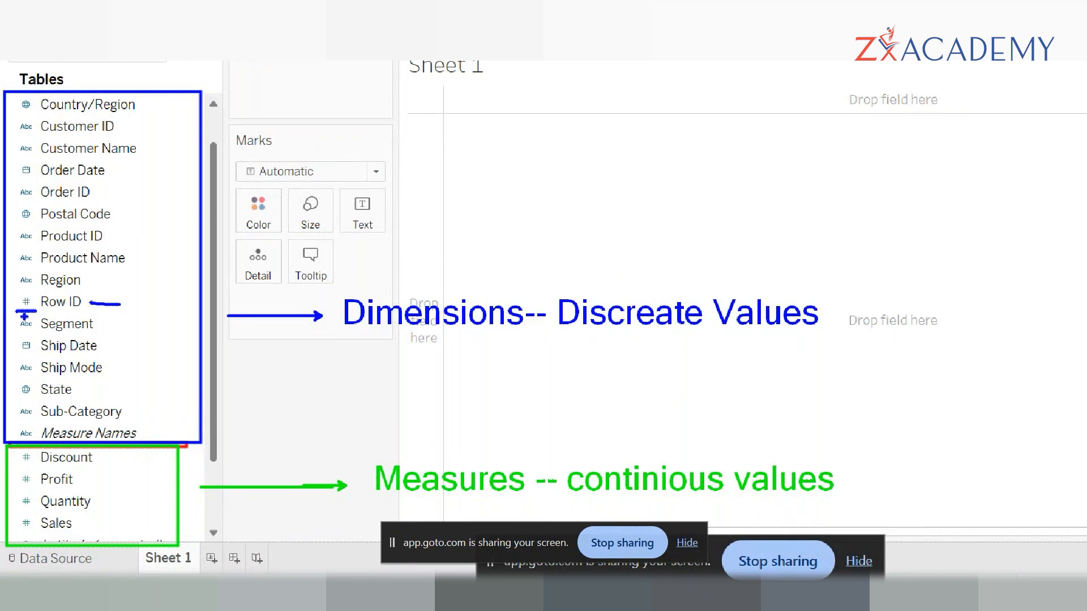
{"action": "left_click_drag", "start_coordinate": [35, 310], "coordinate": [78, 319]}
{"action": "mouse_move", "coordinate": [36, 293]}
{"action": "left_mouse_down"}
{"action": "mouse_move", "coordinate": [1, 293]}
{"action": "mouse_move", "coordinate": [23, 317]}
{"action": "mouse_move", "coordinate": [57, 297]}
{"action": "mouse_move", "coordinate": [24, 286]}
{"action": "left_mouse_up"}
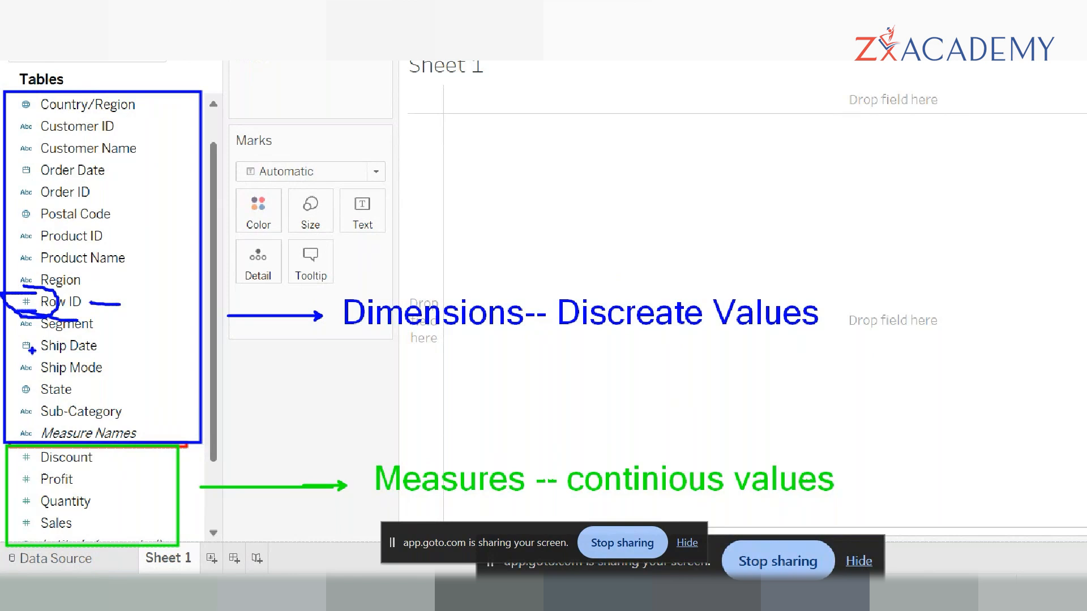
{"action": "key", "text": "Escape"}
- Select the Postal Code field and review the dimension and measure fields of the Orders table
{"action": "left_click", "coordinate": [29, 265]}
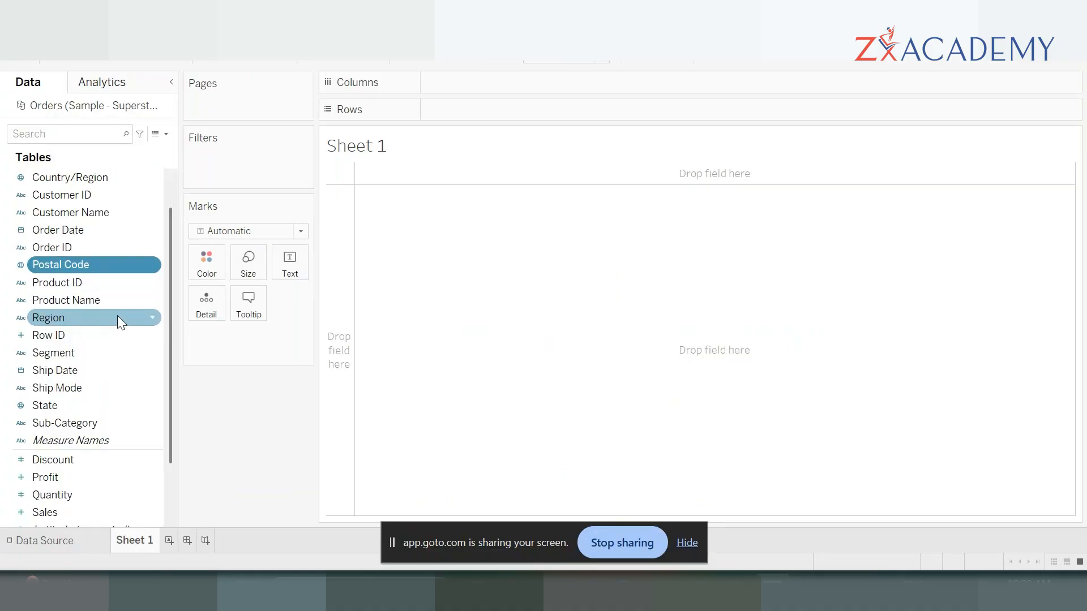
{"action": "scroll", "coordinate": [34, 419], "scroll_direction": "down", "scroll_amount": 2}
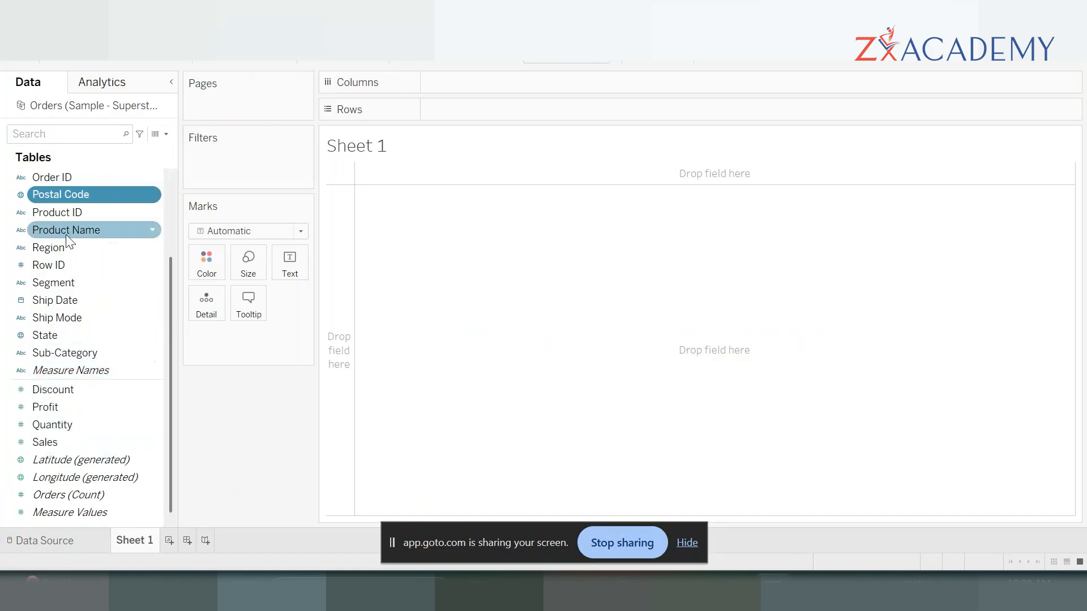
{"action": "scroll", "coordinate": [46, 354], "scroll_direction": "up", "scroll_amount": 2}
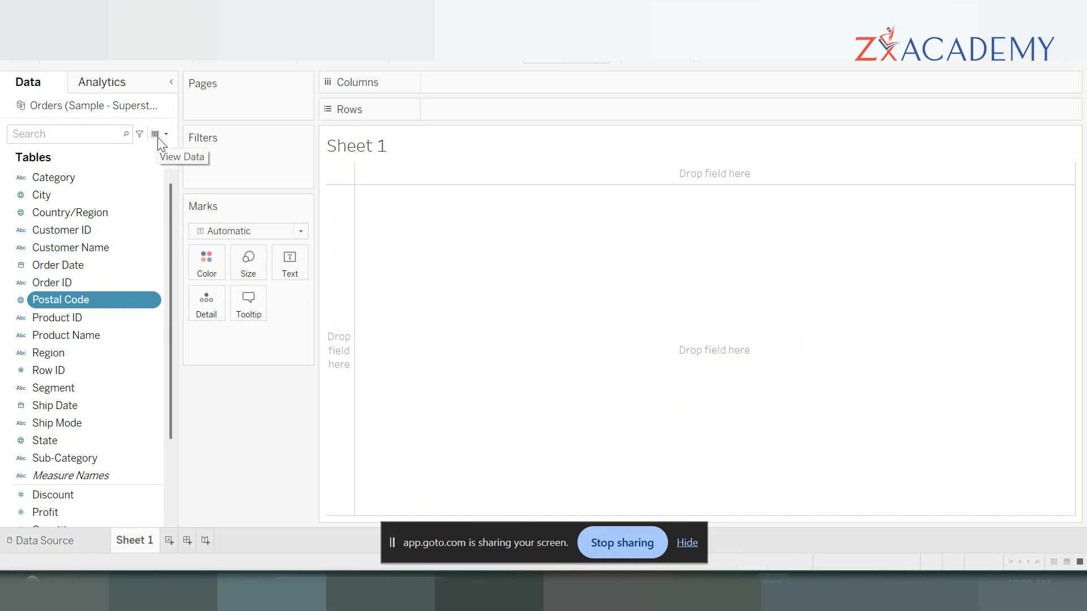
{"action": "left_click", "coordinate": [38, 31]}
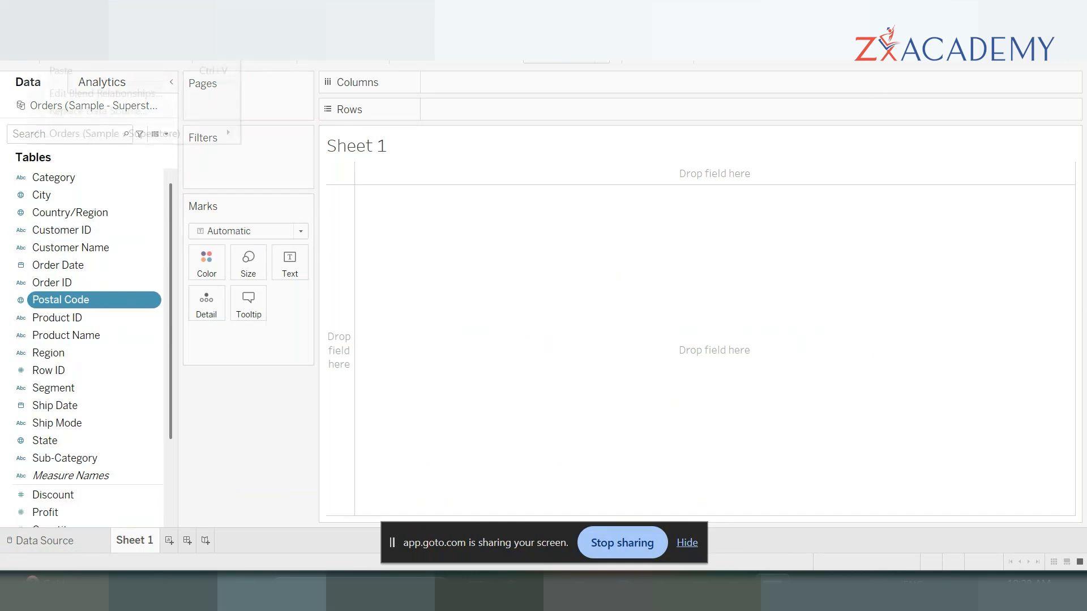
{"action": "mouse_move", "coordinate": [79, 31]}
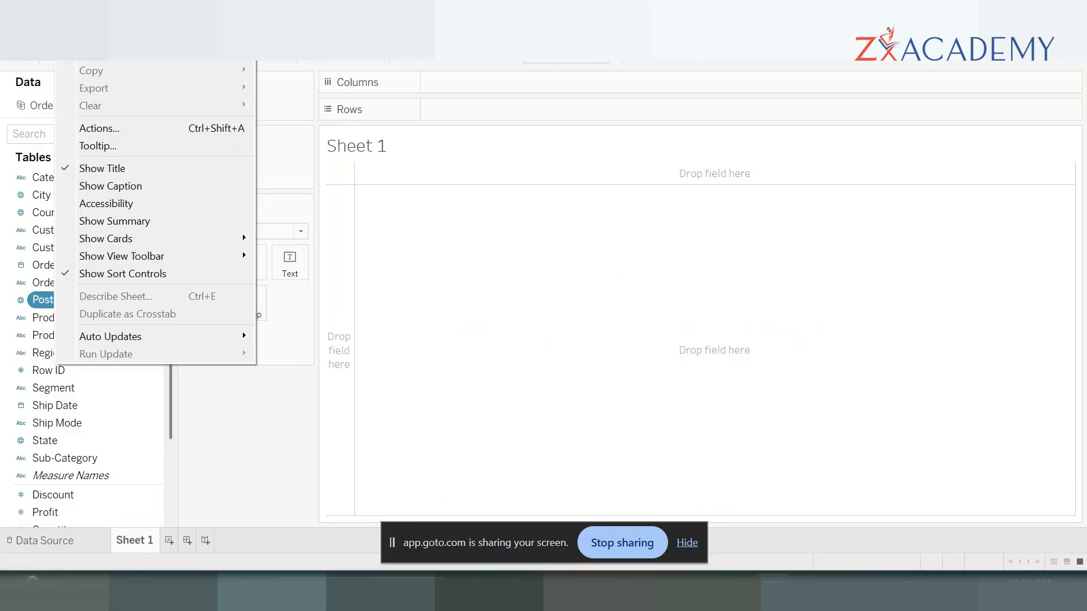
{"action": "mouse_move", "coordinate": [137, 30]}
{"action": "mouse_move", "coordinate": [40, 31]}
{"action": "mouse_move", "coordinate": [185, 34]}
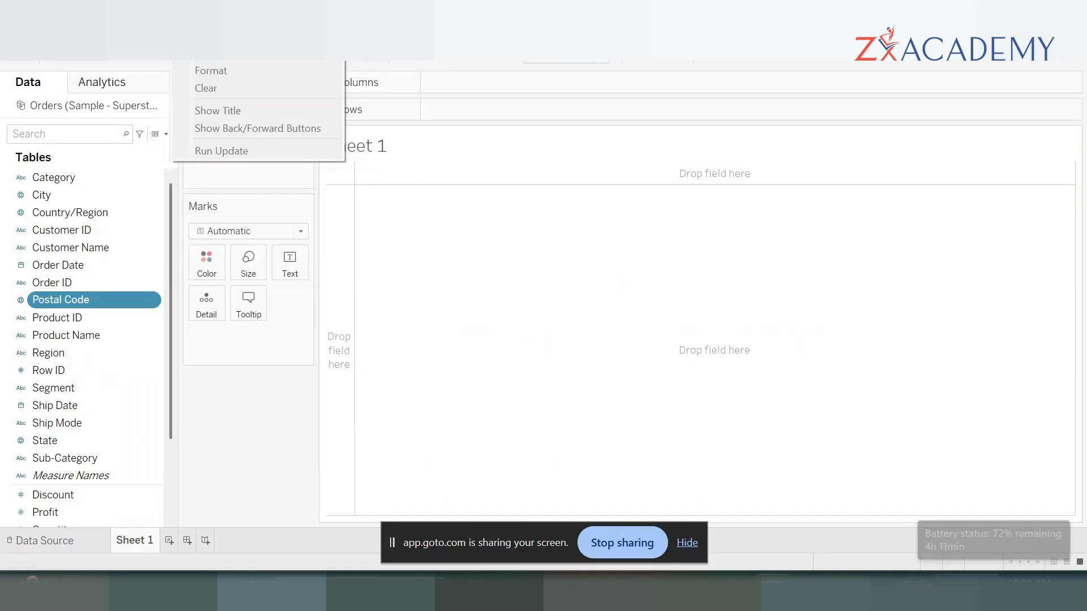
{"action": "key", "text": "super+plus"}
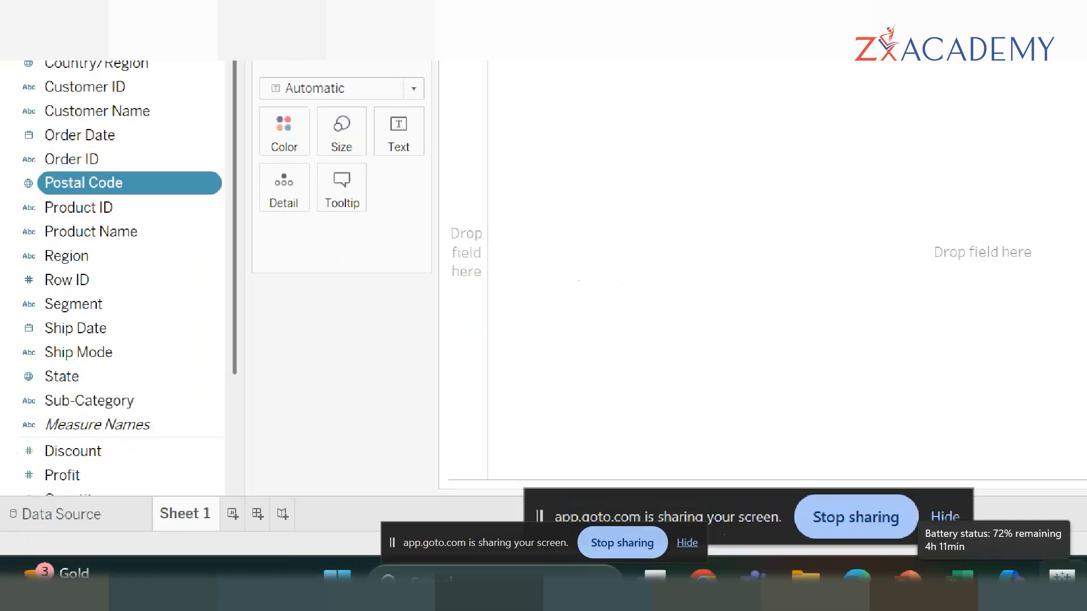
- Underline the new worksheet icon in red, new dashboard in blue and new story in green, and clear the annotations
{"action": "key", "text": "super+plus"}
{"action": "key", "text": "super+plus"}
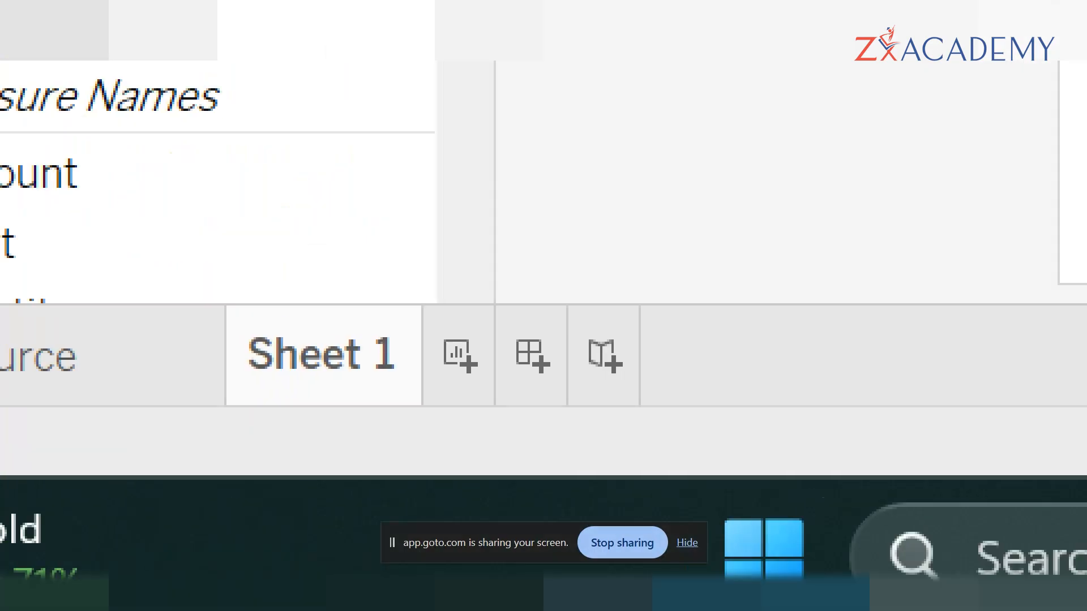
{"action": "left_click", "coordinate": [706, 312]}
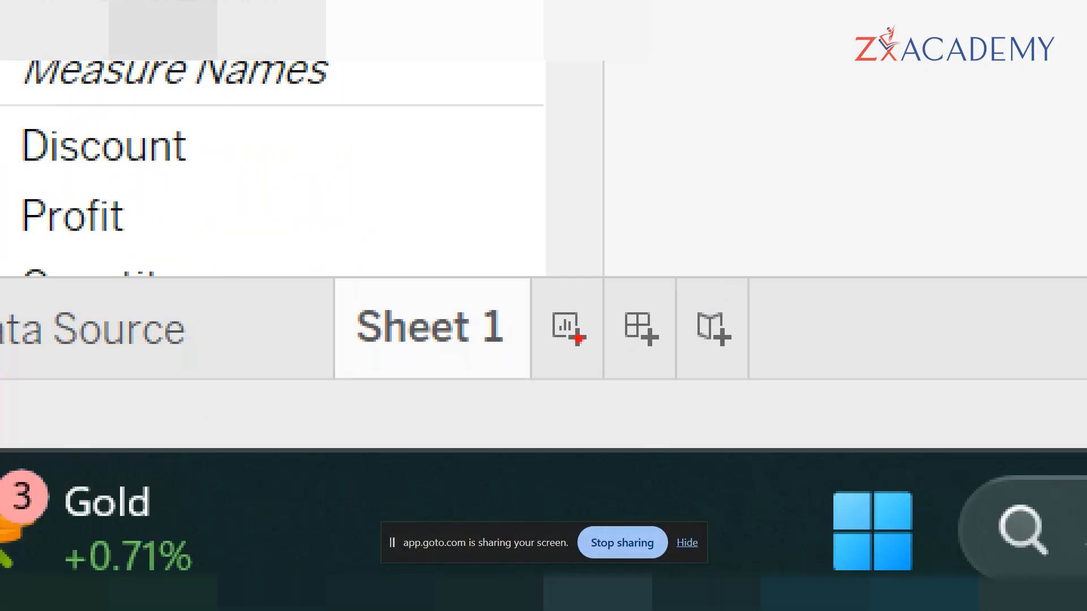
{"action": "mouse_move", "coordinate": [545, 356]}
{"action": "left_mouse_down"}
{"action": "mouse_move", "coordinate": [603, 380]}
{"action": "mouse_move", "coordinate": [658, 355]}
{"action": "mouse_move", "coordinate": [732, 376]}
{"action": "left_mouse_up"}
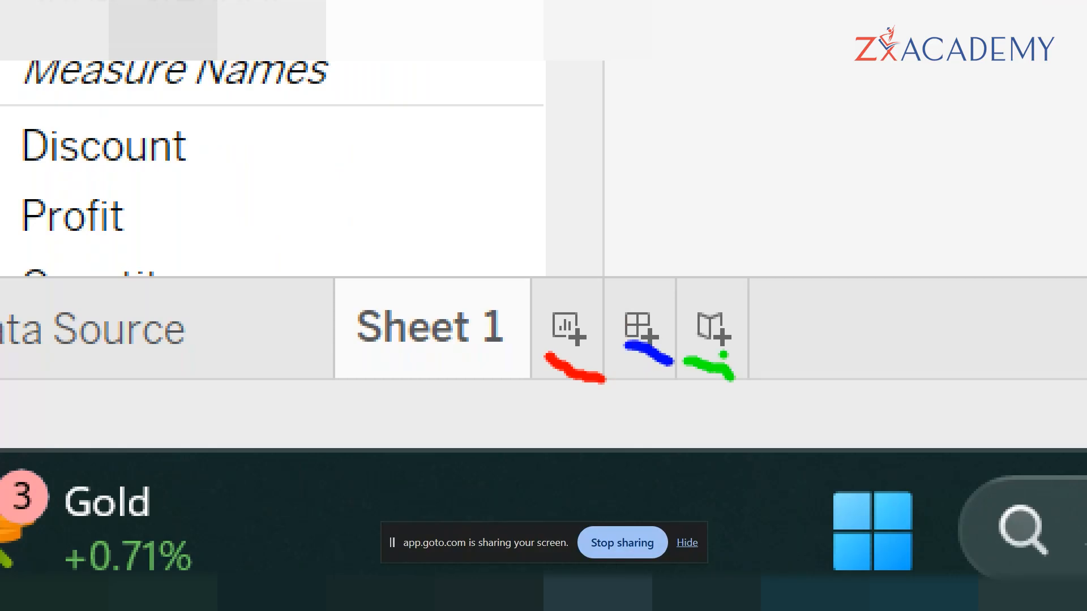
{"action": "key", "text": "Escape"}
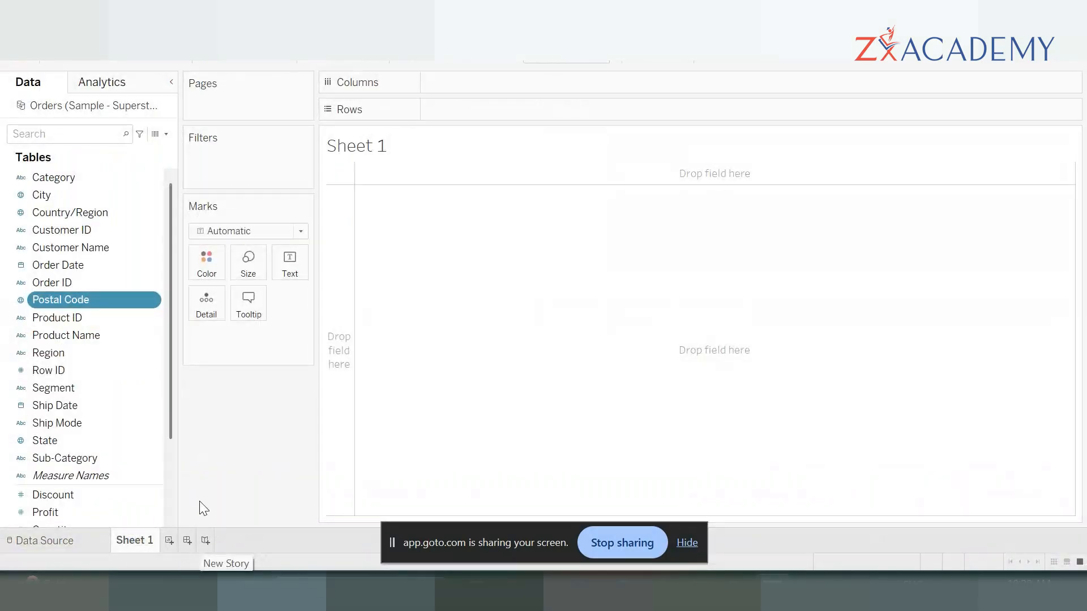
- Review the available story and worksheet commands and look through the dimension and measure fields of the Orders table
{"action": "left_click", "coordinate": [78, 29]}
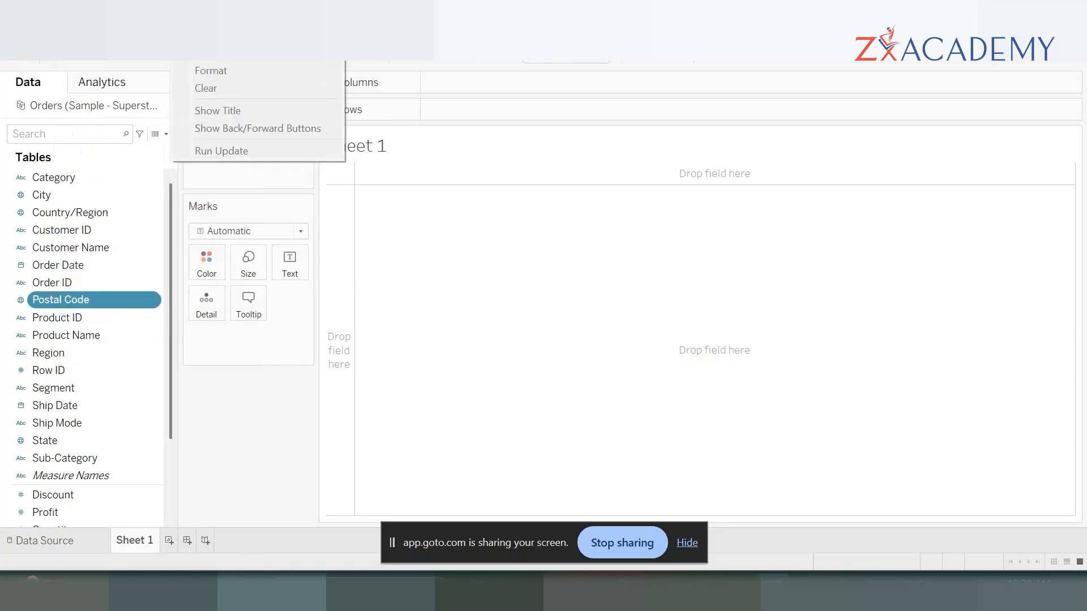
{"action": "mouse_move", "coordinate": [78, 29]}
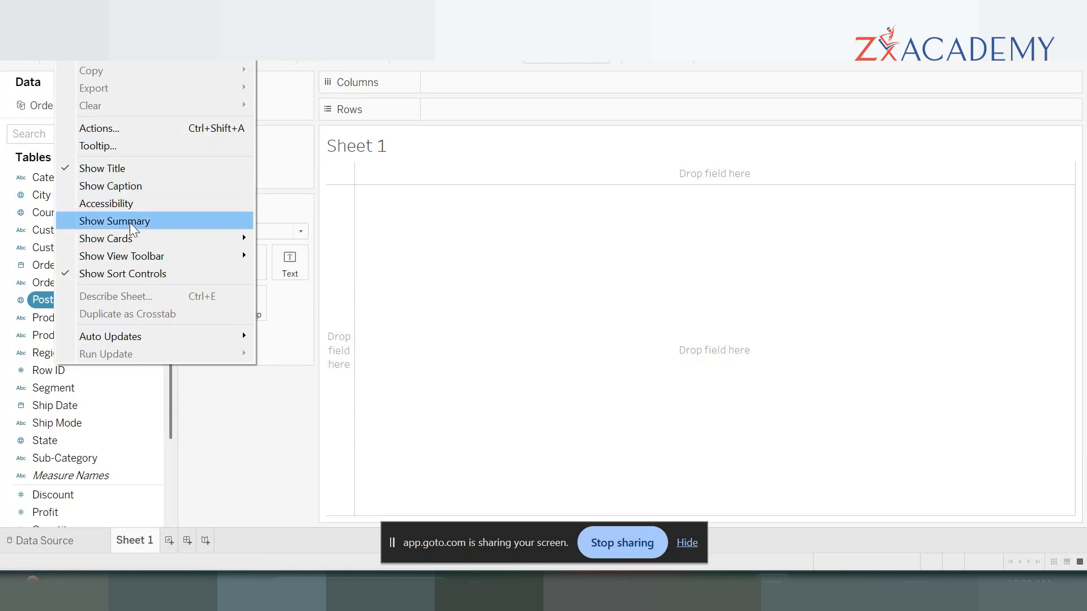
{"action": "left_click", "coordinate": [338, 459]}
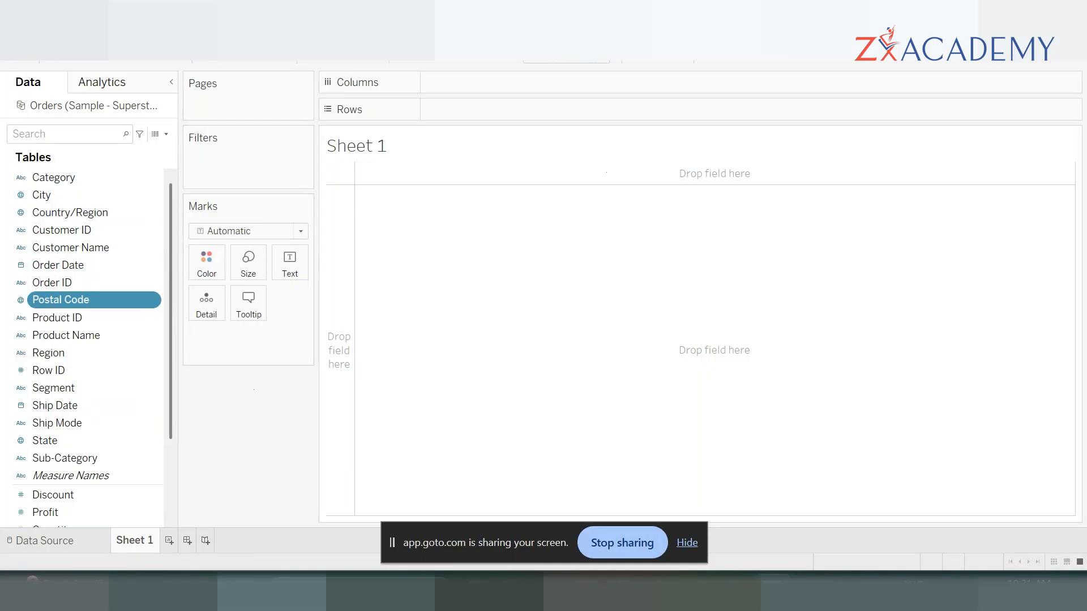
{"action": "scroll", "coordinate": [68, 280], "scroll_direction": "down", "scroll_amount": 2}
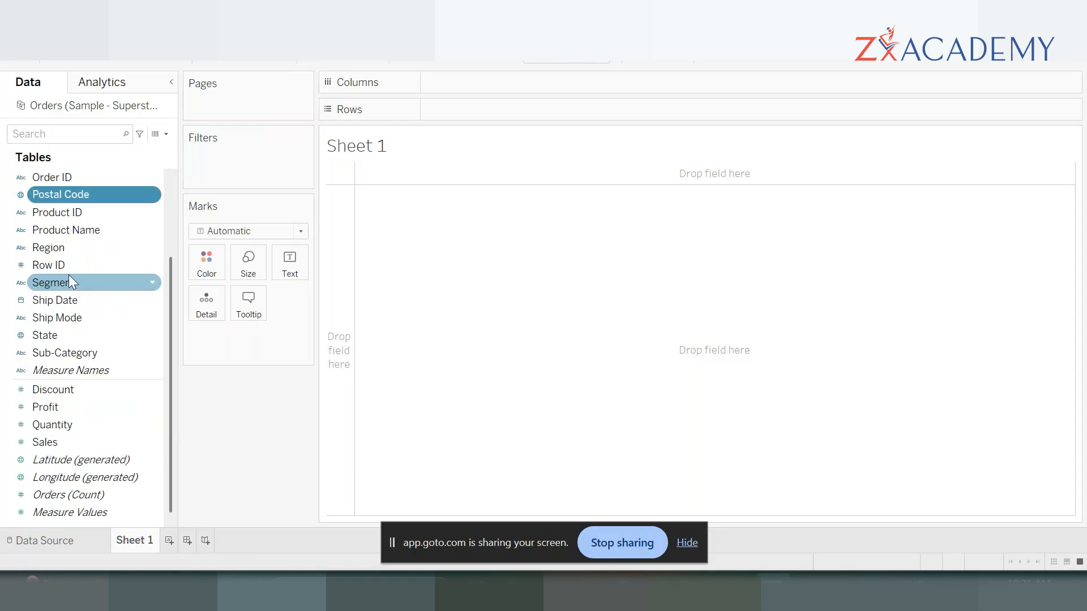
{"action": "scroll", "coordinate": [76, 257], "scroll_direction": "up", "scroll_amount": 1}
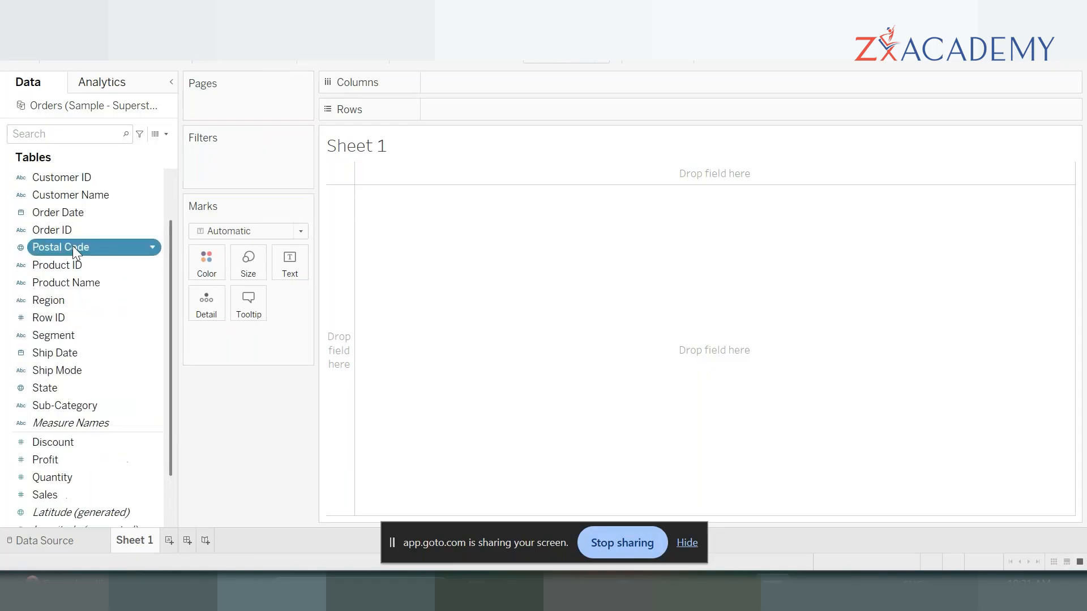
{"action": "scroll", "coordinate": [73, 250], "scroll_direction": "up", "scroll_amount": 1}
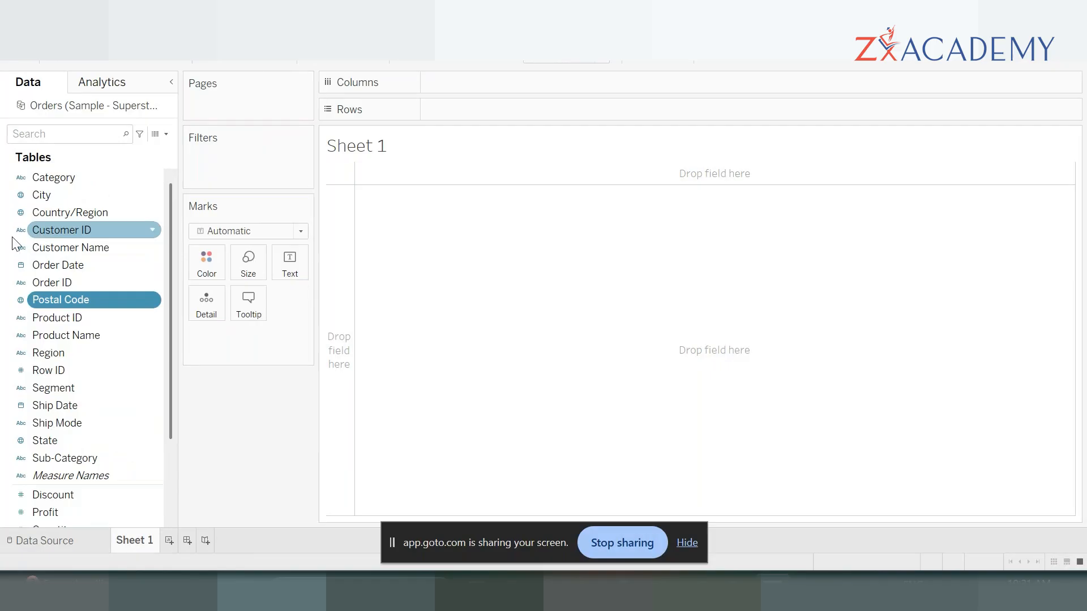
{"action": "scroll", "coordinate": [54, 219], "scroll_direction": "down", "scroll_amount": 2}
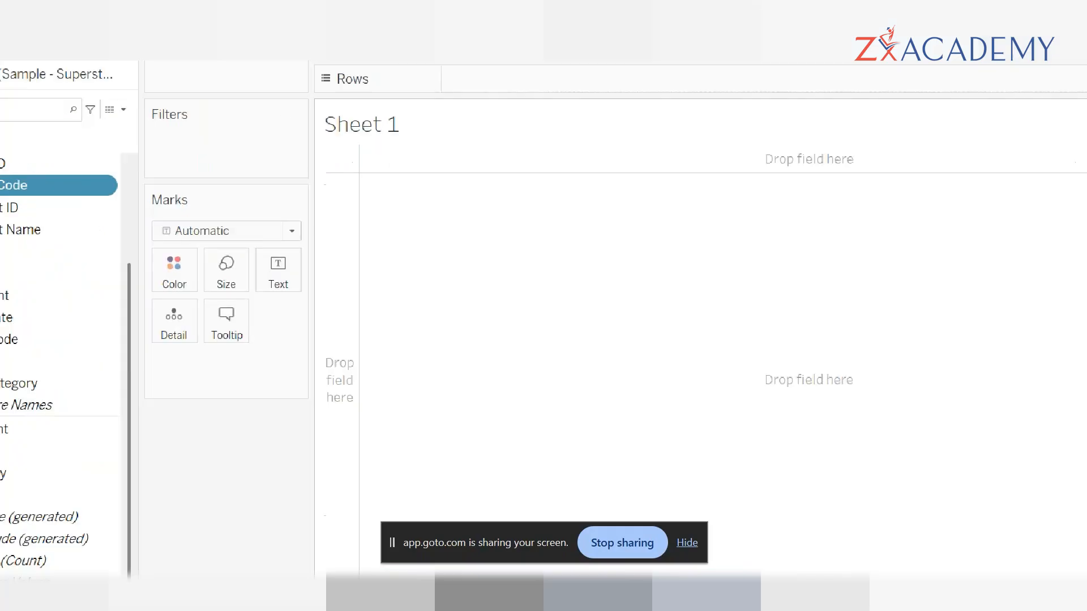
- Annotate the worksheet with red arrows to the Pages, Filters and Marks cards from a shared label "Cards"
{"action": "key", "text": "r"}
{"action": "key", "text": "t"}
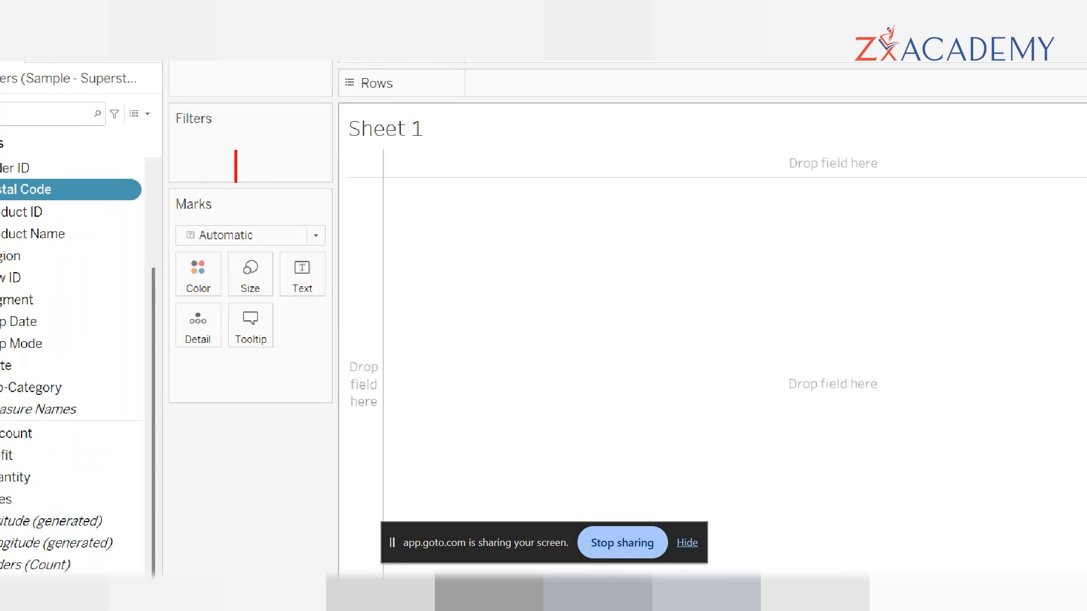
{"action": "type", "text": "t"}
{"action": "key", "text": "Escape"}
{"action": "left_click_drag", "start_coordinate": [270, 66], "coordinate": [486, 197]}
{"action": "left_click_drag", "start_coordinate": [268, 152], "coordinate": [486, 197]}
{"action": "left_click_drag", "start_coordinate": [320, 334], "coordinate": [486, 197]}
{"action": "type", "text": "t"}
{"action": "type", "text": "Cards"}
{"action": "key", "text": "Escape"}
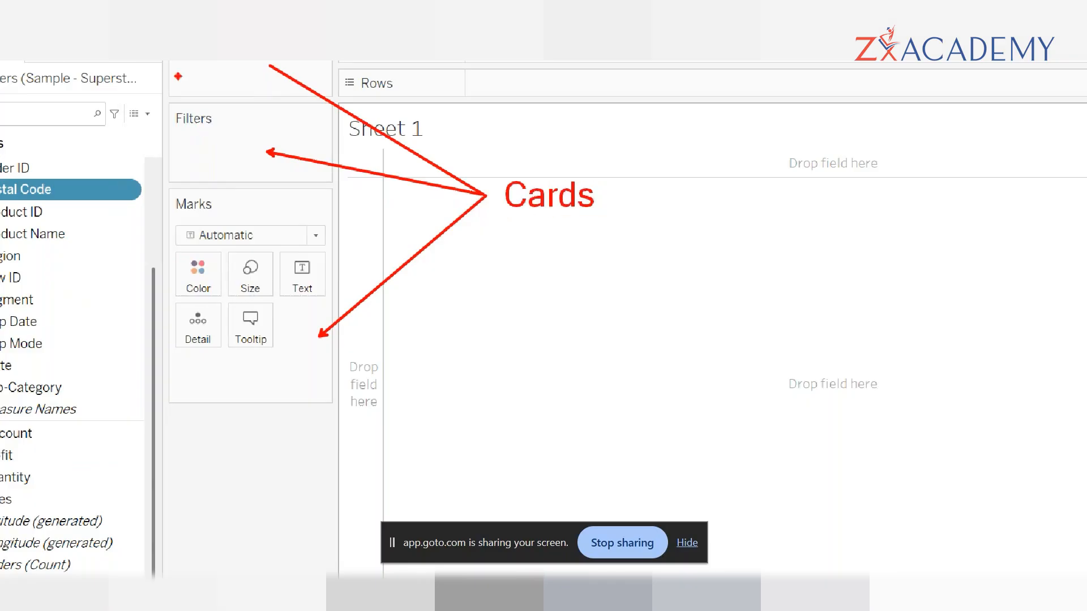
- Underline Pages, Filters, Color, Size, Text and Tooltip in red, and circle Detail and the whole Marks card
{"action": "left_click_drag", "start_coordinate": [208, 67], "coordinate": [230, 67]}
{"action": "left_click_drag", "start_coordinate": [187, 135], "coordinate": [221, 138]}
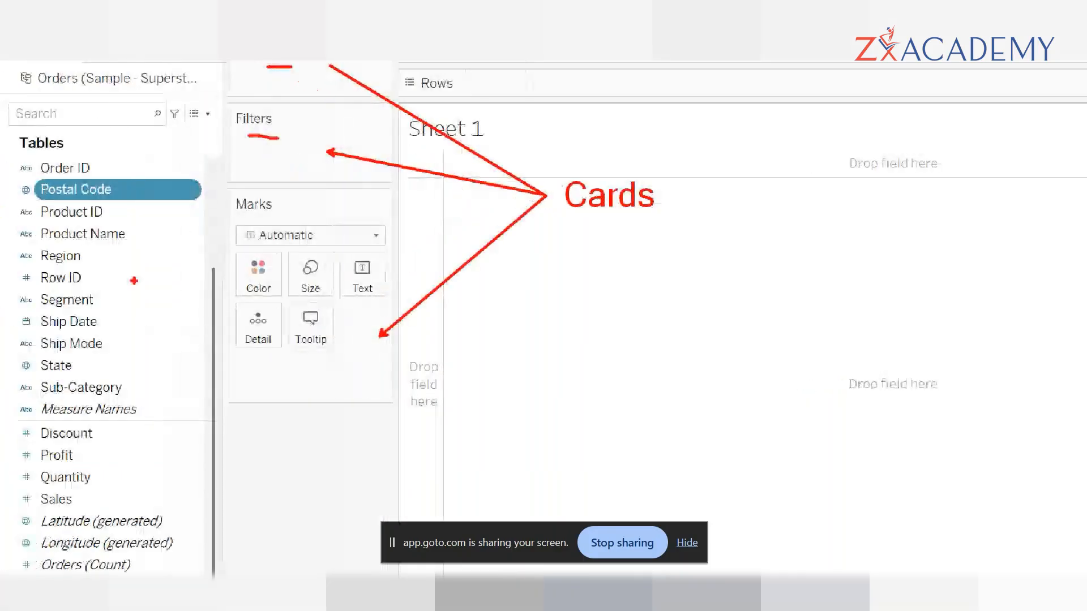
{"action": "left_click_drag", "start_coordinate": [247, 296], "coordinate": [265, 305]}
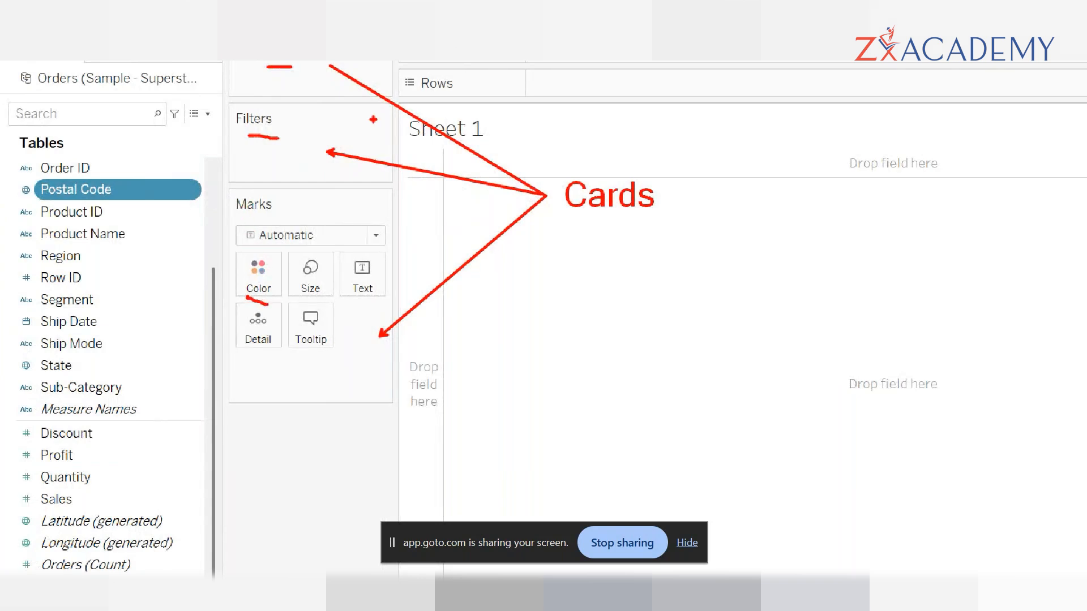
{"action": "left_click_drag", "start_coordinate": [298, 295], "coordinate": [319, 297]}
{"action": "left_click_drag", "start_coordinate": [355, 309], "coordinate": [371, 307]}
{"action": "left_click_drag", "start_coordinate": [308, 369], "coordinate": [334, 355]}
{"action": "mouse_move", "coordinate": [270, 307]}
{"action": "left_mouse_down"}
{"action": "mouse_move", "coordinate": [257, 306]}
{"action": "mouse_move", "coordinate": [240, 344]}
{"action": "mouse_move", "coordinate": [295, 354]}
{"action": "mouse_move", "coordinate": [282, 295]}
{"action": "left_mouse_up"}
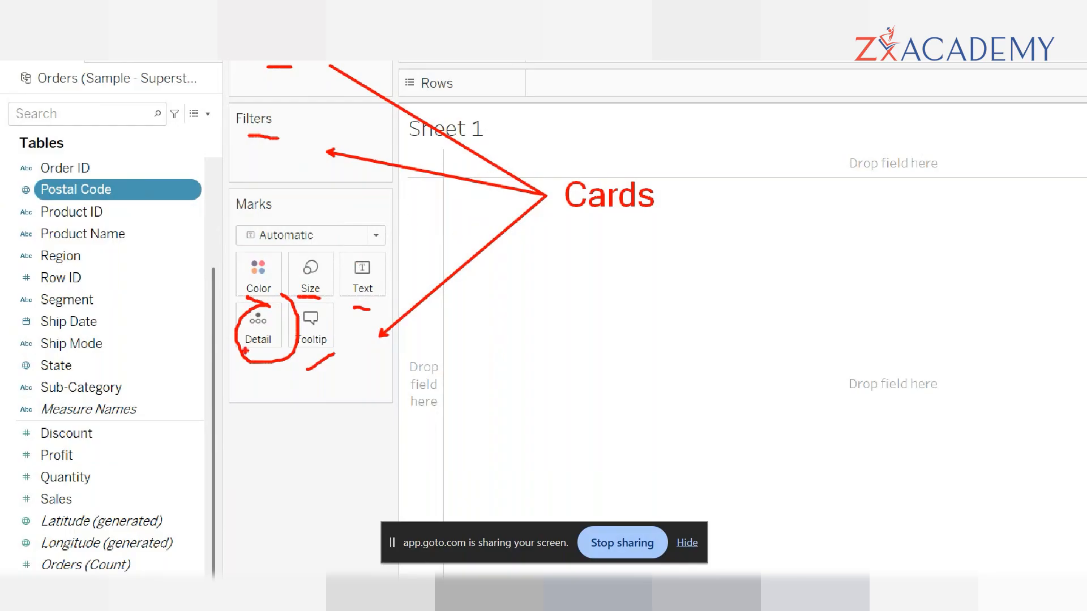
{"action": "mouse_move", "coordinate": [376, 232]}
{"action": "left_mouse_down"}
{"action": "mouse_move", "coordinate": [280, 209]}
{"action": "mouse_move", "coordinate": [257, 393]}
{"action": "mouse_move", "coordinate": [409, 296]}
{"action": "mouse_move", "coordinate": [352, 208]}
{"action": "left_mouse_up"}
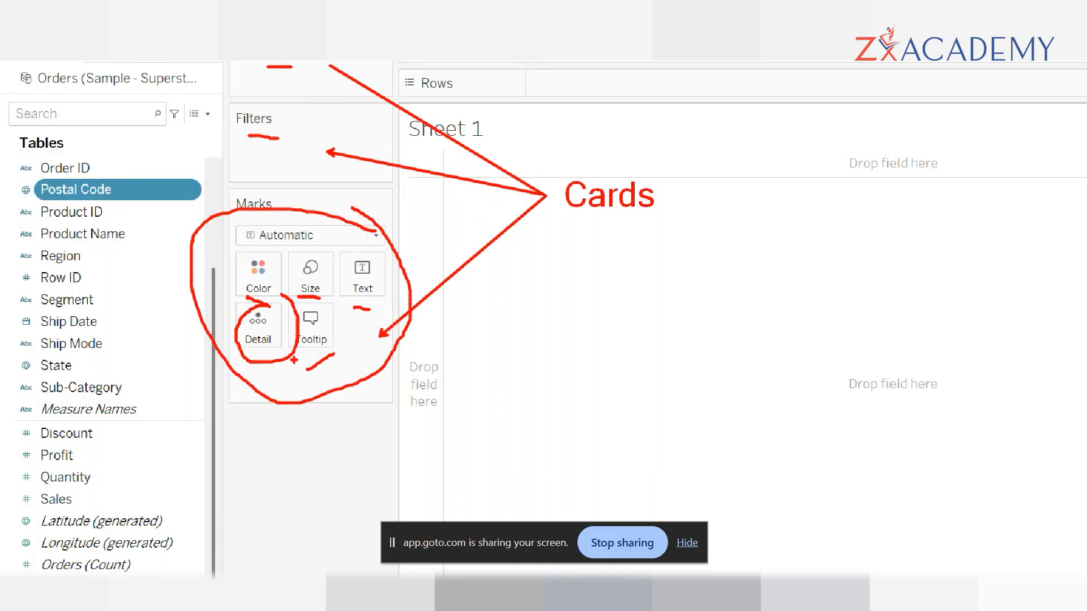
- Underline the Filters card and the Columns and Rows shelves, mark spots in the view area, and clear all annotations
{"action": "left_click_drag", "start_coordinate": [277, 156], "coordinate": [308, 150]}
{"action": "mouse_move", "coordinate": [413, 67]}
{"action": "left_mouse_down"}
{"action": "mouse_move", "coordinate": [456, 66]}
{"action": "mouse_move", "coordinate": [436, 91]}
{"action": "mouse_move", "coordinate": [468, 92]}
{"action": "left_mouse_up"}
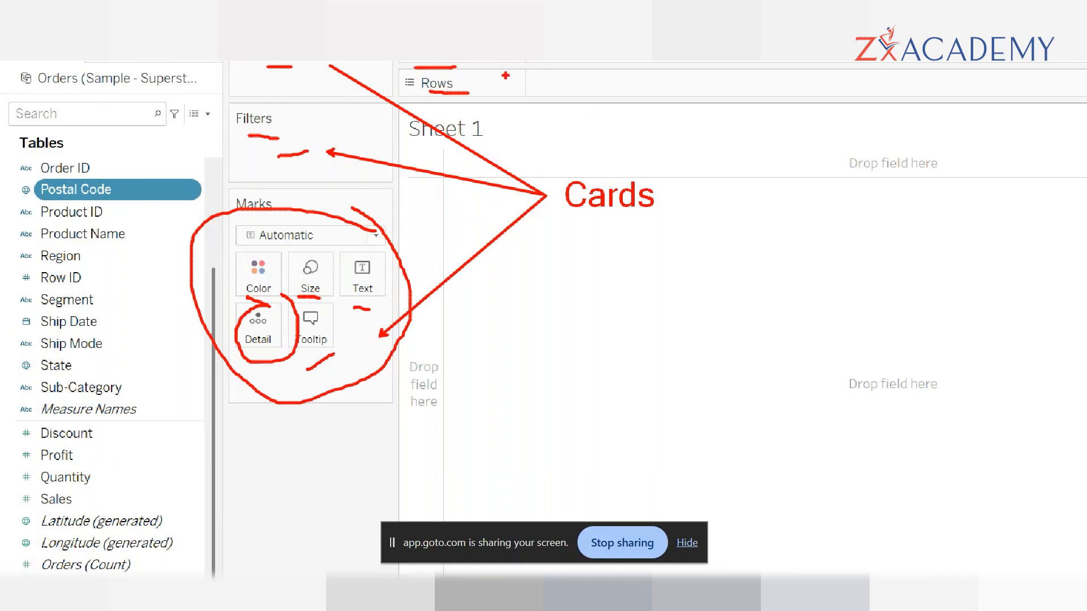
{"action": "mouse_move", "coordinate": [461, 331]}
{"action": "left_mouse_down"}
{"action": "mouse_move", "coordinate": [497, 330]}
{"action": "mouse_move", "coordinate": [490, 350]}
{"action": "left_mouse_up"}
{"action": "left_click_drag", "start_coordinate": [666, 239], "coordinate": [676, 254]}
{"action": "left_click_drag", "start_coordinate": [727, 222], "coordinate": [740, 245]}
{"action": "left_click_drag", "start_coordinate": [709, 302], "coordinate": [678, 351]}
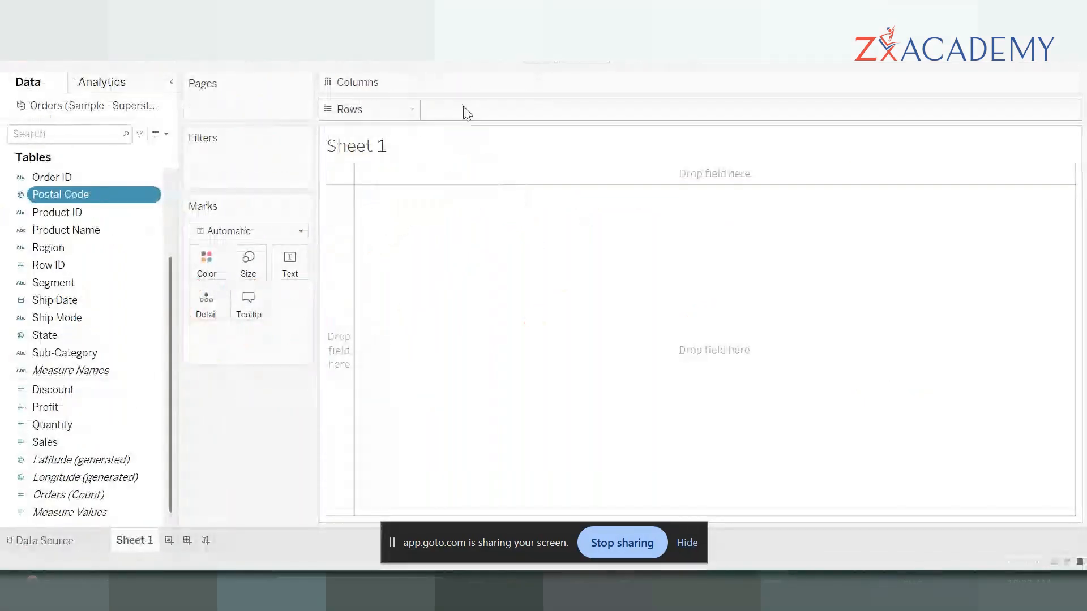
- Examine the Show Me chart types, underline the dimension and measure requirements for scatter plots, clear the marks and close Show Me
{"action": "left_click", "coordinate": [1025, 70]}
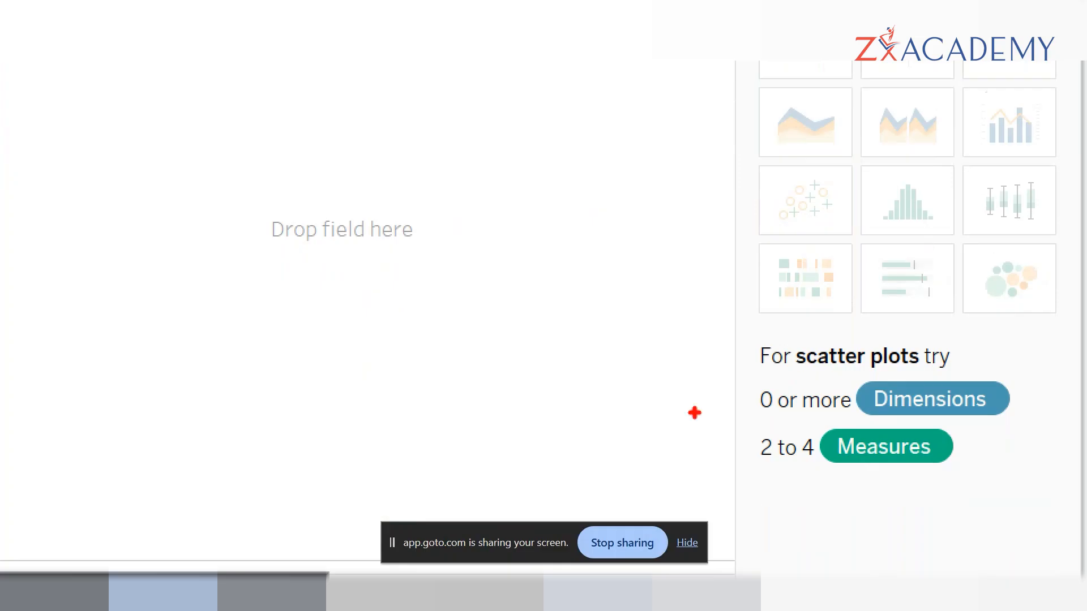
{"action": "left_click_drag", "start_coordinate": [784, 416], "coordinate": [830, 419]}
{"action": "left_click_drag", "start_coordinate": [765, 489], "coordinate": [828, 490]}
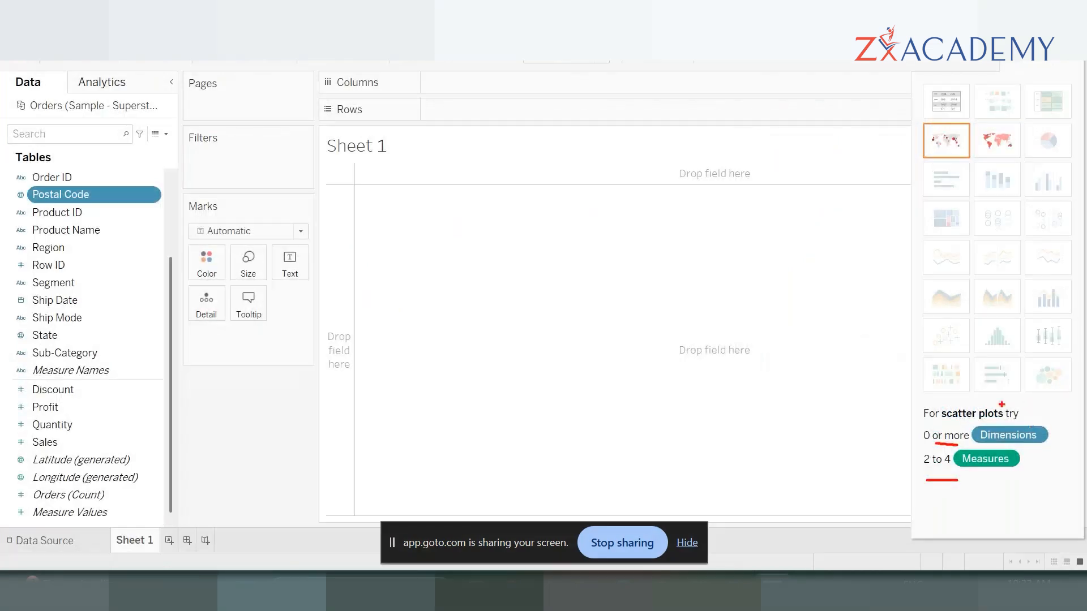
{"action": "key", "text": "Escape"}
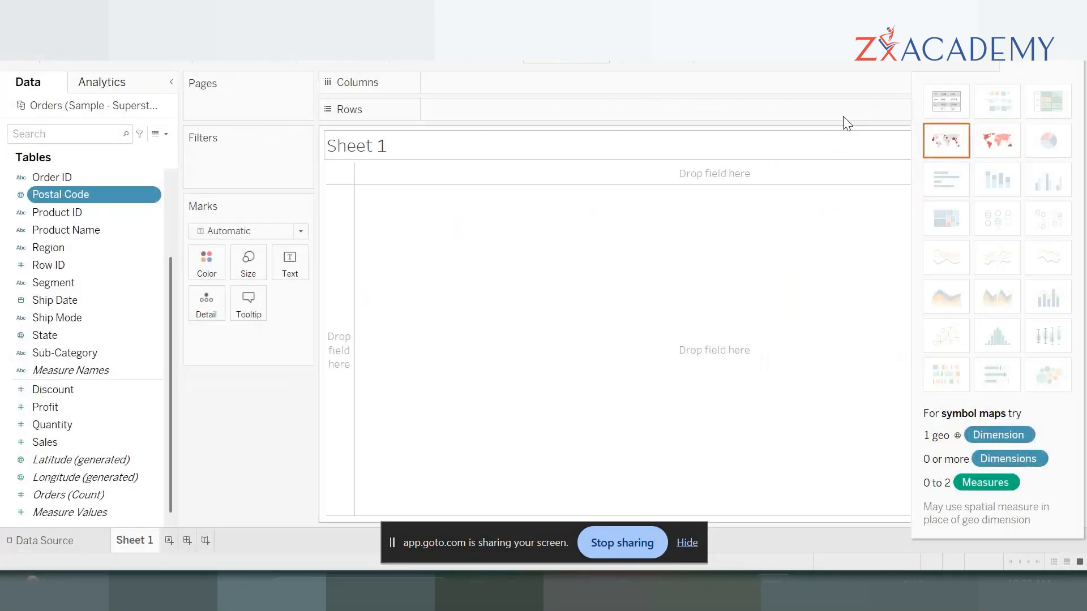
{"action": "left_click", "coordinate": [1040, 54]}
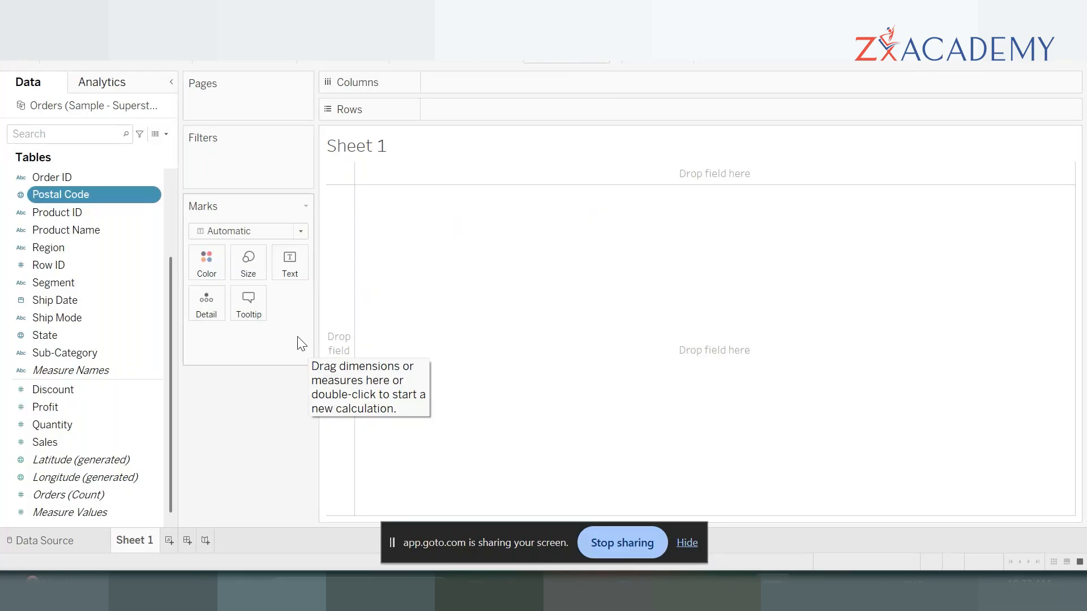
- Build a bar chart of total sales by region with SUM(Sales) on Rows and Region on Columns
{"action": "double_click", "coordinate": [60, 441]}
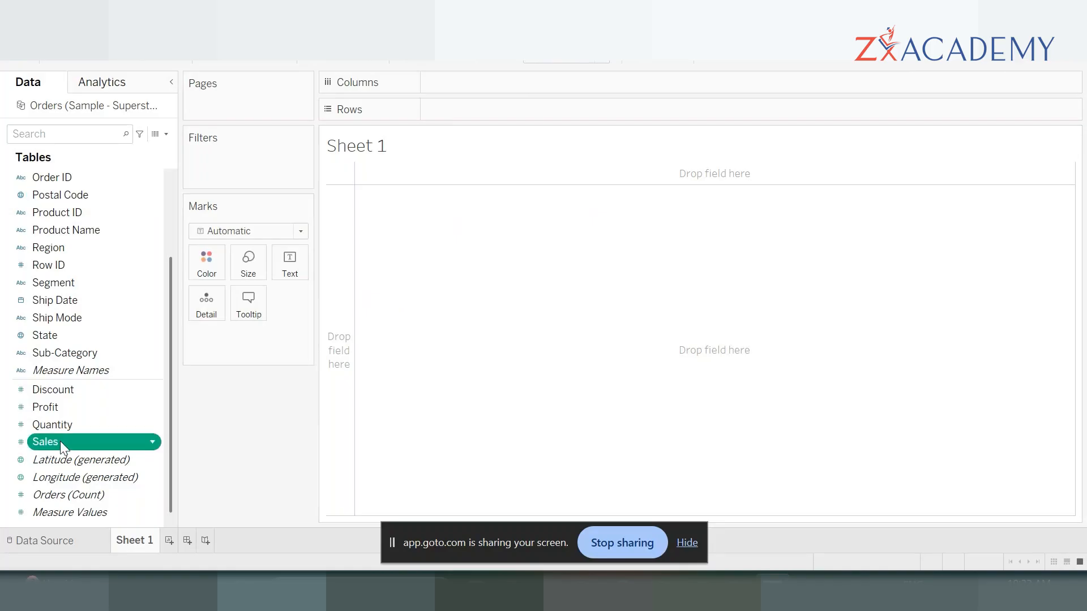
{"action": "mouse_move", "coordinate": [395, 334]}
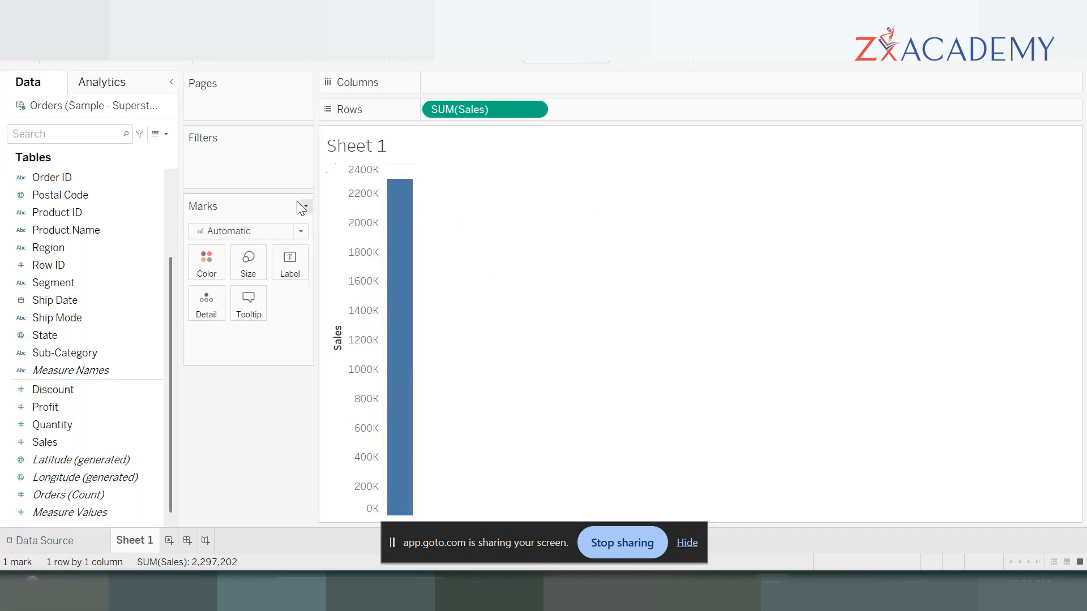
{"action": "left_click", "coordinate": [78, 247]}
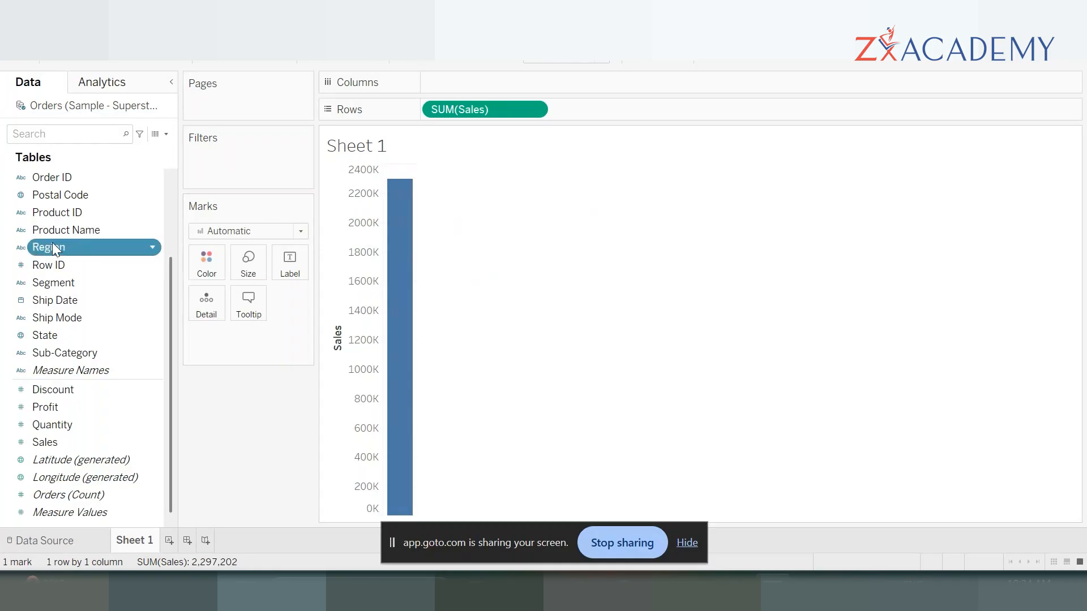
{"action": "double_click", "coordinate": [52, 248]}
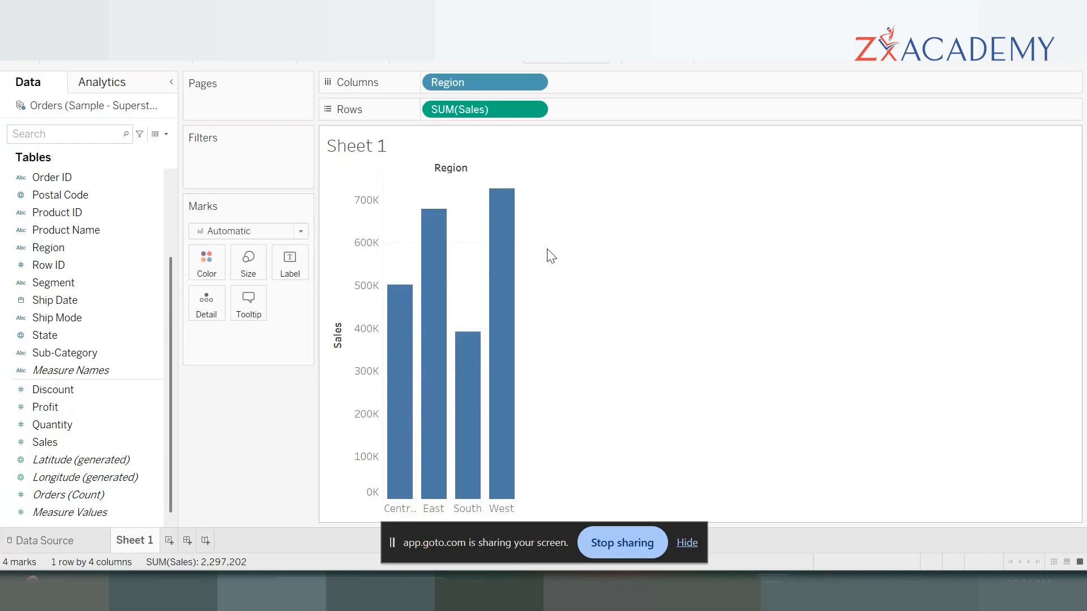
- Widen the bar chart until the region names fit, and inspect the tooltips of the West, South, East and Central bars
{"action": "mouse_move", "coordinate": [518, 340]}
{"action": "left_click_drag", "start_coordinate": [517, 338], "coordinate": [617, 340]}
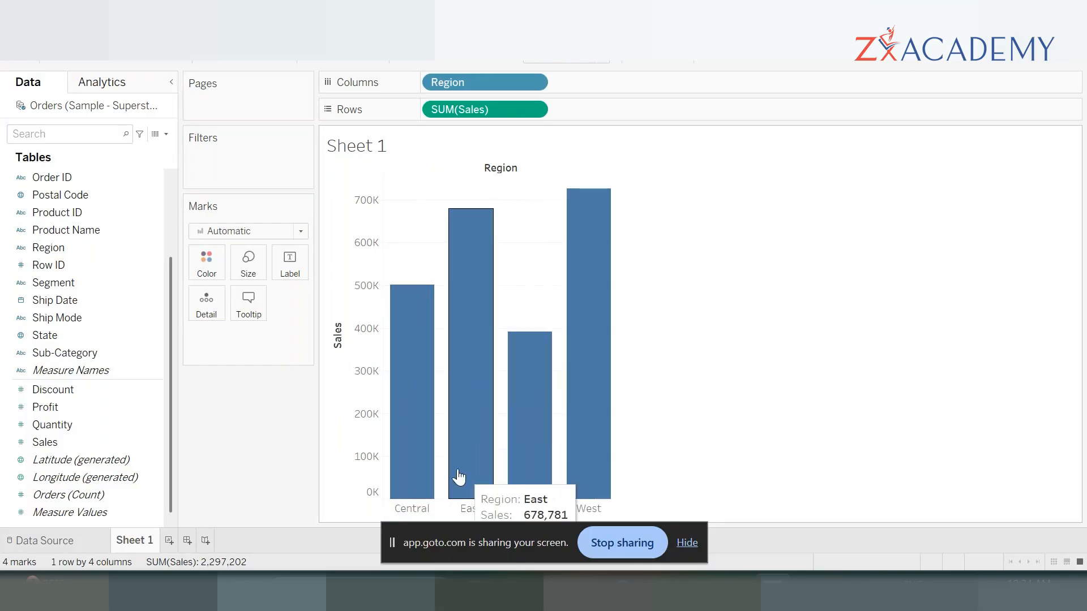
{"action": "mouse_move", "coordinate": [575, 242]}
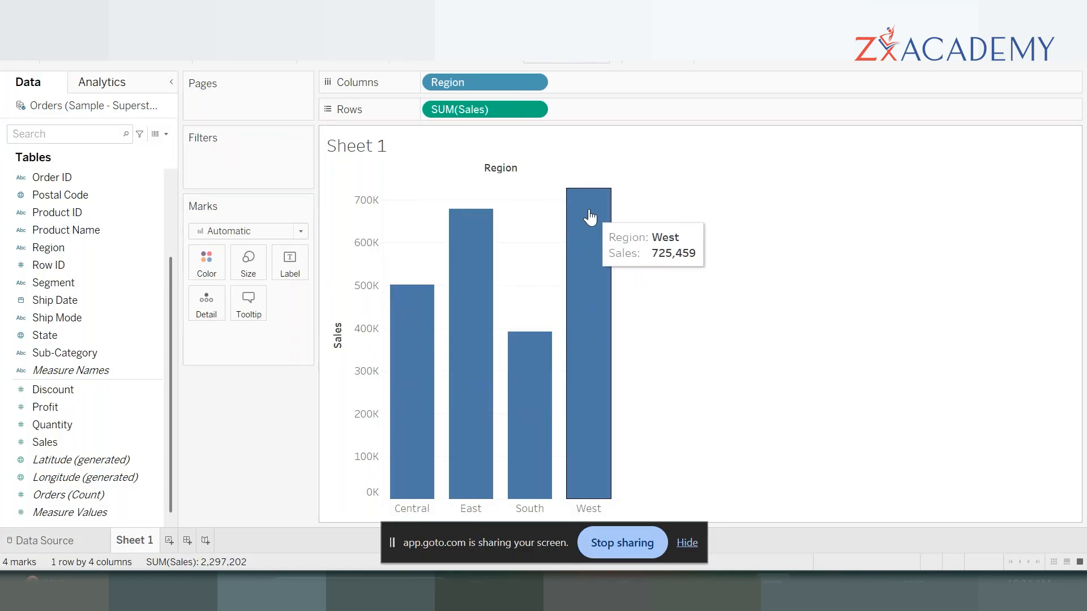
{"action": "mouse_move", "coordinate": [549, 373]}
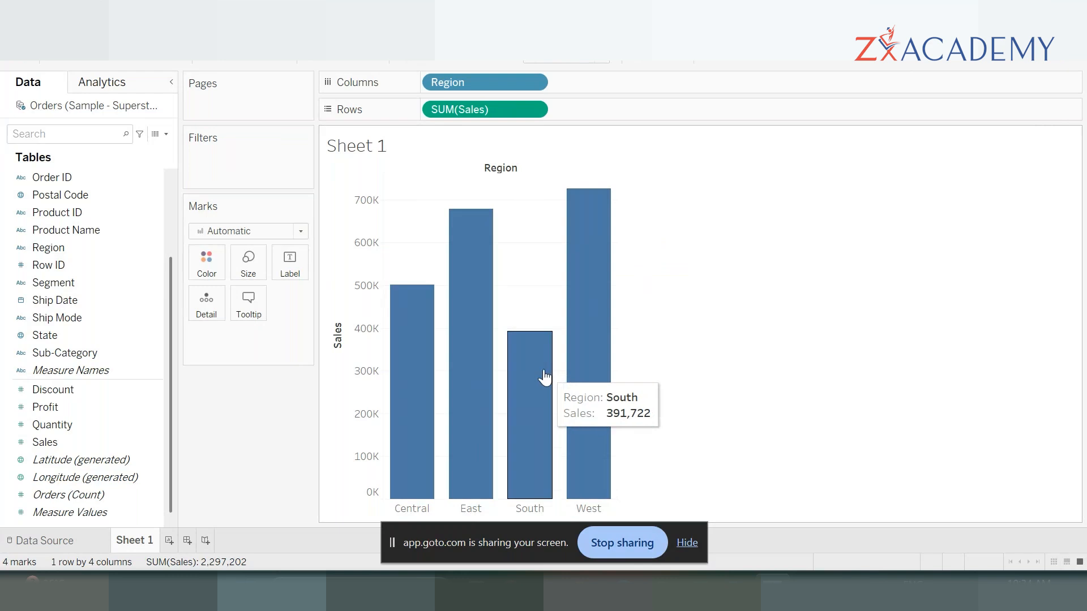
{"action": "mouse_move", "coordinate": [477, 281]}
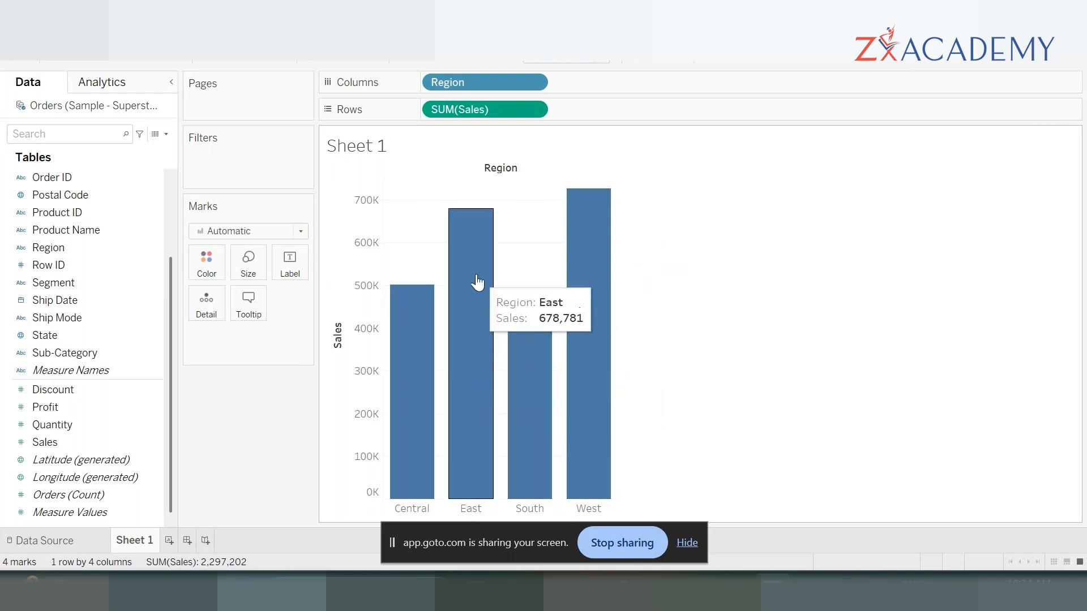
{"action": "mouse_move", "coordinate": [399, 294]}
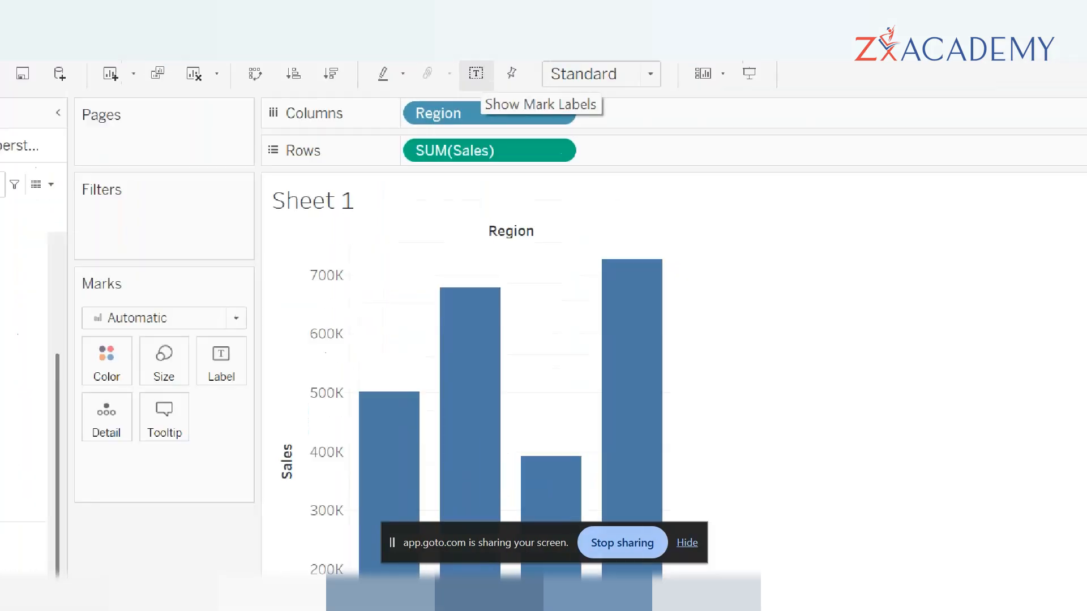
- Toggle the mark labels with the sales values above the bars on and off again
{"action": "left_click_drag", "start_coordinate": [483, 61], "coordinate": [524, 56]}
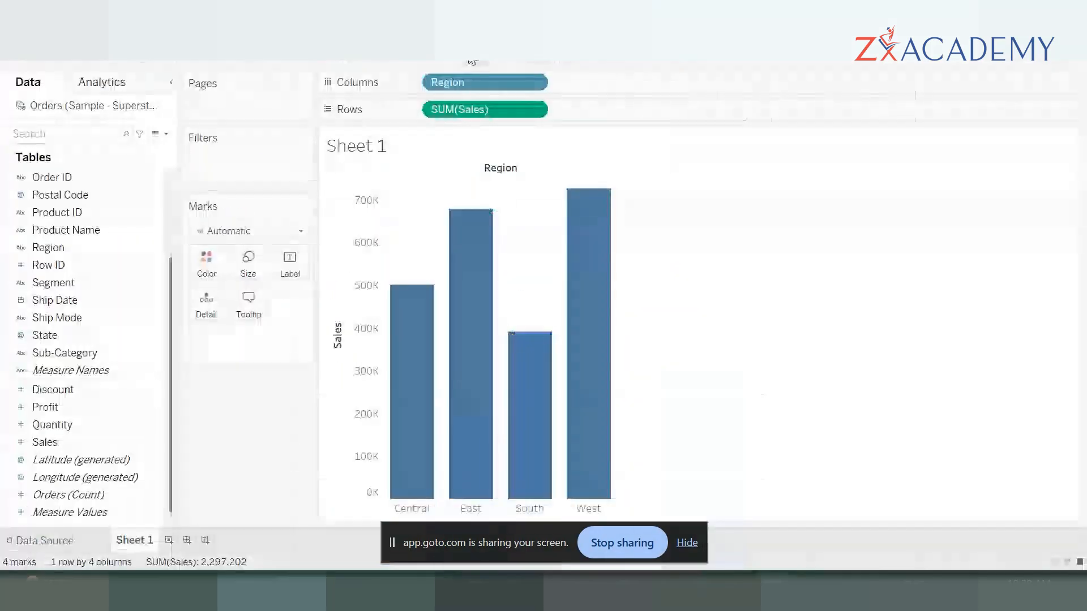
{"action": "left_click", "coordinate": [478, 101]}
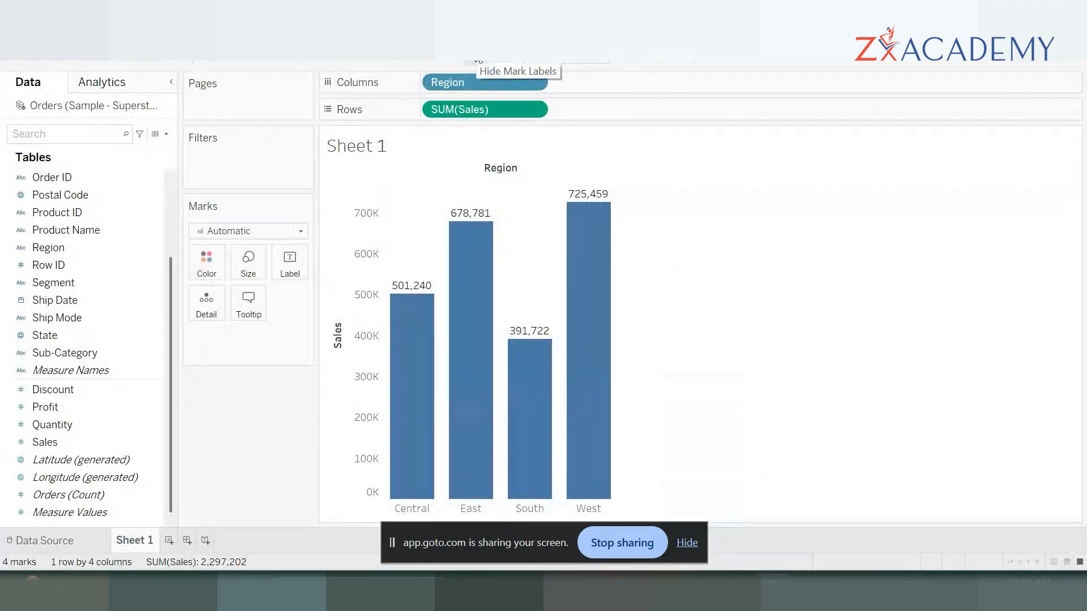
{"action": "left_click", "coordinate": [478, 59]}
{"action": "left_click", "coordinate": [480, 60]}
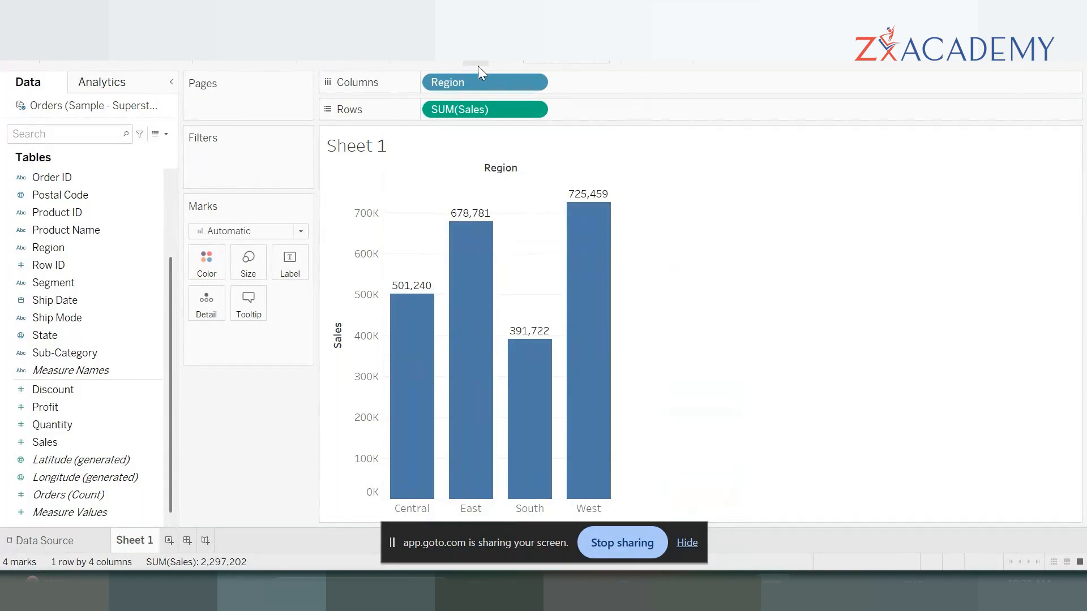
{"action": "left_click", "coordinate": [478, 63]}
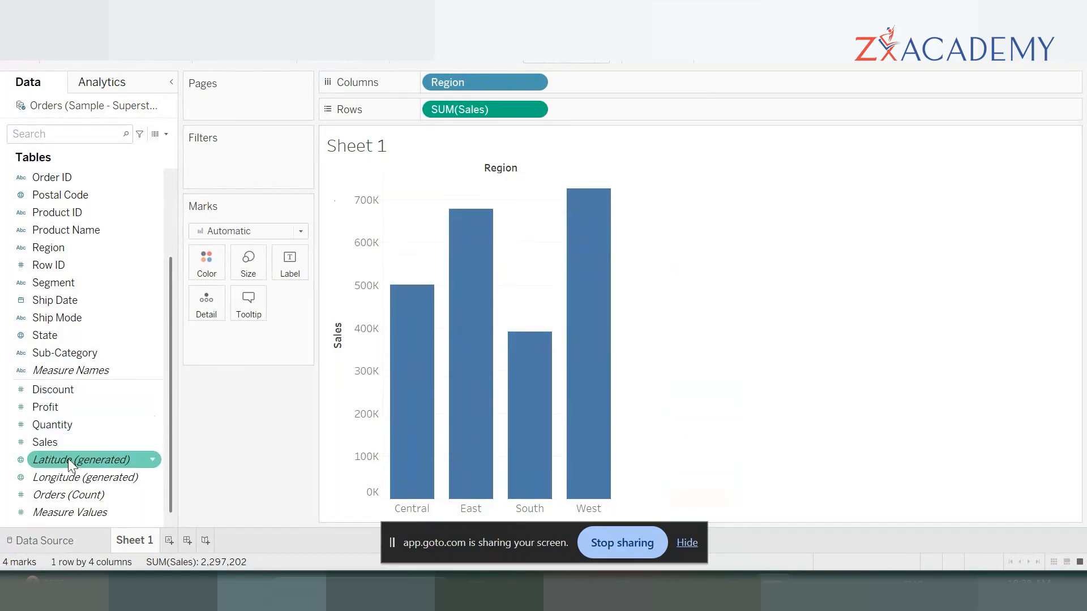
- Label the region bars in Sheet 1 with their SUM(Sales) values by adding Sales to the marks' label
{"action": "left_click_drag", "start_coordinate": [63, 445], "coordinate": [294, 260]}
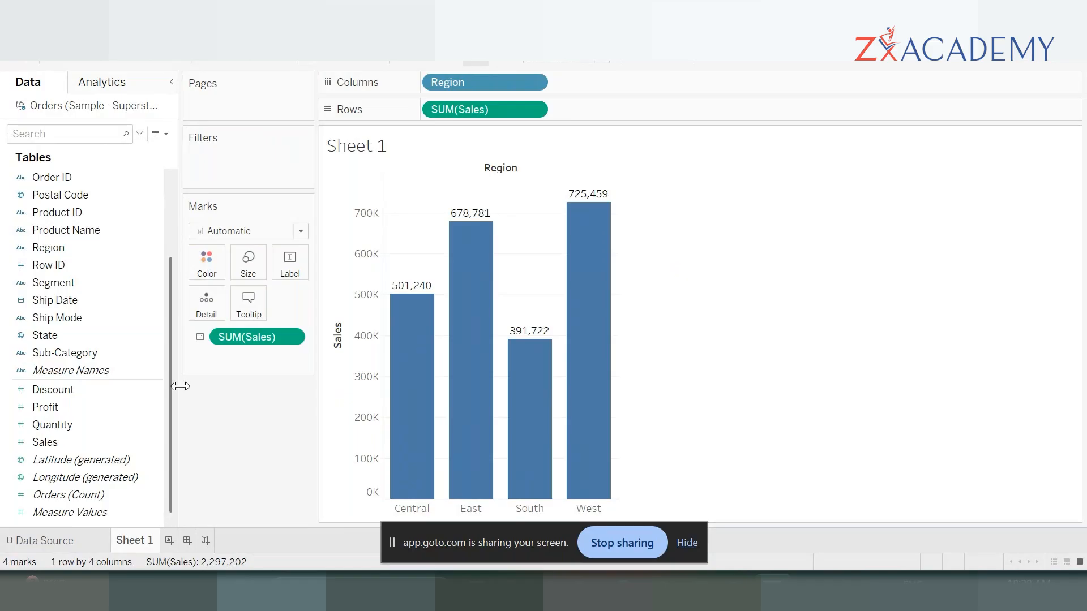
- Create a new worksheet, list Region on Rows, and enlarge the table's row height and column width
{"action": "left_click", "coordinate": [169, 540]}
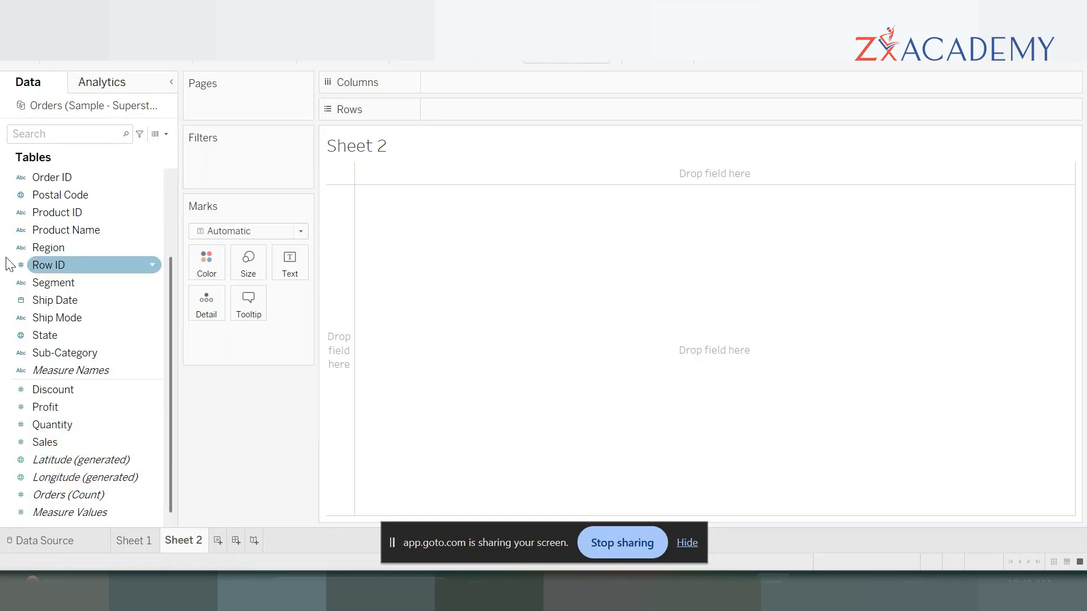
{"action": "double_click", "coordinate": [67, 249]}
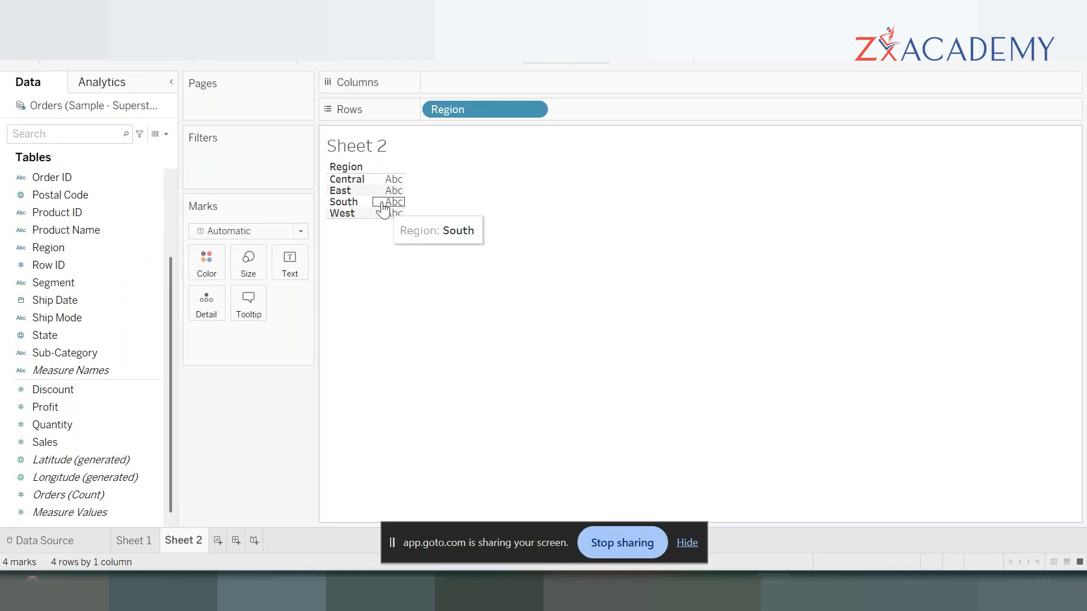
{"action": "left_click_drag", "start_coordinate": [373, 219], "coordinate": [369, 262]}
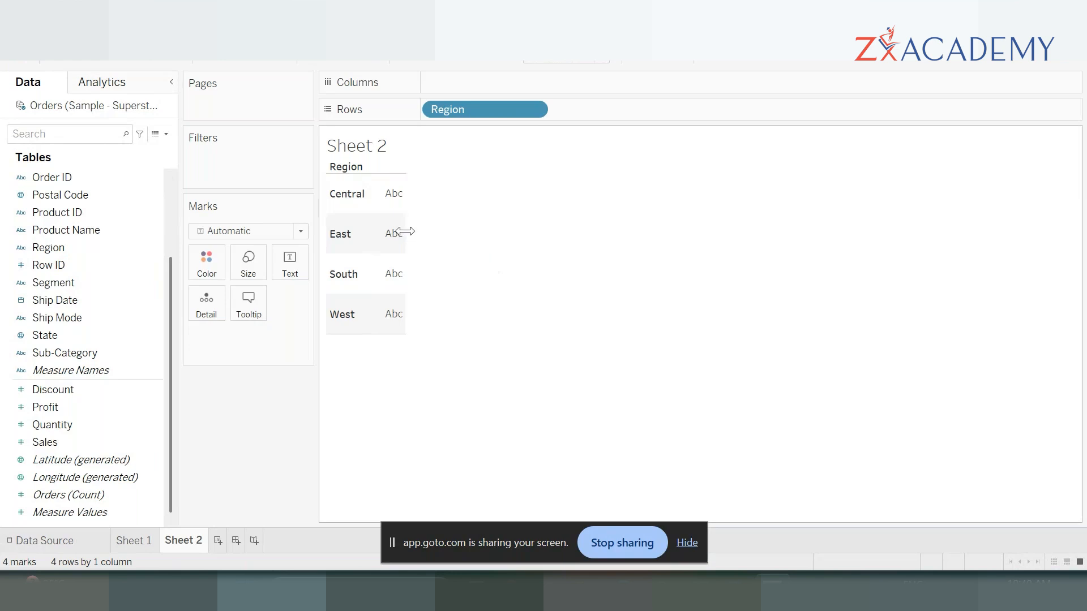
{"action": "left_click_drag", "start_coordinate": [405, 231], "coordinate": [470, 242]}
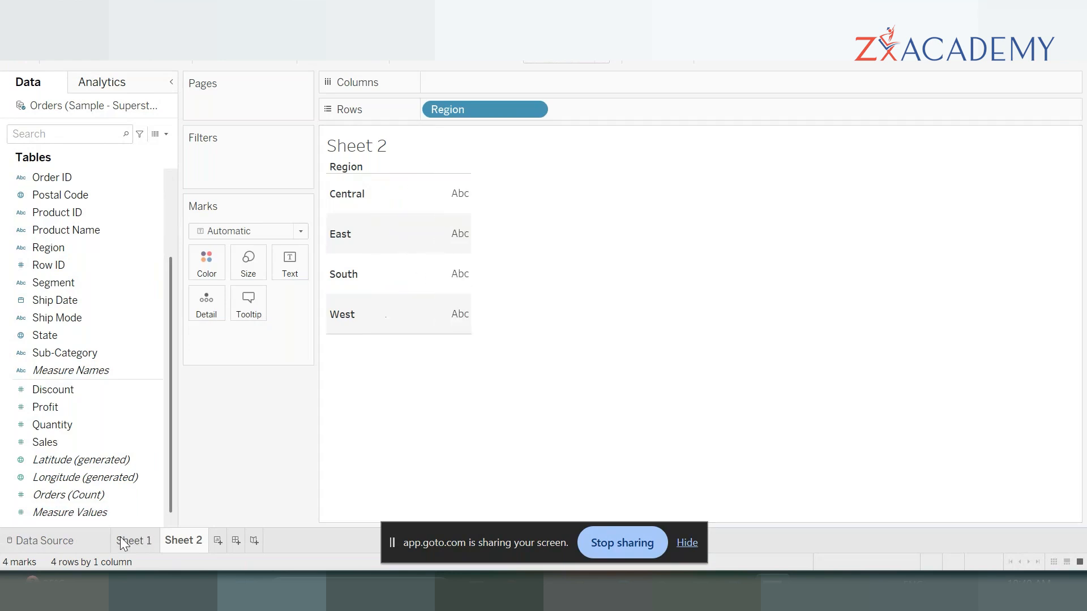
- Examine the Region, Product Name, Sales and Quantity values of the Orders table in the data source
{"action": "left_click", "coordinate": [82, 535]}
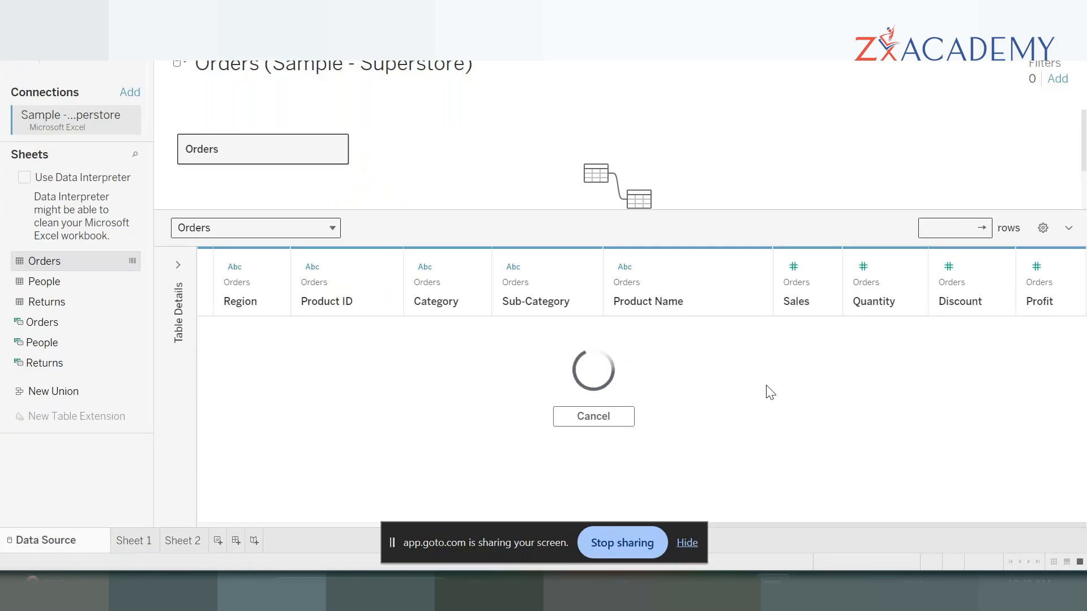
{"action": "left_click_drag", "start_coordinate": [881, 381], "coordinate": [726, 385]}
{"action": "left_click", "coordinate": [725, 385]}
{"action": "left_click_drag", "start_coordinate": [815, 385], "coordinate": [874, 383]}
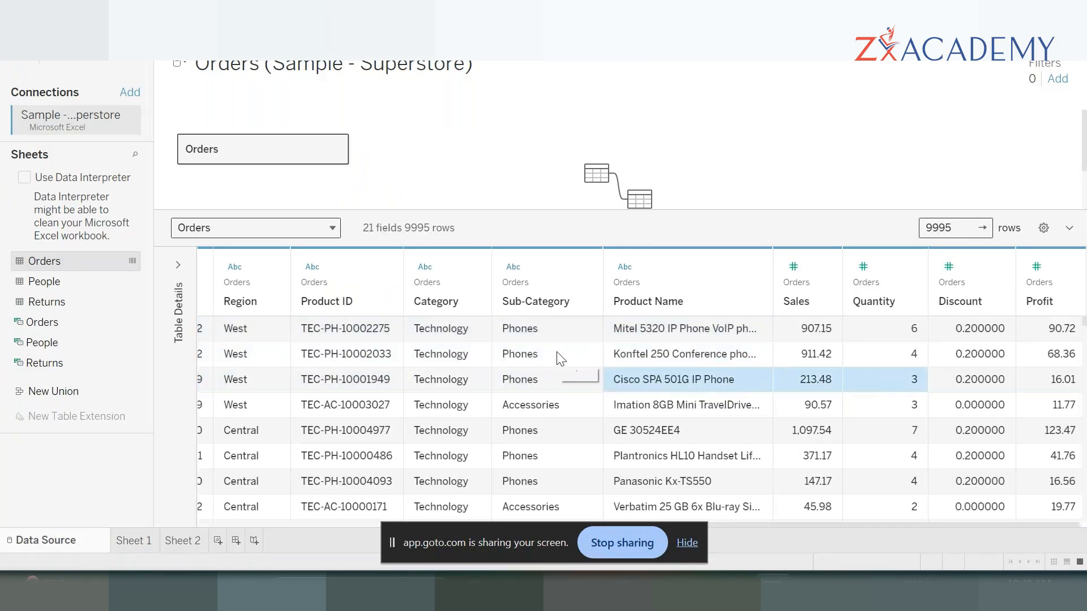
{"action": "left_click", "coordinate": [244, 353]}
{"action": "scroll", "coordinate": [249, 408], "scroll_direction": "down", "scroll_amount": 3}
{"action": "scroll", "coordinate": [237, 446], "scroll_direction": "down", "scroll_amount": 10}
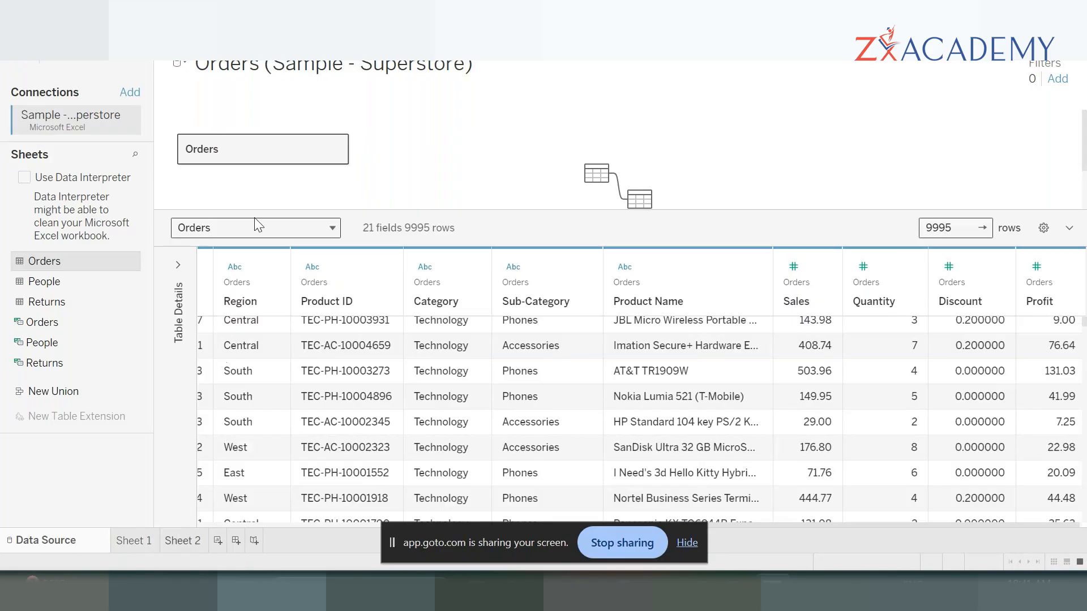
- Add Sales to the Region table in Sheet 2 as text values
{"action": "left_click", "coordinate": [181, 536]}
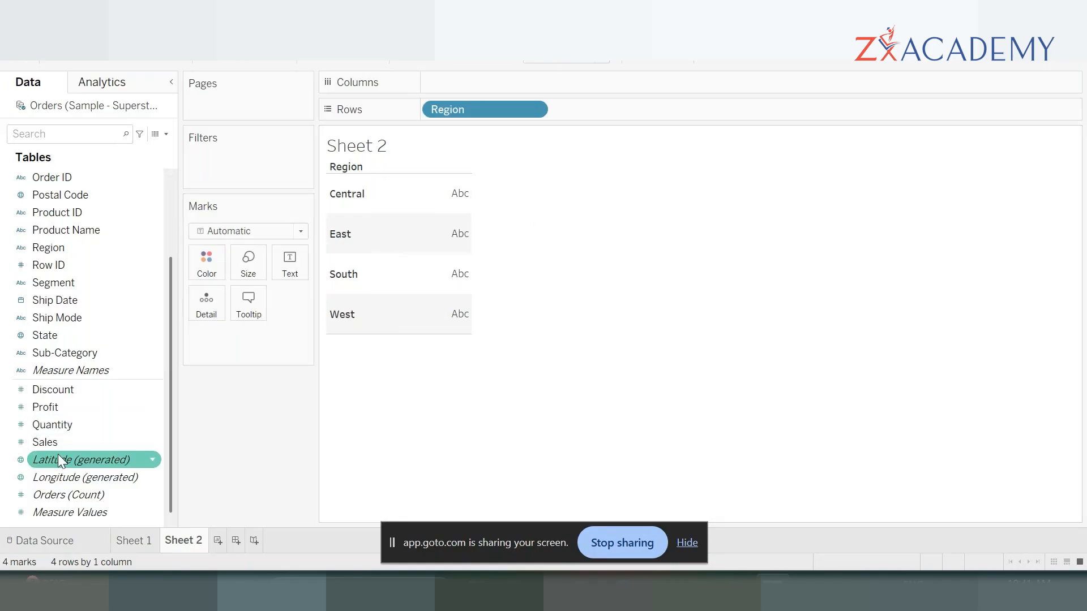
{"action": "double_click", "coordinate": [56, 439]}
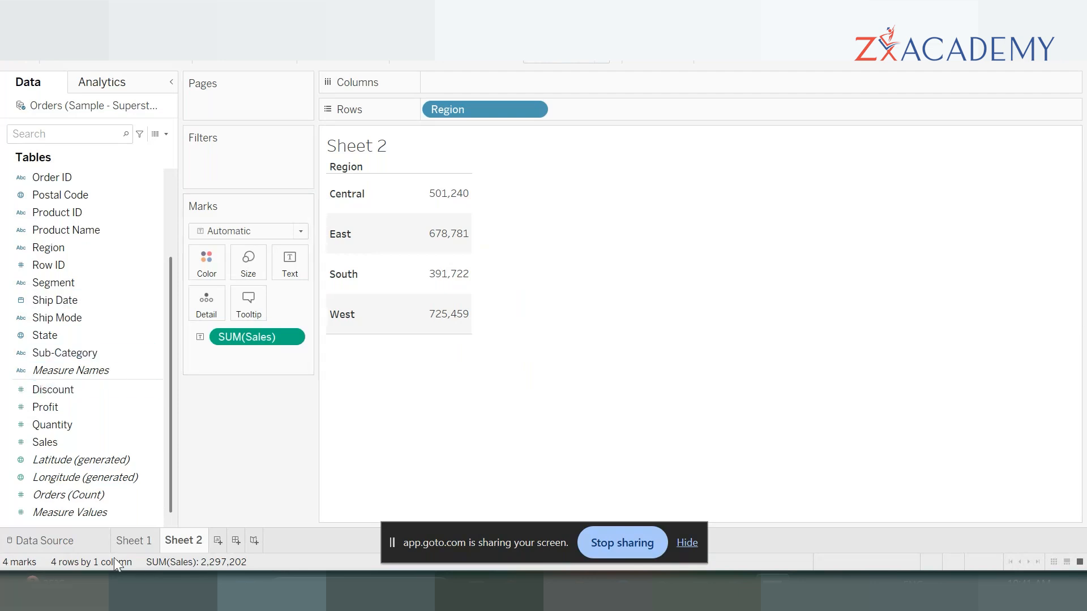
- Compare the sales by region bar chart in Sheet 1 with the text table in Sheet 2
{"action": "left_click", "coordinate": [131, 540]}
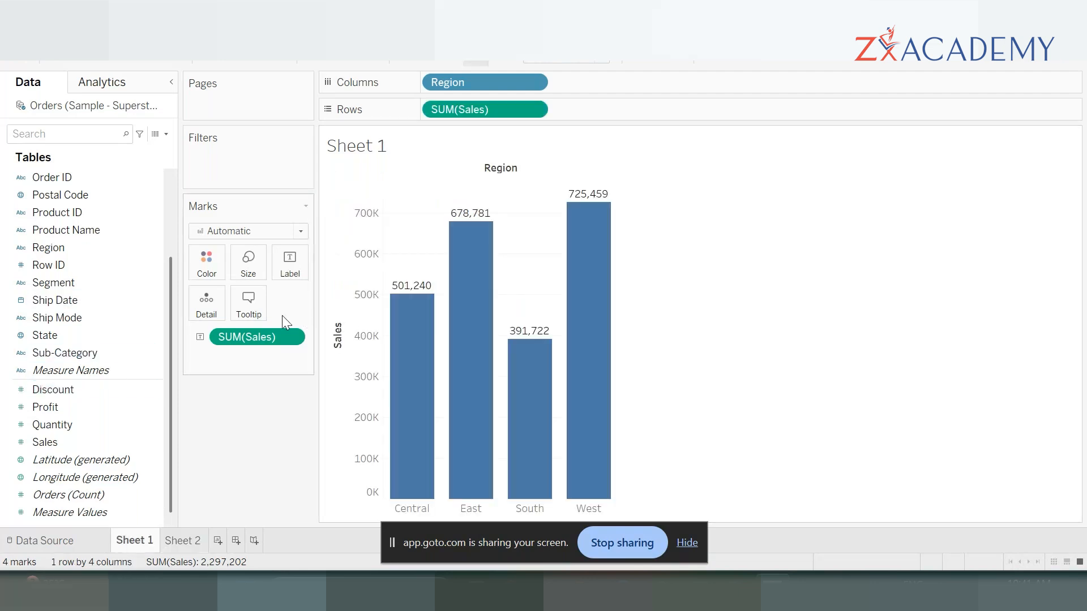
{"action": "left_click", "coordinate": [182, 541]}
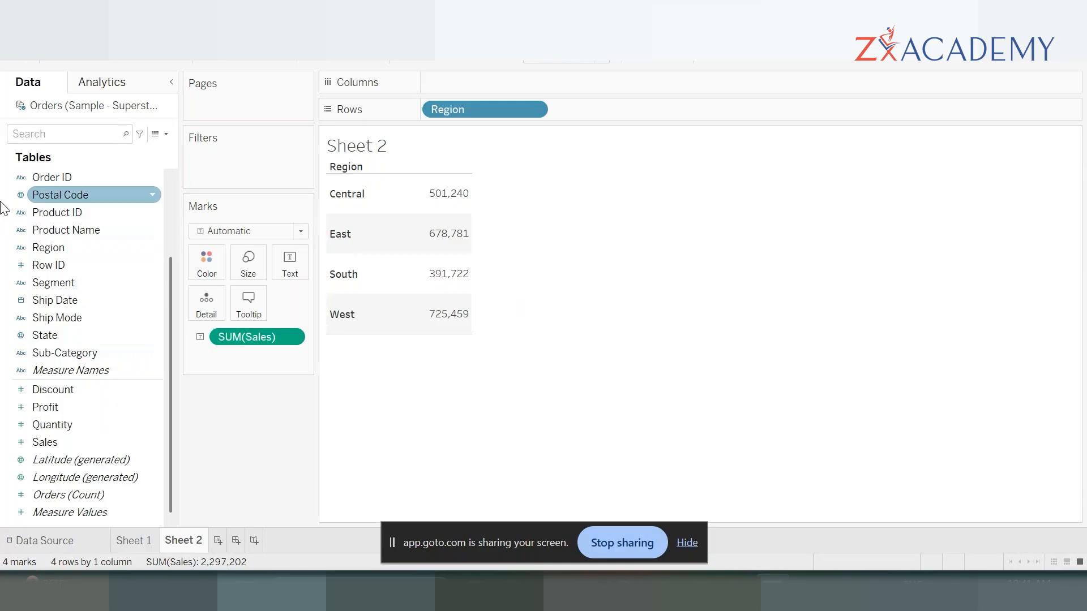
{"action": "left_click", "coordinate": [59, 249]}
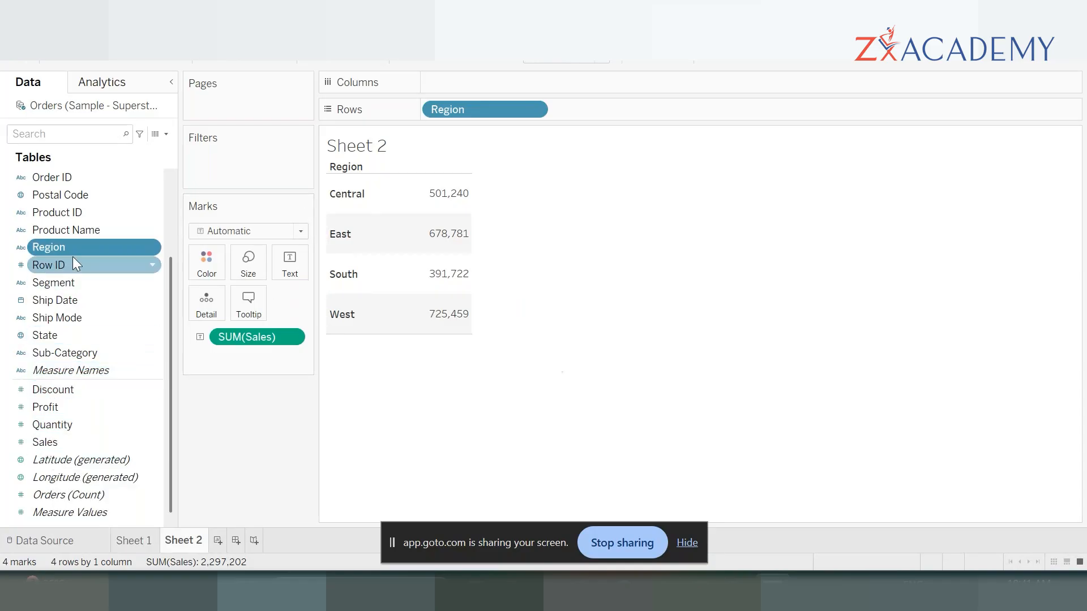
{"action": "mouse_move", "coordinate": [453, 198]}
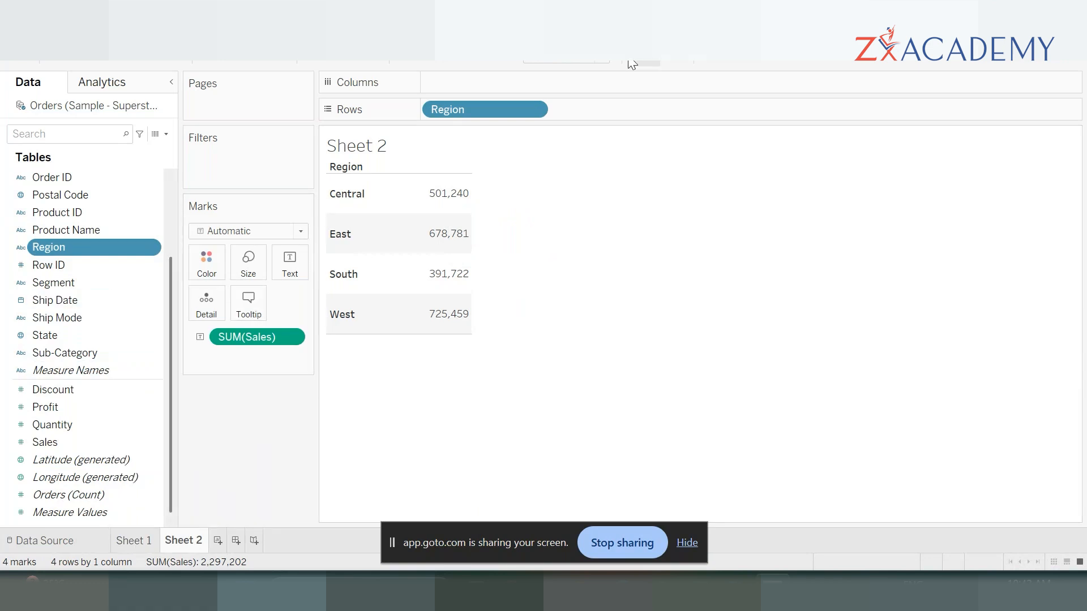
{"action": "left_click", "coordinate": [133, 541]}
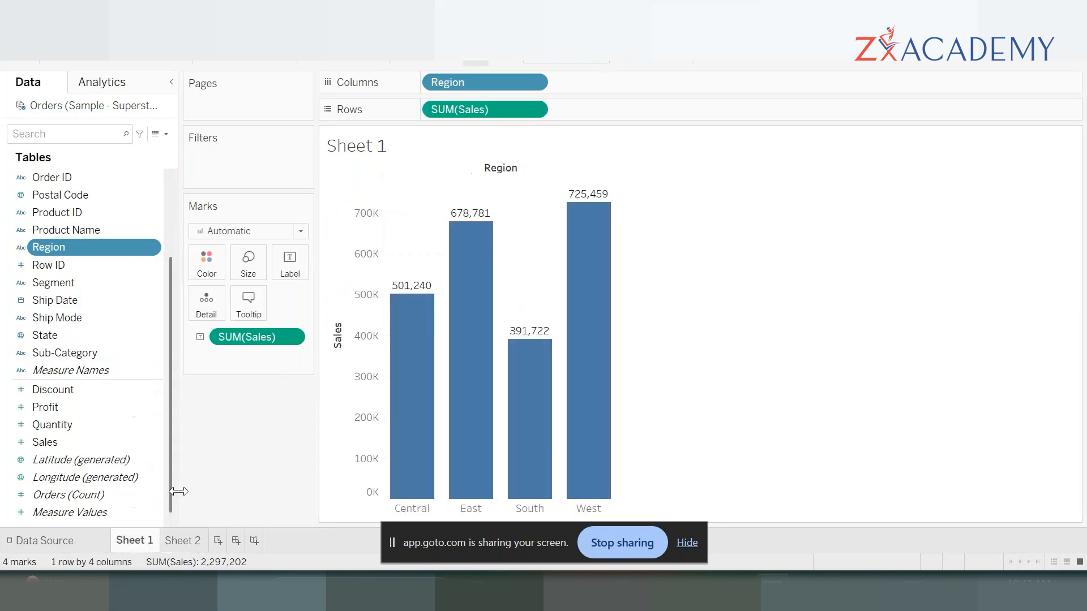
{"action": "mouse_move", "coordinate": [425, 335]}
{"action": "left_click", "coordinate": [176, 541]}
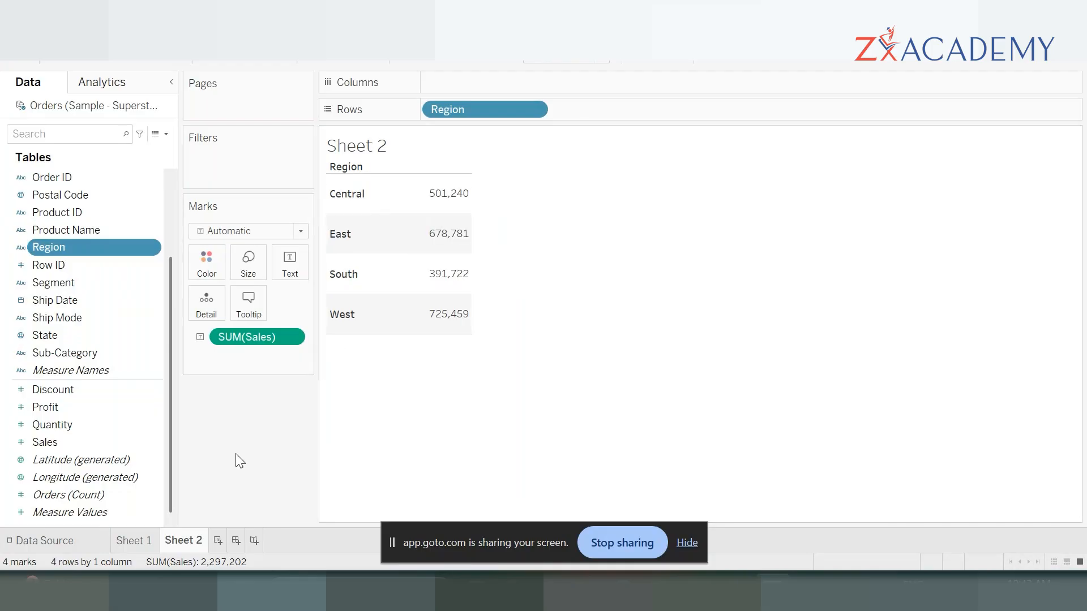
{"action": "left_click", "coordinate": [131, 541]}
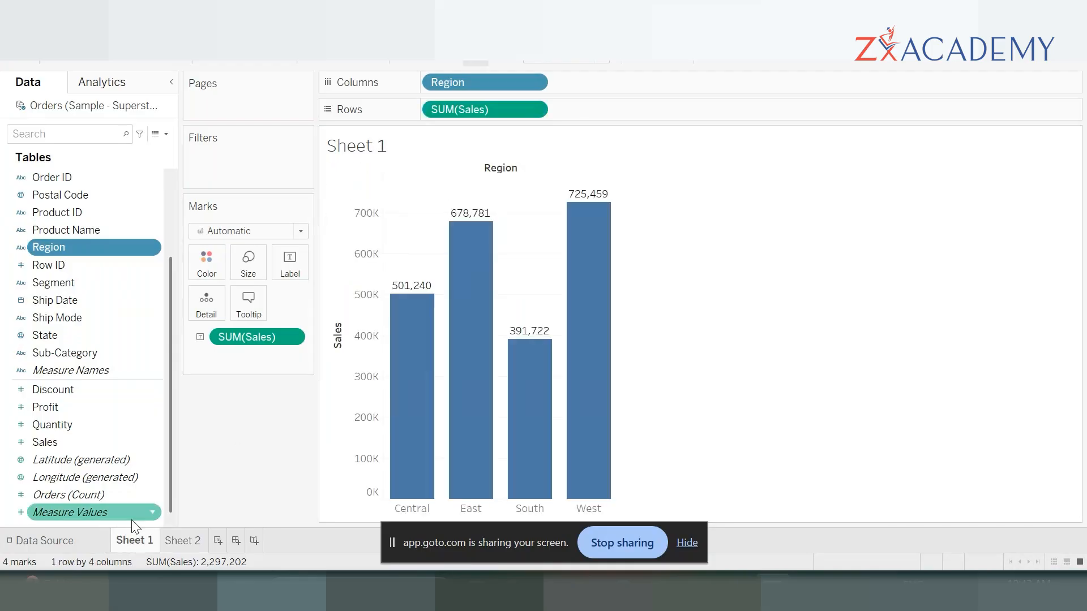
{"action": "left_click", "coordinate": [185, 541]}
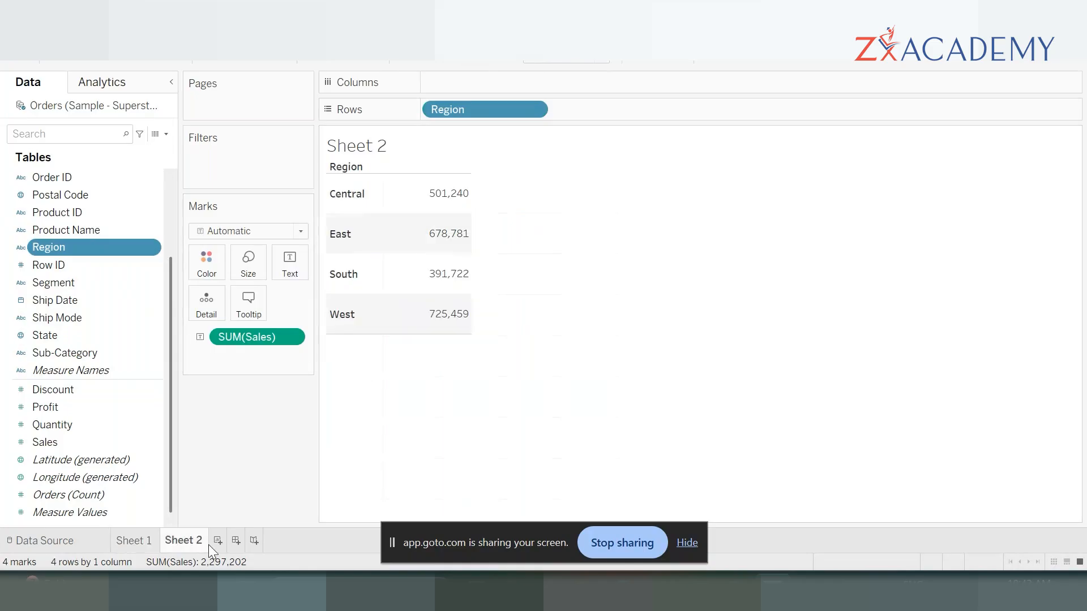
- Create a third worksheet with a text table of SUM(Sales) by Category, placing Category on Rows
{"action": "left_click", "coordinate": [218, 540]}
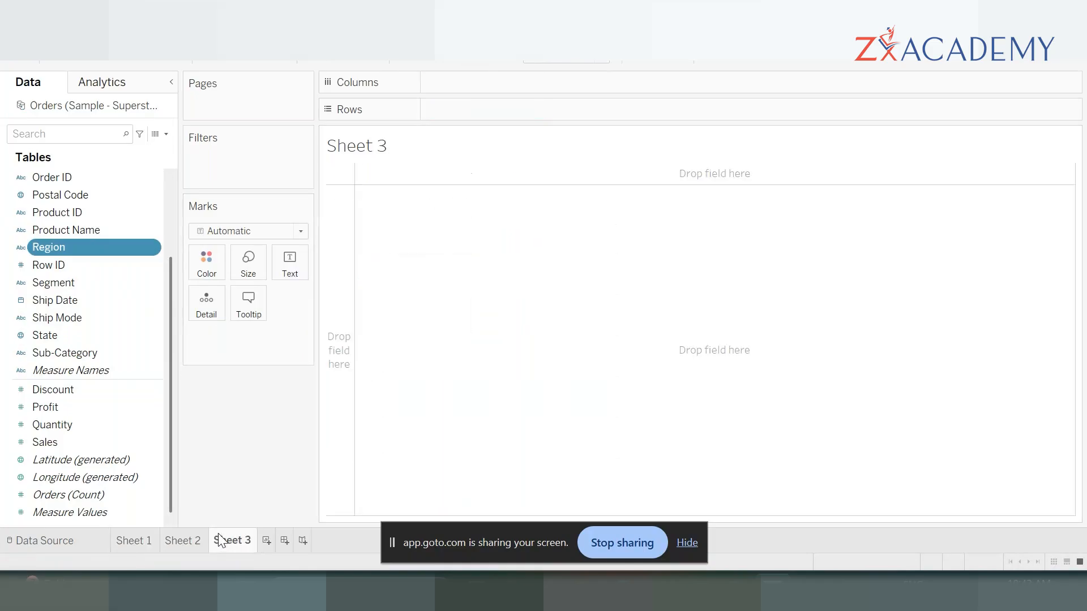
{"action": "mouse_move", "coordinate": [219, 540]}
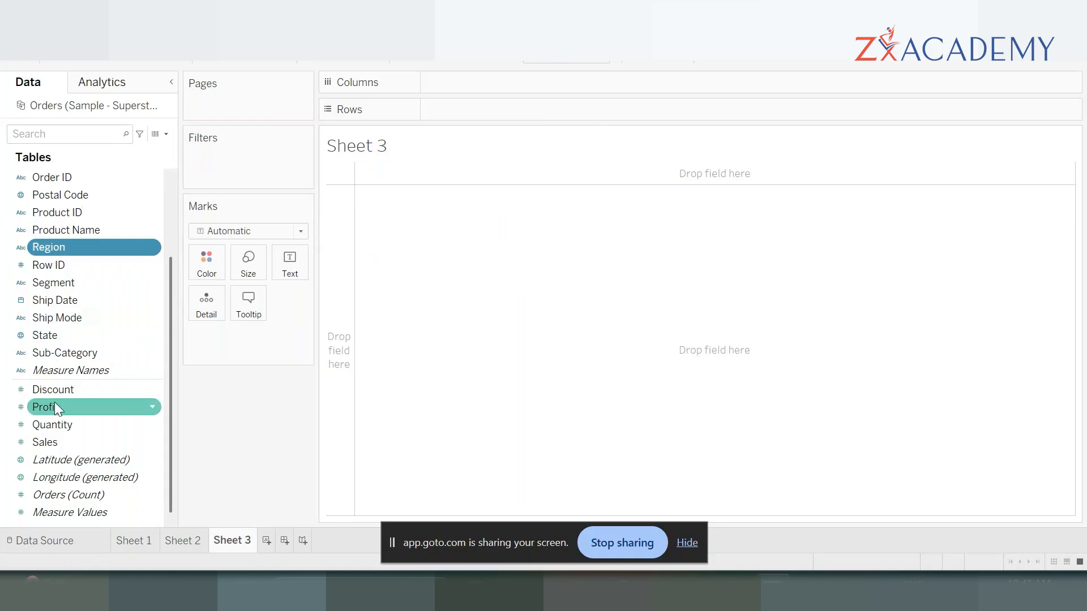
{"action": "scroll", "coordinate": [54, 402], "scroll_direction": "up", "scroll_amount": 3}
{"action": "double_click", "coordinate": [84, 172]}
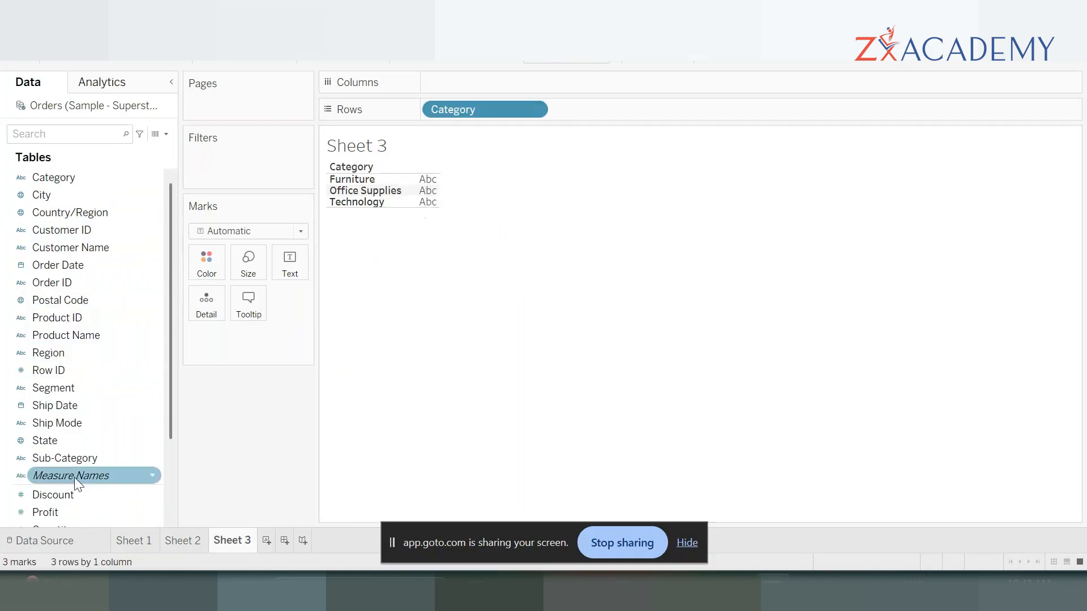
{"action": "scroll", "coordinate": [58, 479], "scroll_direction": "down", "scroll_amount": 1}
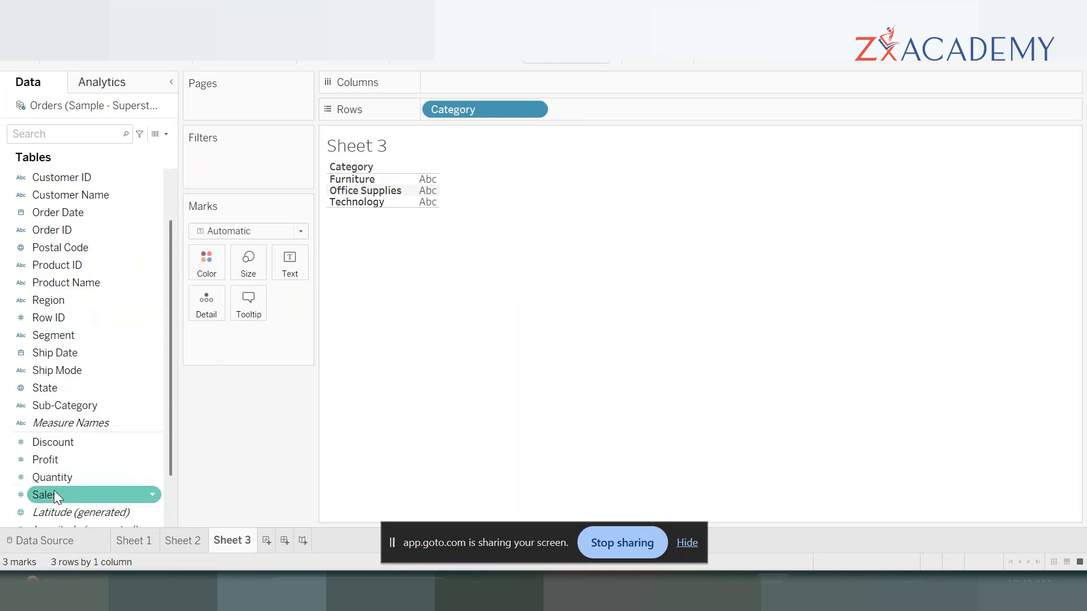
{"action": "double_click", "coordinate": [56, 494]}
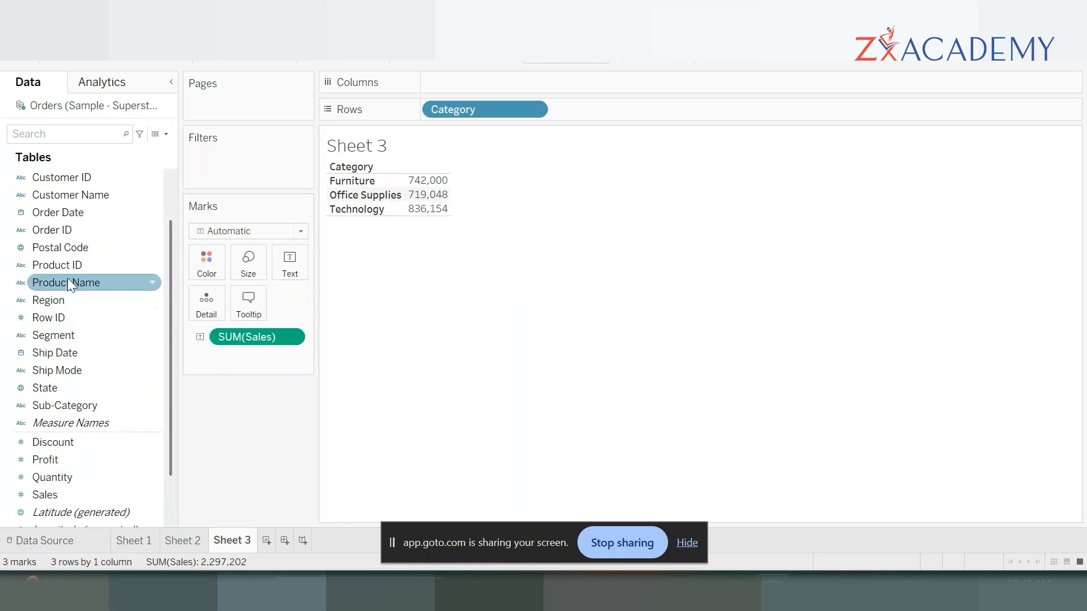
{"action": "mouse_move", "coordinate": [431, 198]}
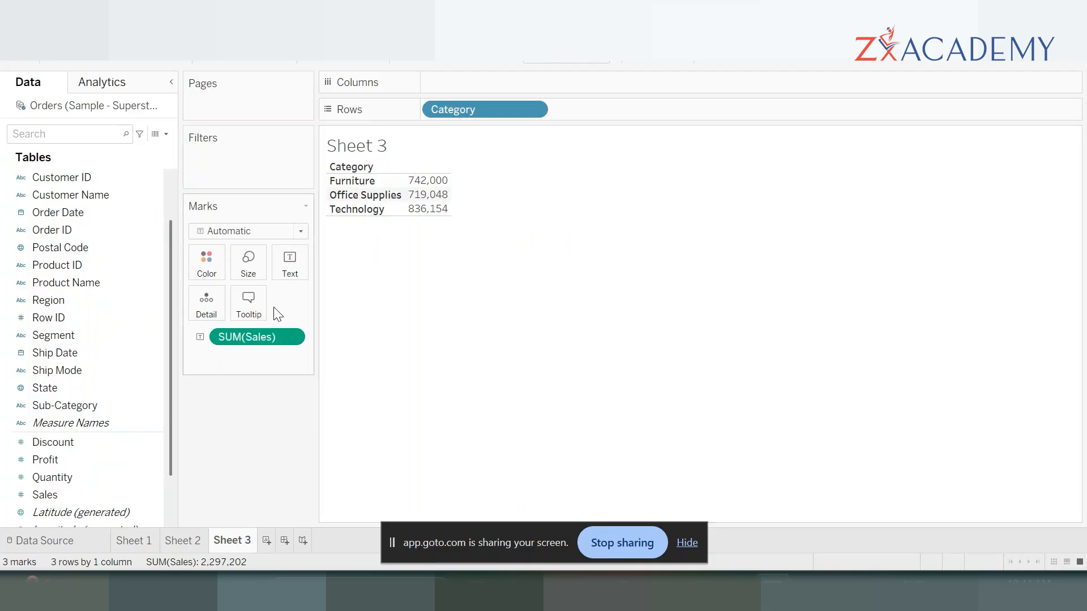
- Turn the category table into a horizontal bar chart, swap it to vertical with Category on Columns, and inspect the bars
{"action": "left_click_drag", "start_coordinate": [238, 338], "coordinate": [461, 83]}
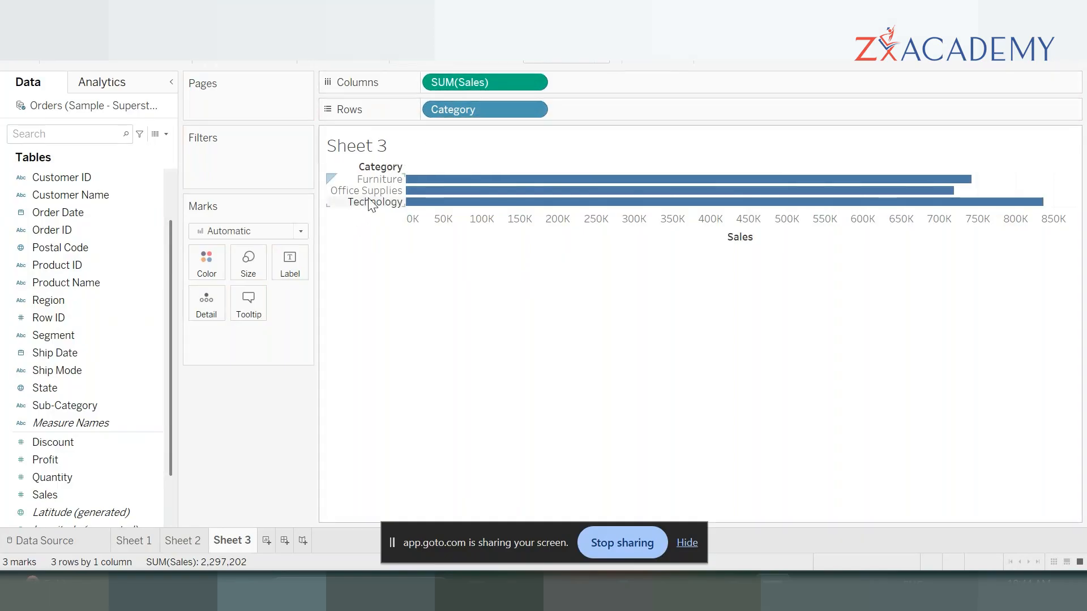
{"action": "mouse_move", "coordinate": [461, 184]}
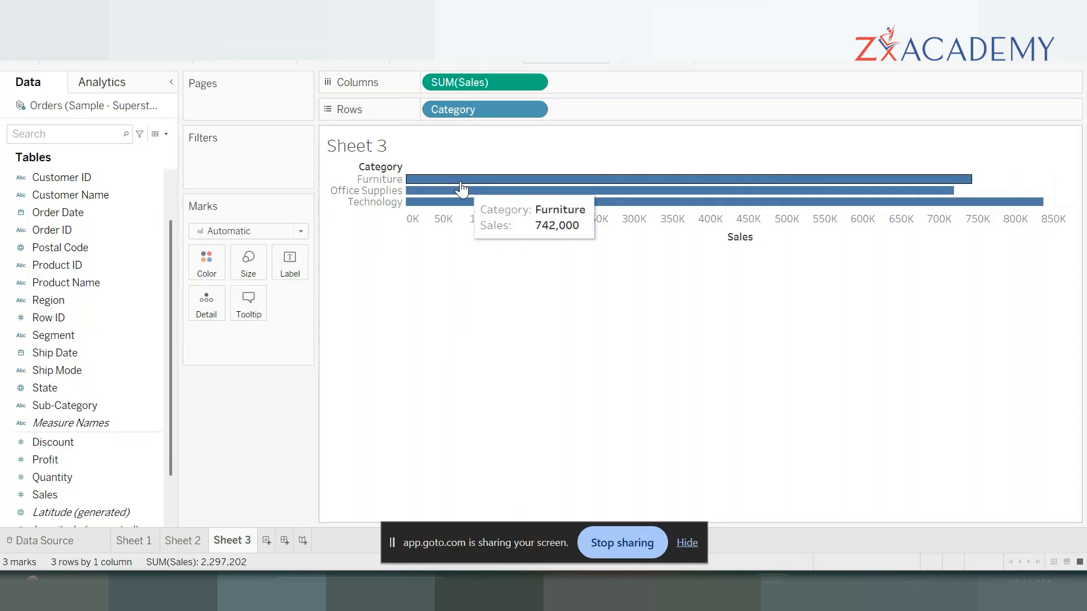
{"action": "left_click_drag", "start_coordinate": [480, 81], "coordinate": [621, 112]}
{"action": "left_click_drag", "start_coordinate": [492, 114], "coordinate": [484, 93]}
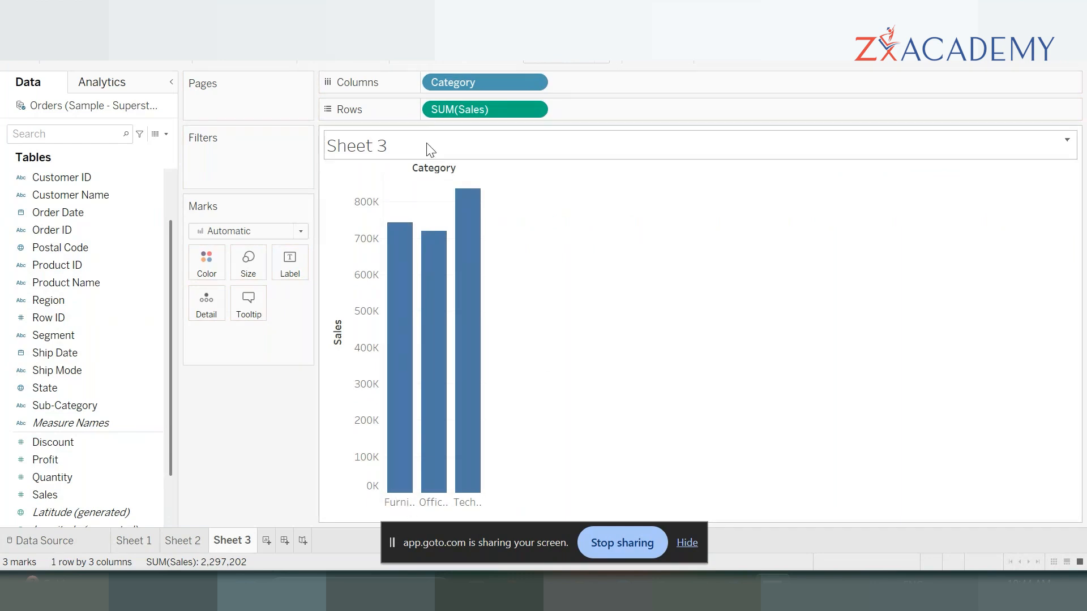
{"action": "mouse_move", "coordinate": [426, 466]}
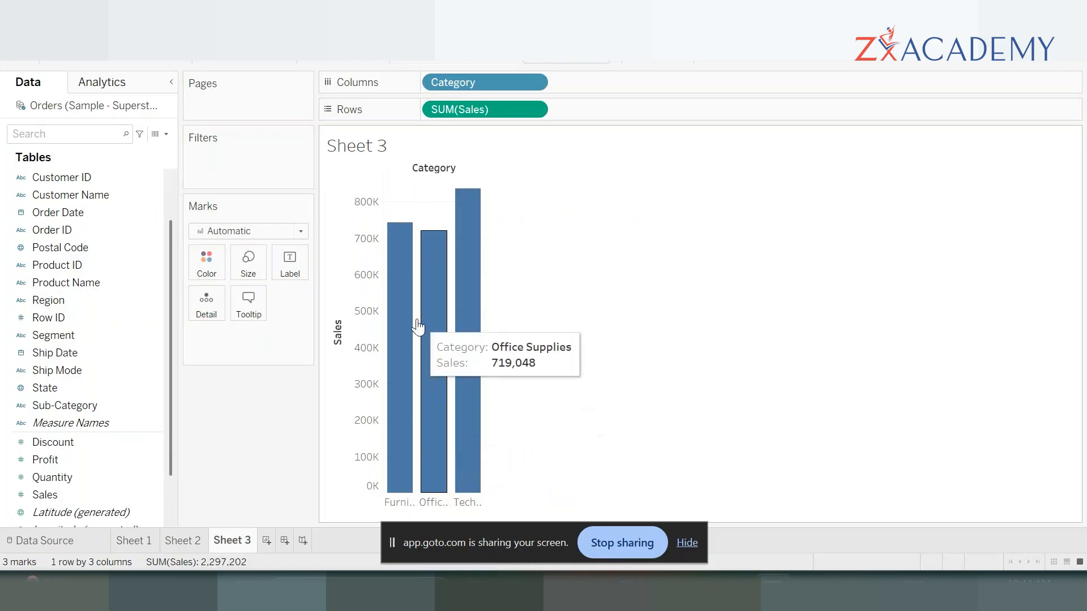
{"action": "mouse_move", "coordinate": [461, 437]}
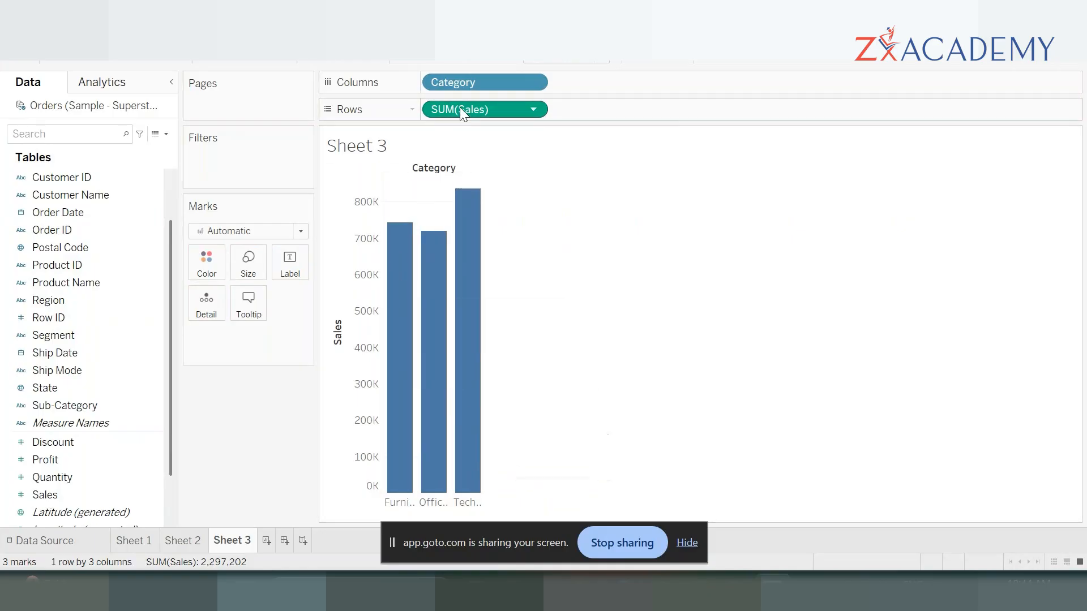
- Change the category chart back to a text table with Category on Rows and SUM(Sales) as the text mark
{"action": "mouse_move", "coordinate": [460, 107]}
{"action": "left_mouse_down"}
{"action": "mouse_move", "coordinate": [311, 328]}
{"action": "mouse_move", "coordinate": [219, 338]}
{"action": "left_mouse_up"}
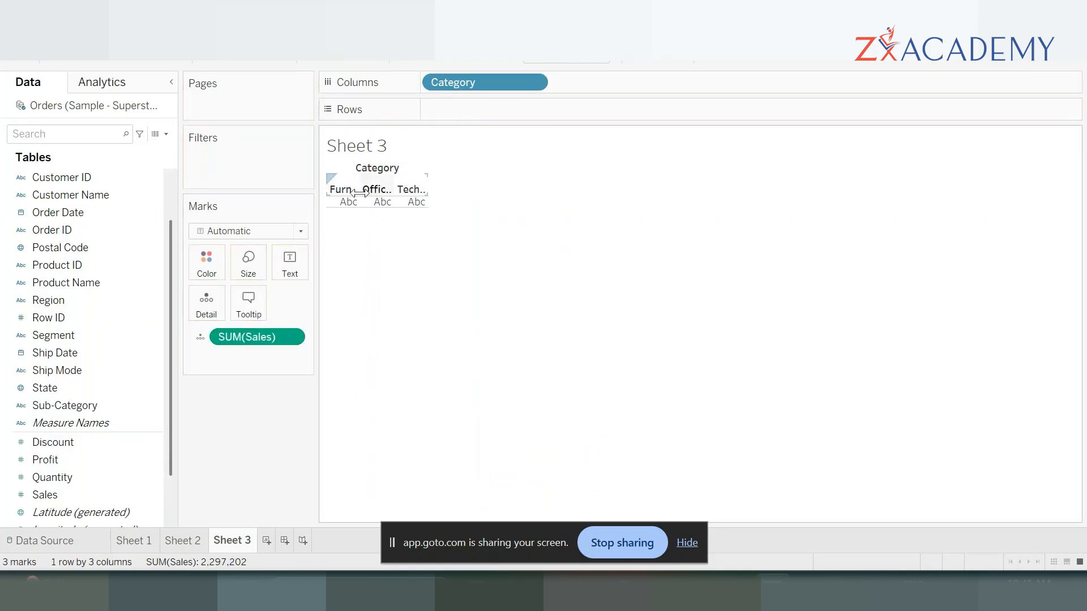
{"action": "left_click_drag", "start_coordinate": [468, 87], "coordinate": [475, 112]}
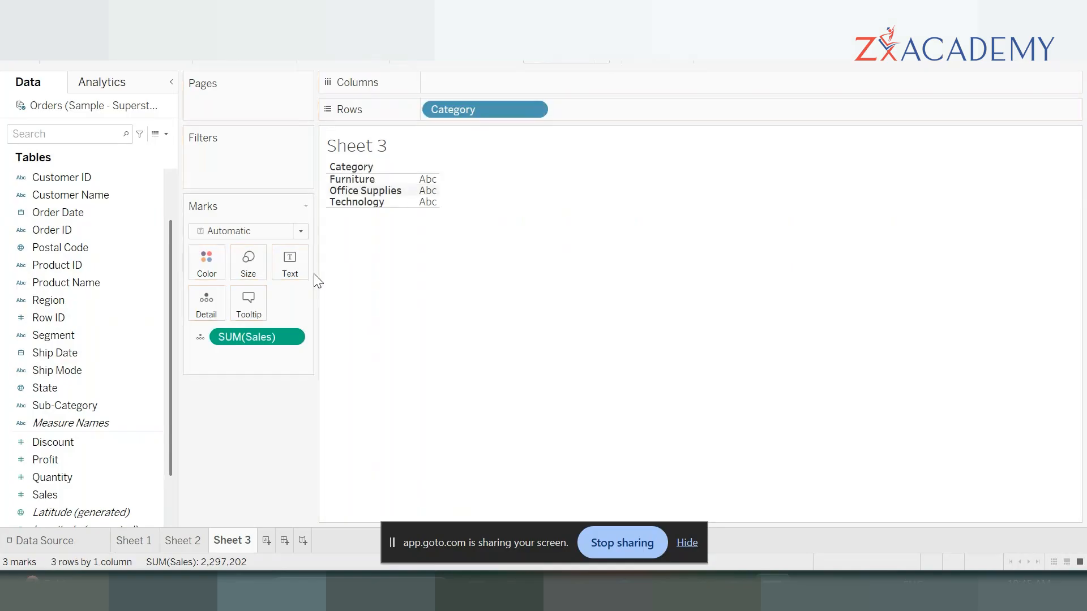
{"action": "left_click_drag", "start_coordinate": [257, 335], "coordinate": [305, 264]}
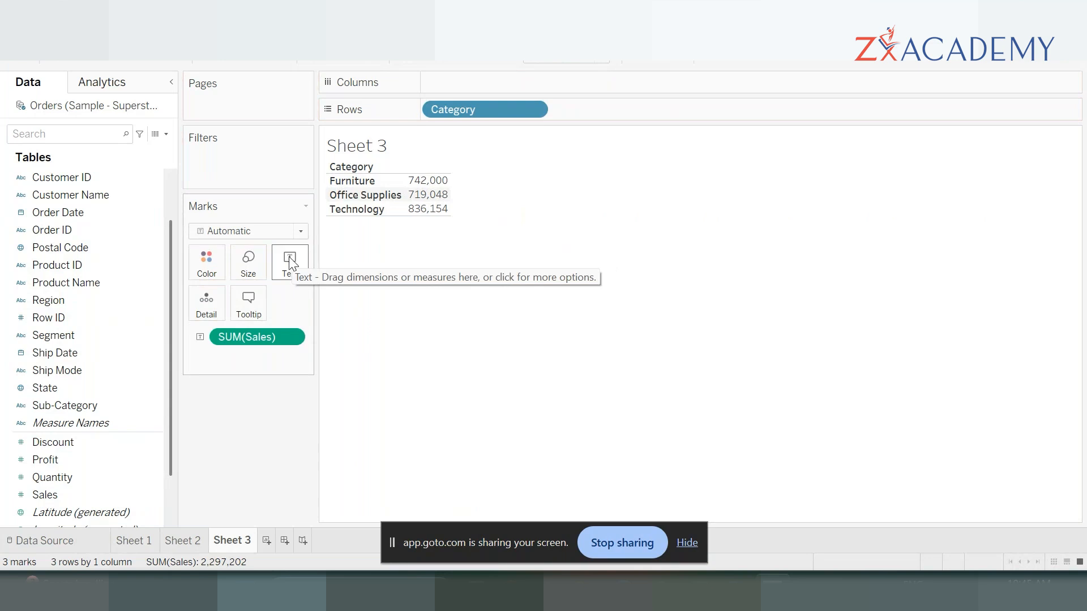
- Convert the category table to a vertical bar chart with Category on Columns and SUM(Sales) on Rows, and widen the chart slightly
{"action": "left_click_drag", "start_coordinate": [249, 338], "coordinate": [477, 82]}
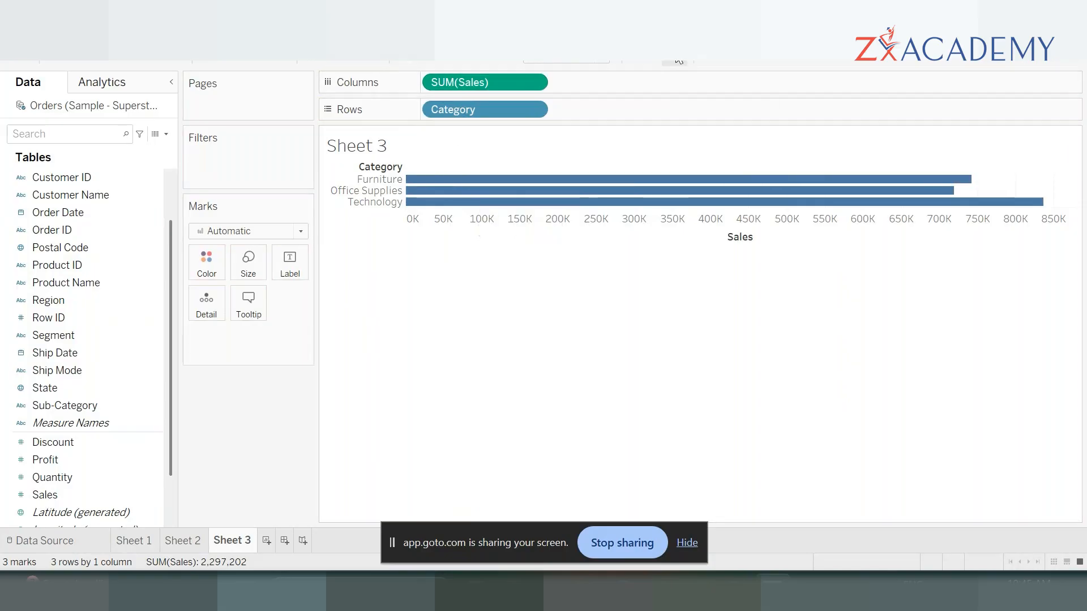
{"action": "left_click", "coordinate": [315, 63]}
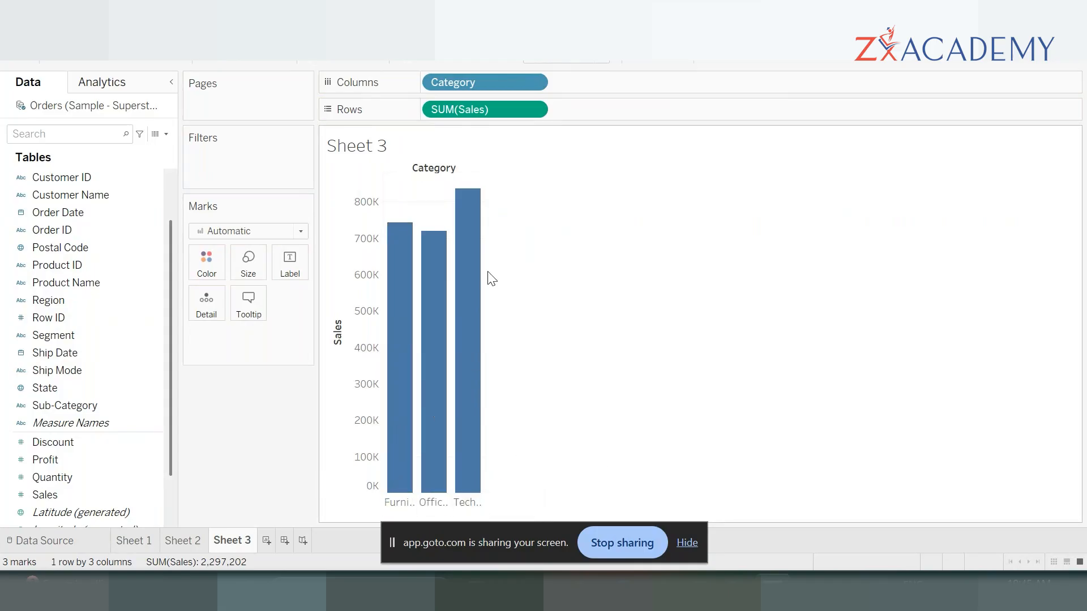
{"action": "left_click_drag", "start_coordinate": [508, 287], "coordinate": [517, 293]}
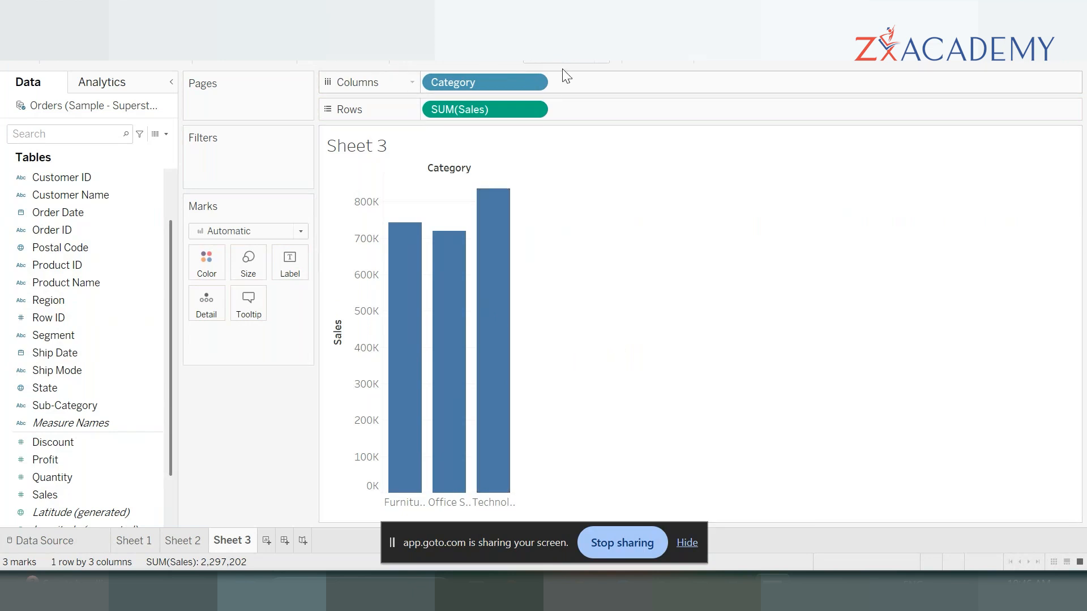
- Convert the category bar chart back to a text table with Category on Rows and SUM(Sales) as the text mark
{"action": "left_click_drag", "start_coordinate": [457, 111], "coordinate": [296, 256]}
{"action": "left_click_drag", "start_coordinate": [479, 85], "coordinate": [482, 111]}
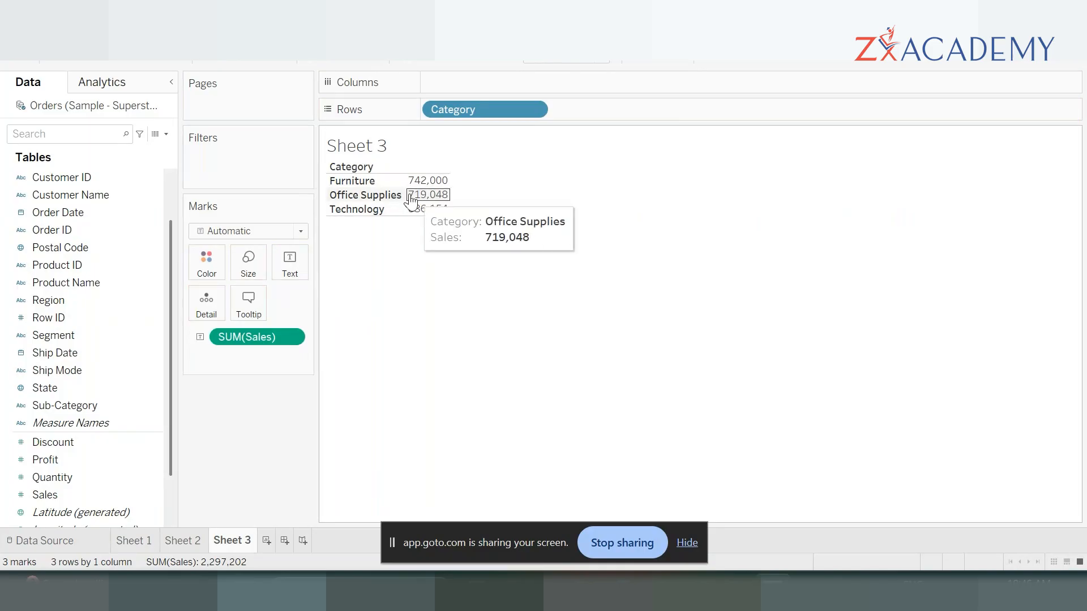
{"action": "mouse_move", "coordinate": [434, 215]}
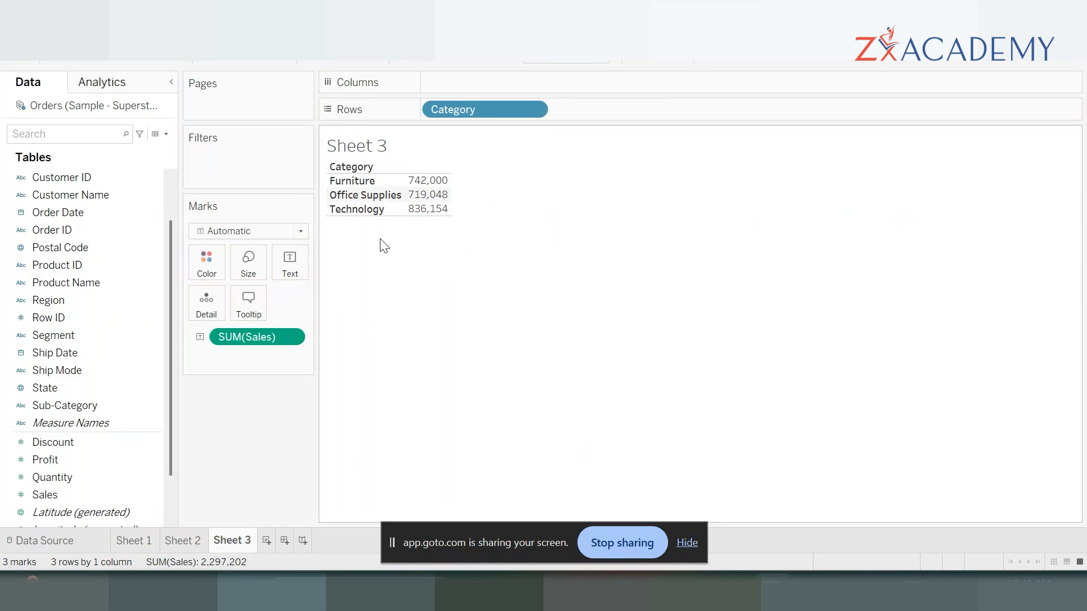
{"action": "mouse_move", "coordinate": [430, 183]}
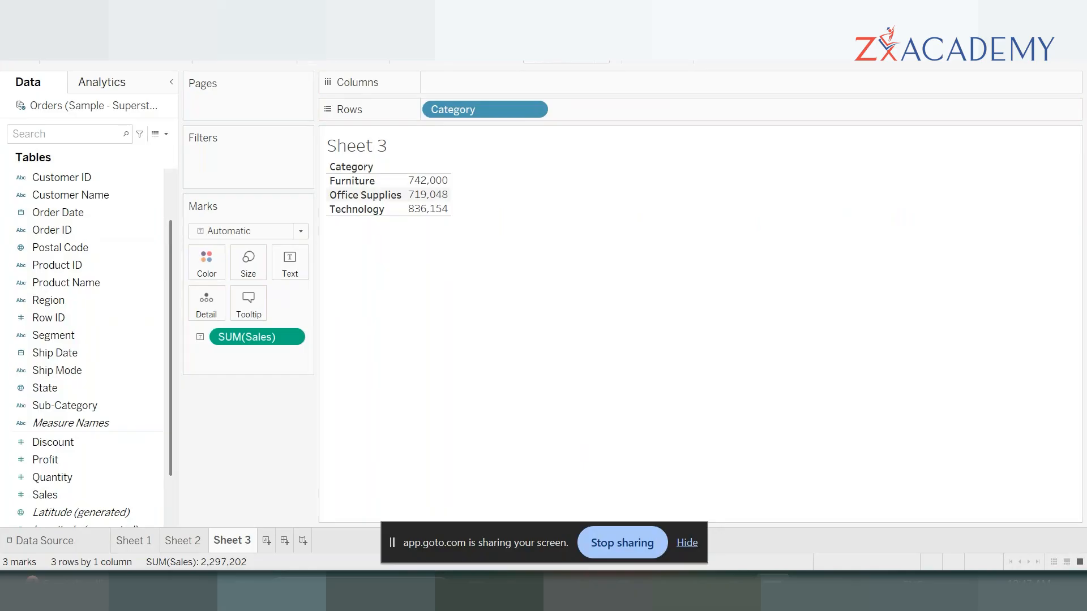
{"action": "left_click", "coordinate": [224, 29]}
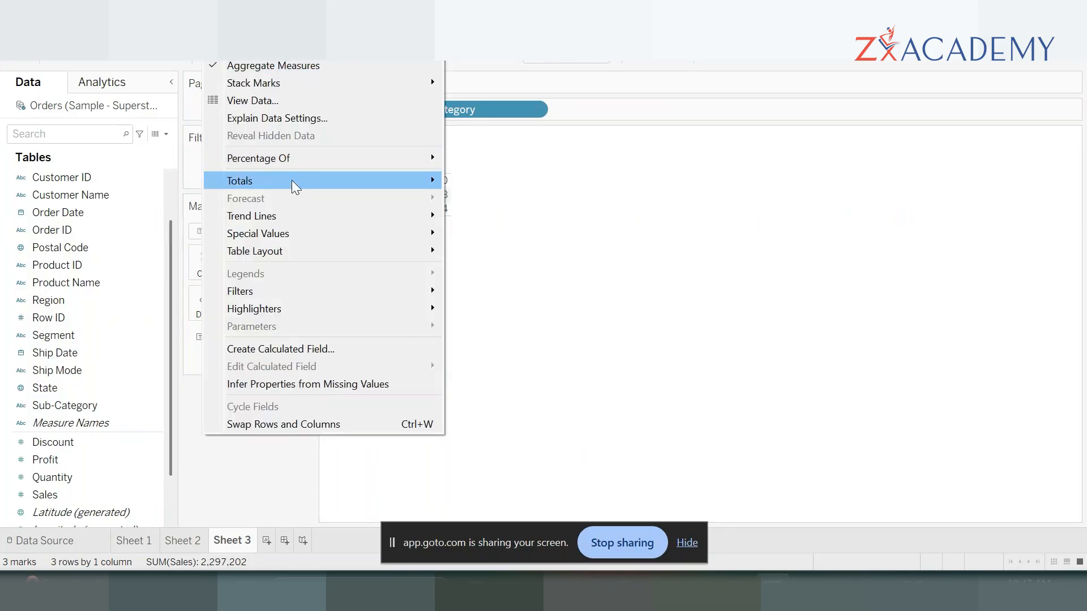
{"action": "mouse_move", "coordinate": [295, 187]}
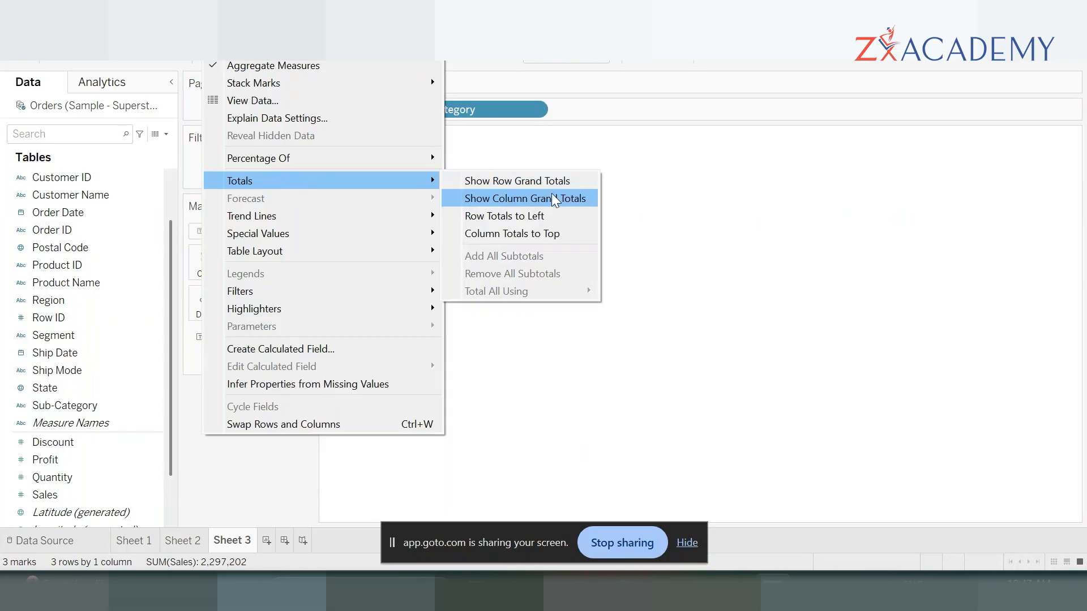
{"action": "left_click", "coordinate": [697, 219]}
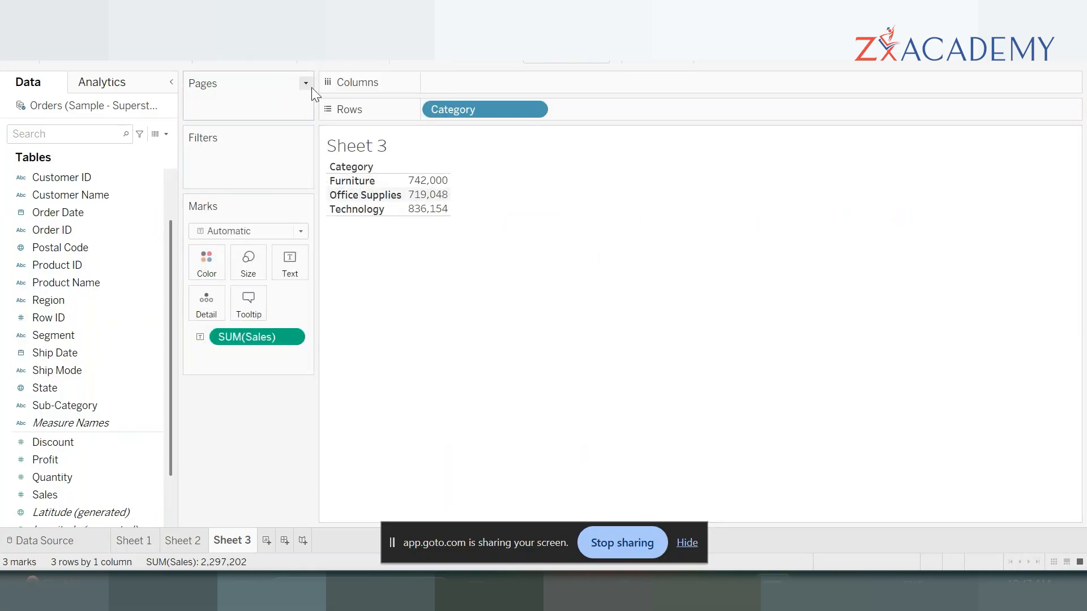
- Try showing column grand totals on the category sales table, and undo the addition
{"action": "left_click", "coordinate": [223, 30]}
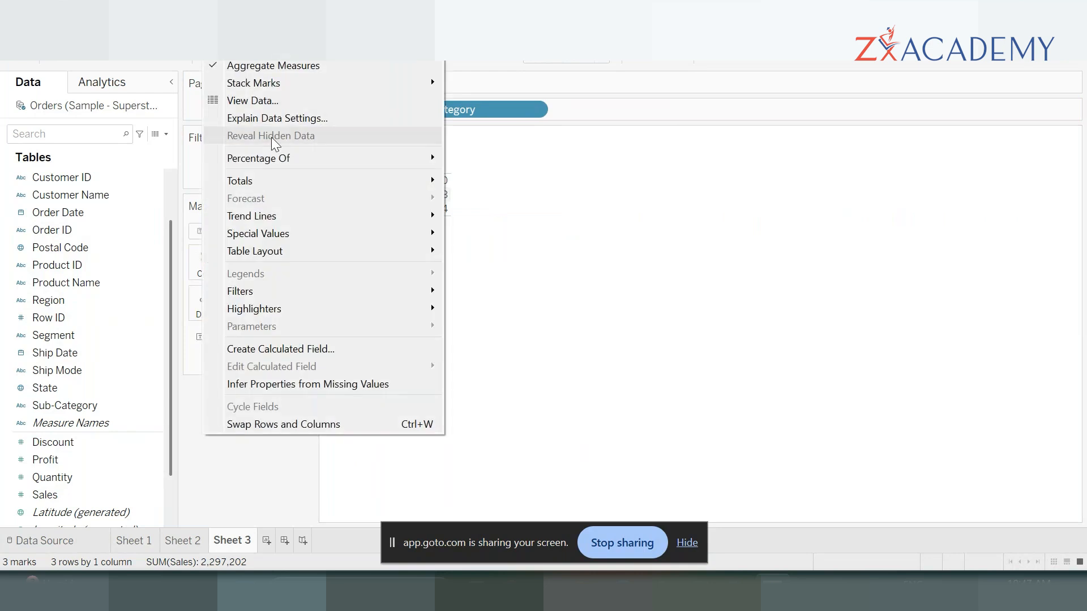
{"action": "mouse_move", "coordinate": [344, 177]}
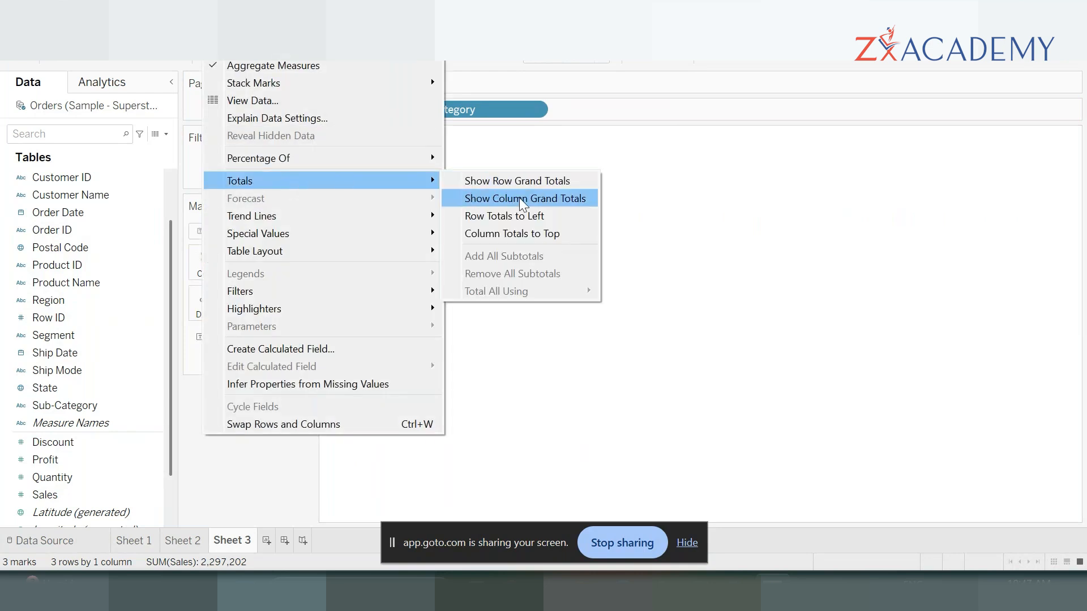
{"action": "left_click", "coordinate": [555, 202]}
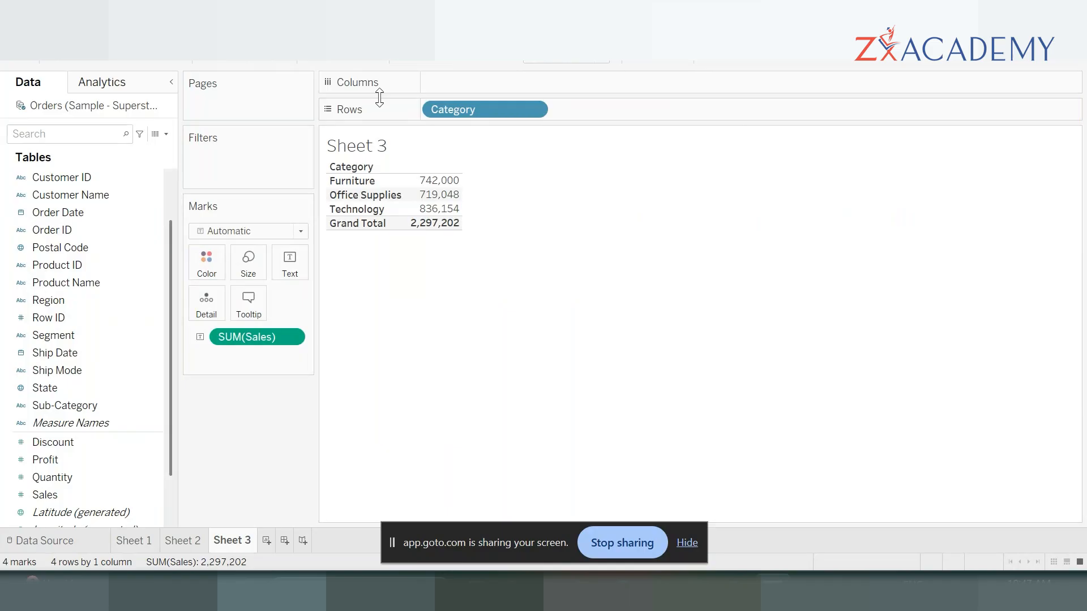
{"action": "key", "text": "ctrl+z"}
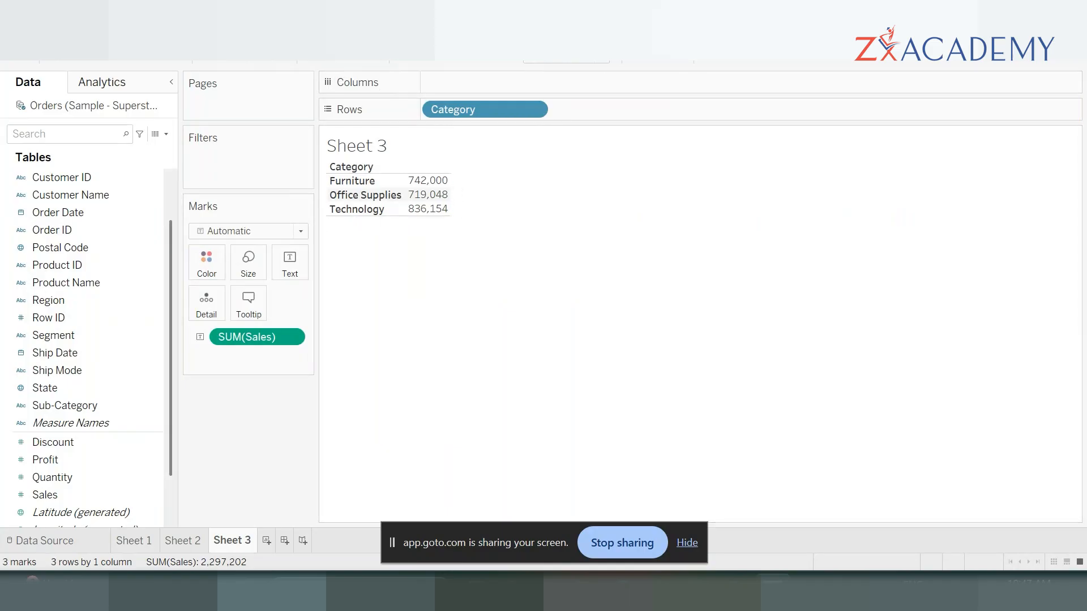
- Show column grand totals on the text table of sales by category
{"action": "left_click", "coordinate": [224, 31]}
{"action": "mouse_move", "coordinate": [261, 185]}
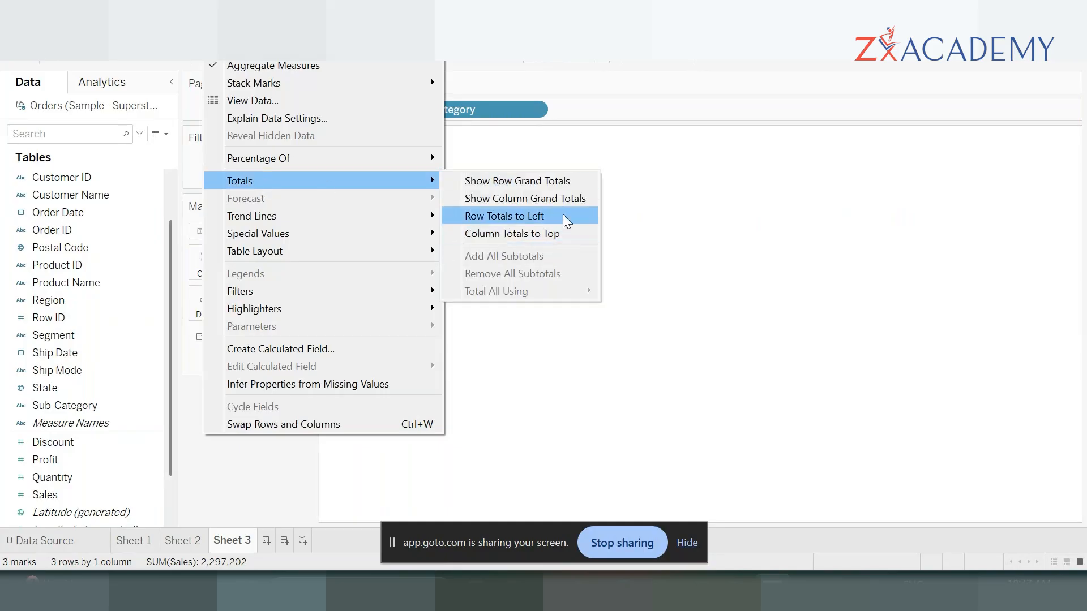
{"action": "left_click", "coordinate": [570, 198]}
{"action": "mouse_move", "coordinate": [439, 218]}
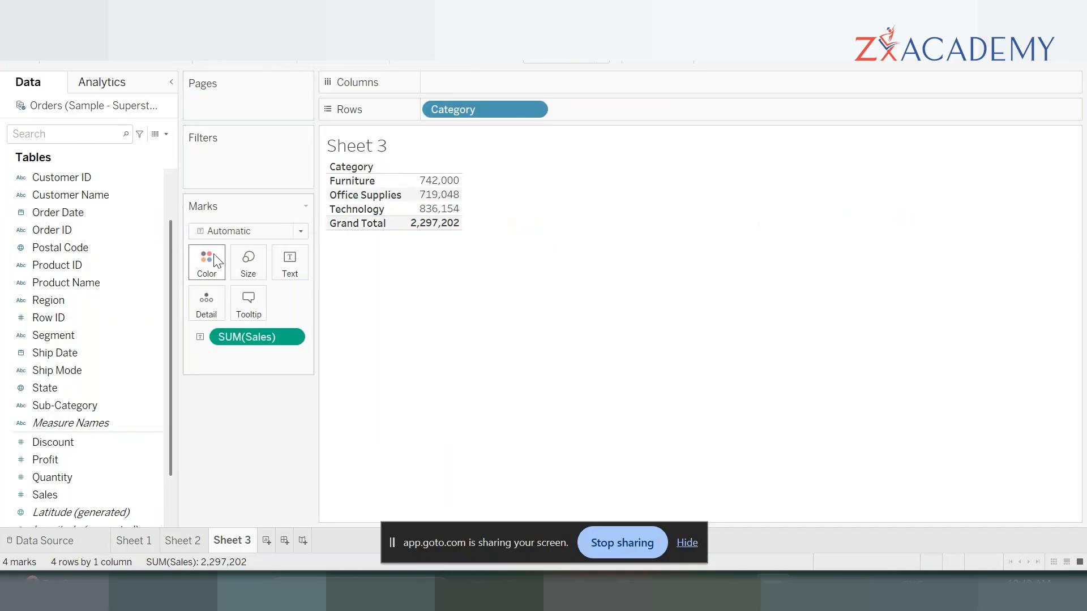
- Add Sub-Category to Rows after Category to break down each category's sales by sub-category
{"action": "double_click", "coordinate": [86, 406]}
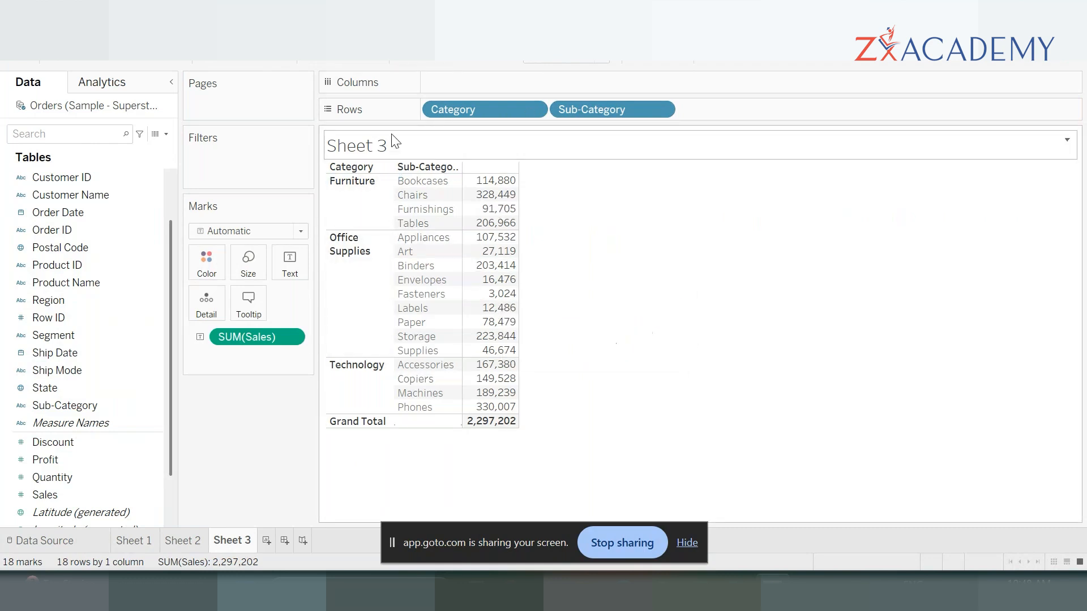
{"action": "left_click_drag", "start_coordinate": [638, 122], "coordinate": [480, 89]}
{"action": "left_click_drag", "start_coordinate": [628, 106], "coordinate": [275, 430]}
{"action": "double_click", "coordinate": [56, 406]}
{"action": "mouse_move", "coordinate": [486, 186]}
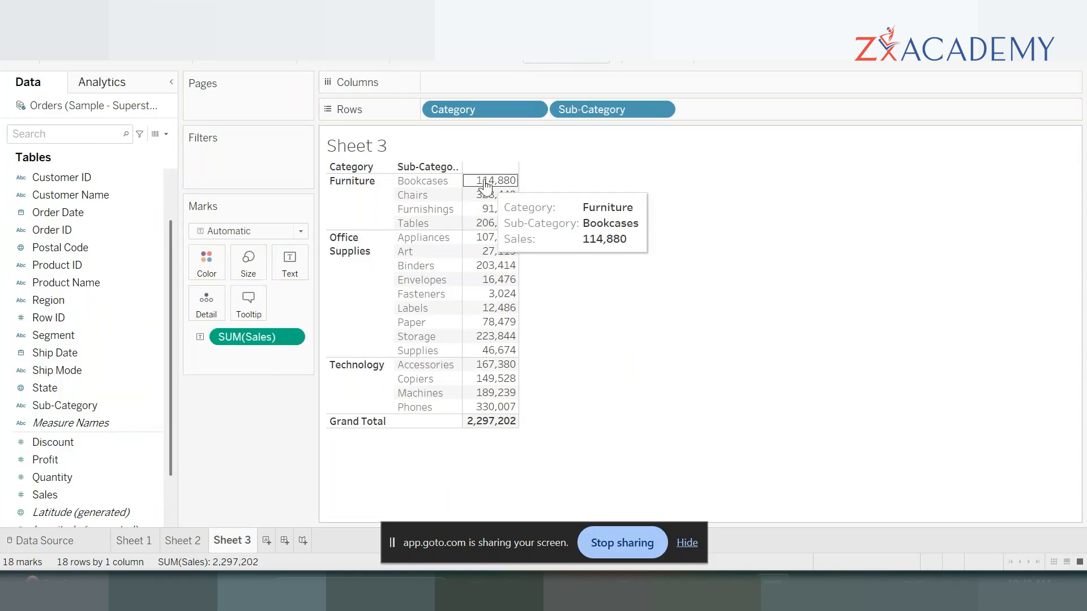
- Examine the sub-category sales of Furniture, Office Supplies and Technology by highlighting each category in turn, and check the Grand Total row
{"action": "left_click", "coordinate": [351, 210]}
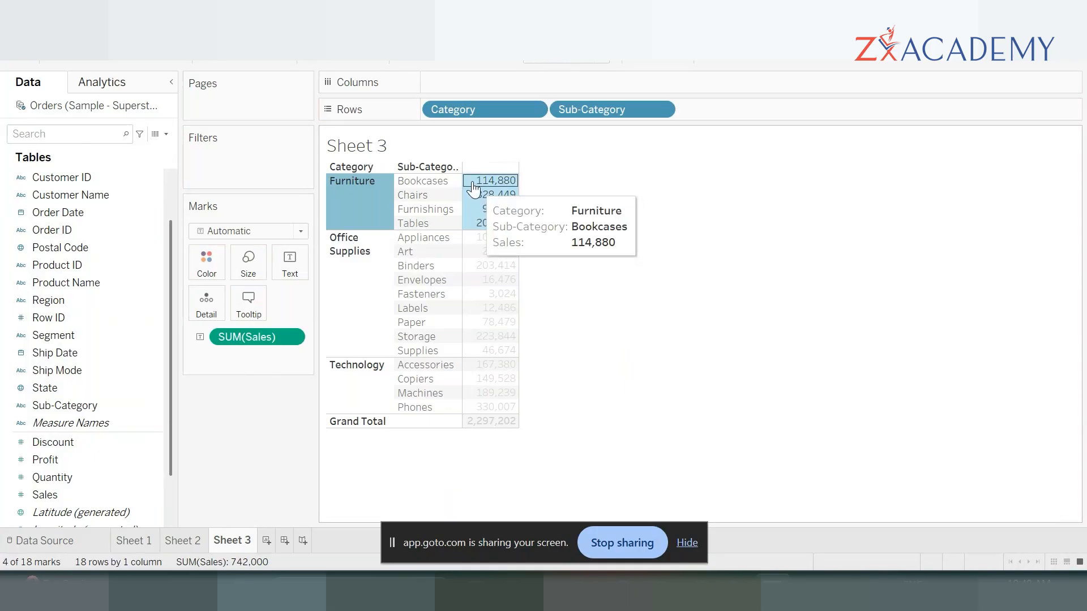
{"action": "left_click", "coordinate": [381, 273]}
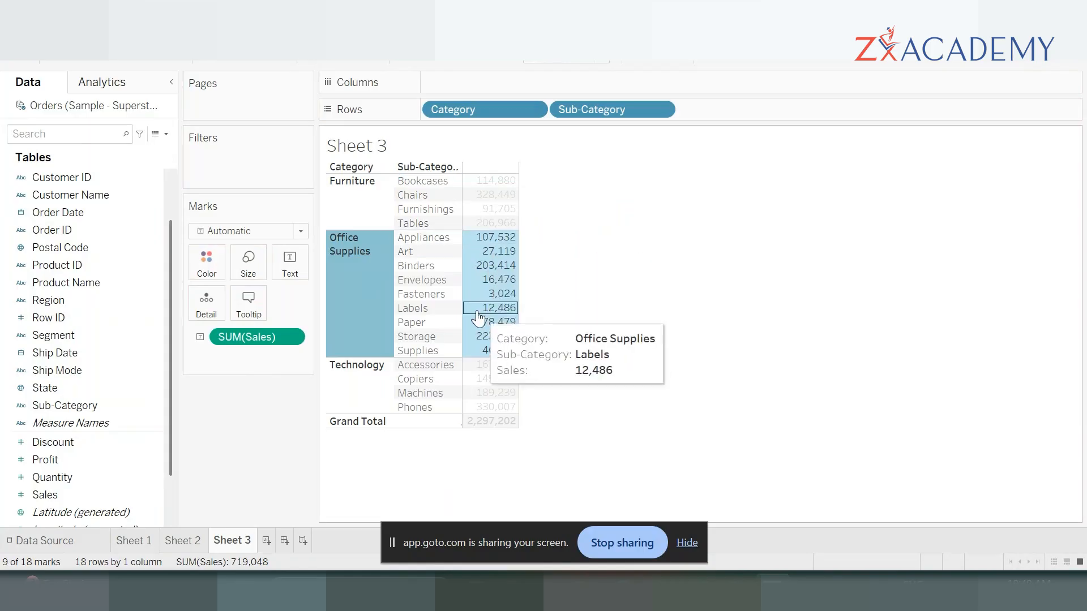
{"action": "left_click", "coordinate": [358, 374]}
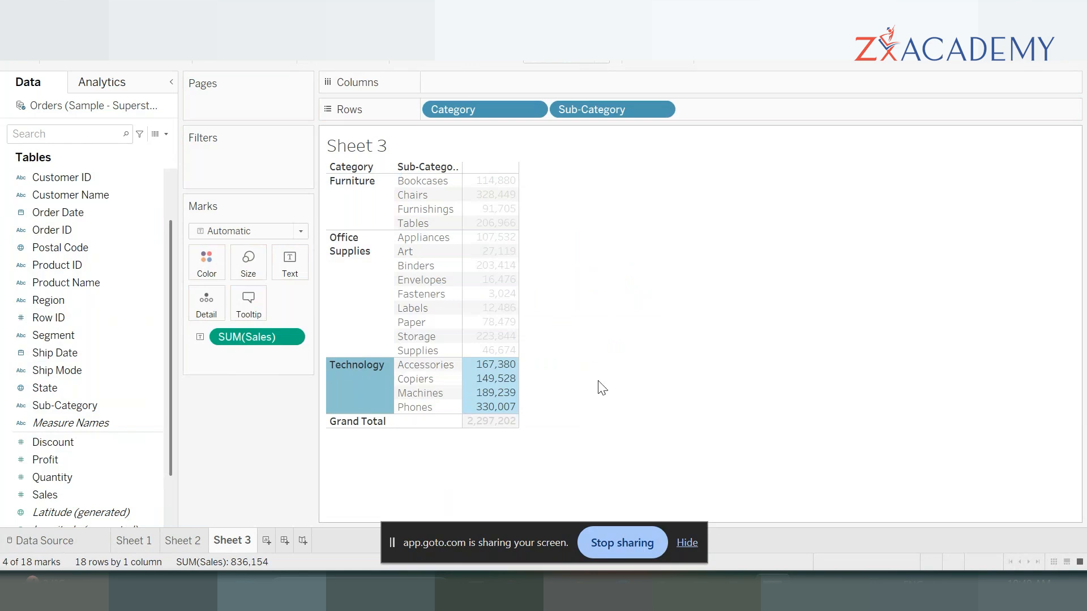
{"action": "mouse_move", "coordinate": [512, 395]}
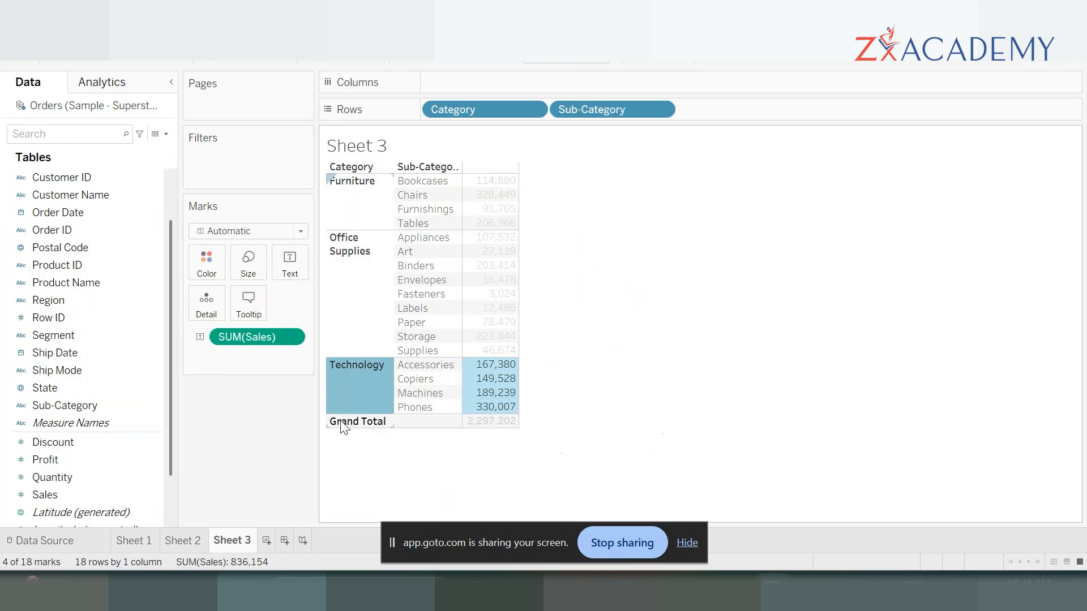
{"action": "mouse_move", "coordinate": [469, 379]}
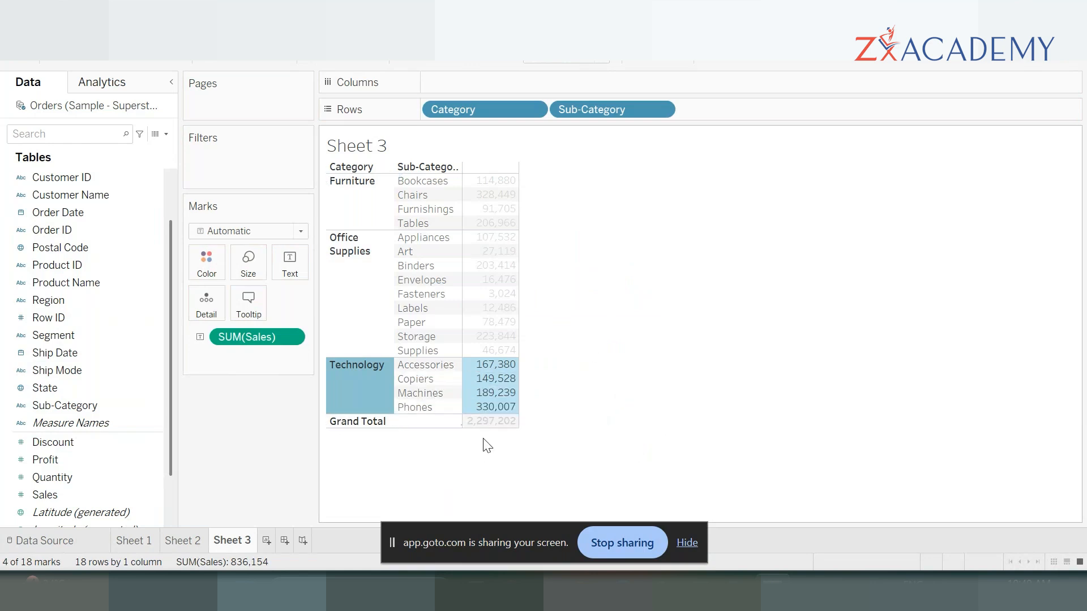
{"action": "left_click", "coordinate": [500, 422]}
{"action": "left_click", "coordinate": [791, 353]}
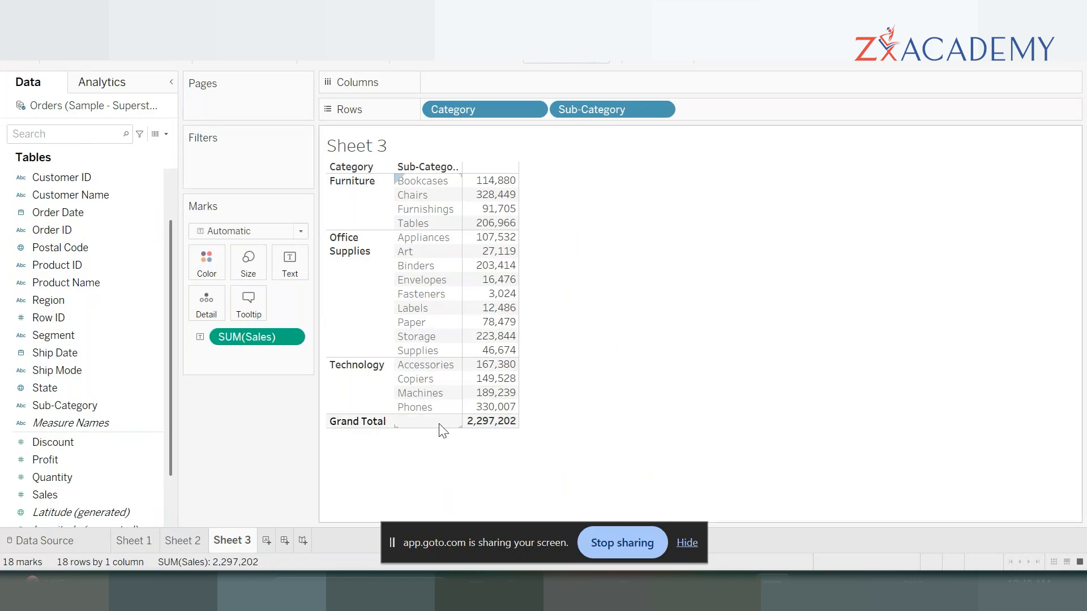
{"action": "left_click", "coordinate": [357, 195]}
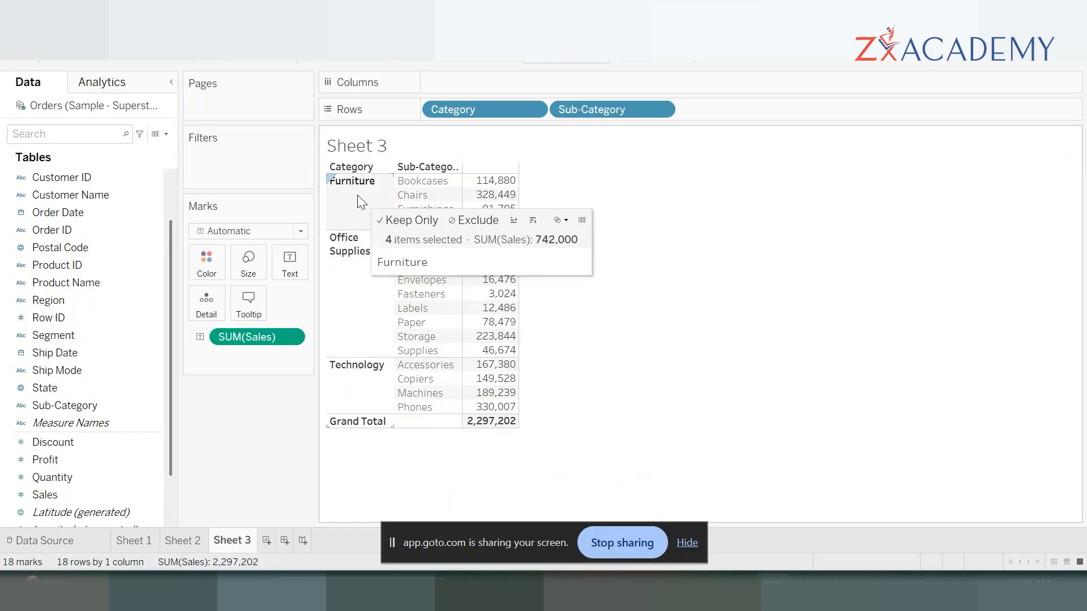
{"action": "left_click", "coordinate": [345, 278]}
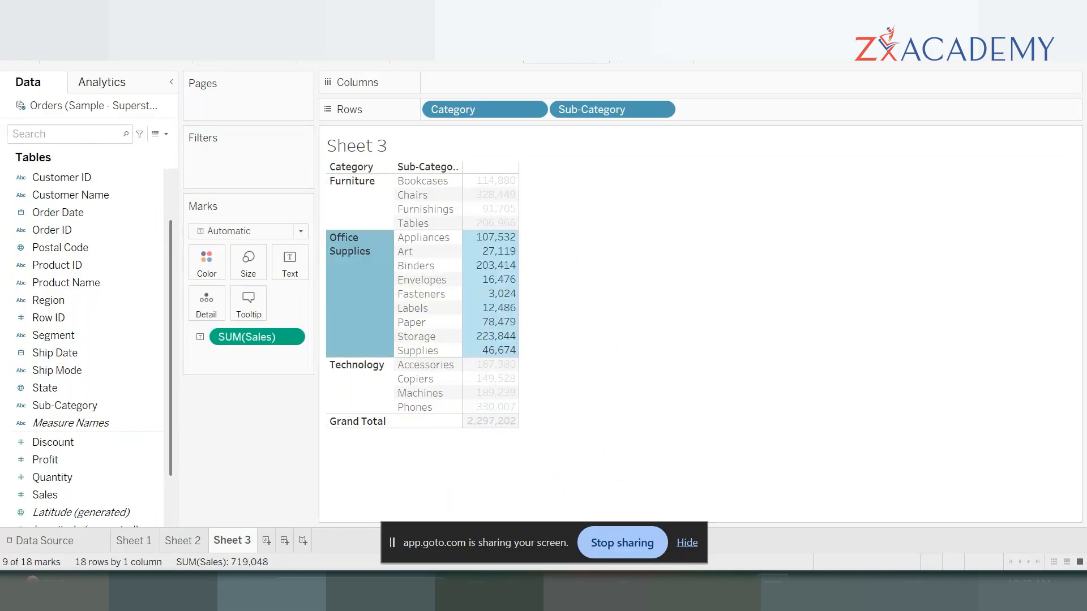
- Add all subtotals to the table so each category has its own total row, and inspect the grand total
{"action": "left_click", "coordinate": [224, 30]}
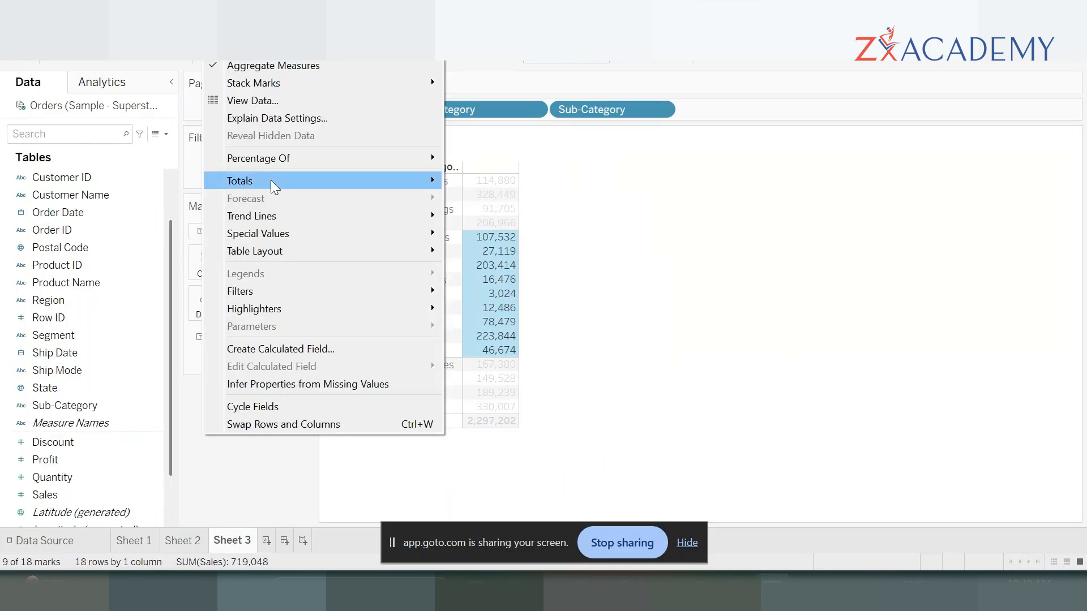
{"action": "mouse_move", "coordinate": [283, 182]}
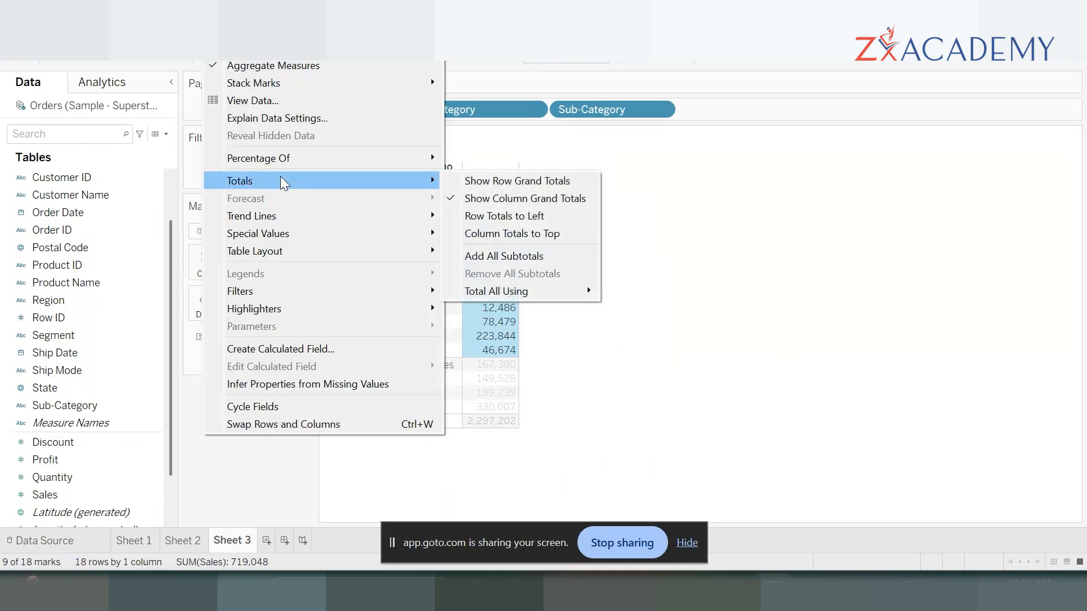
{"action": "left_click", "coordinate": [535, 257]}
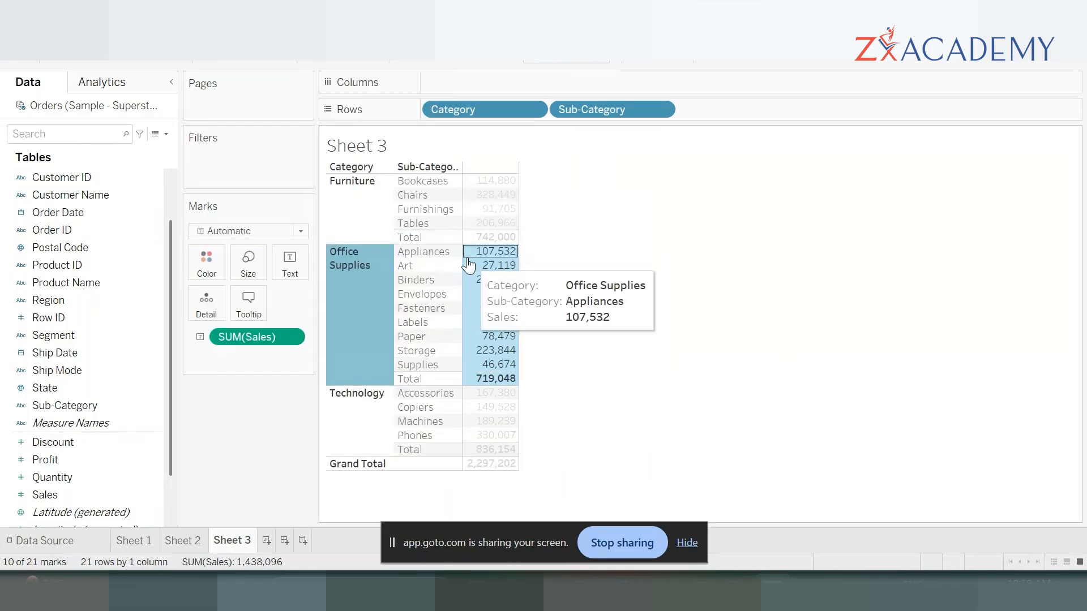
{"action": "mouse_move", "coordinate": [494, 471]}
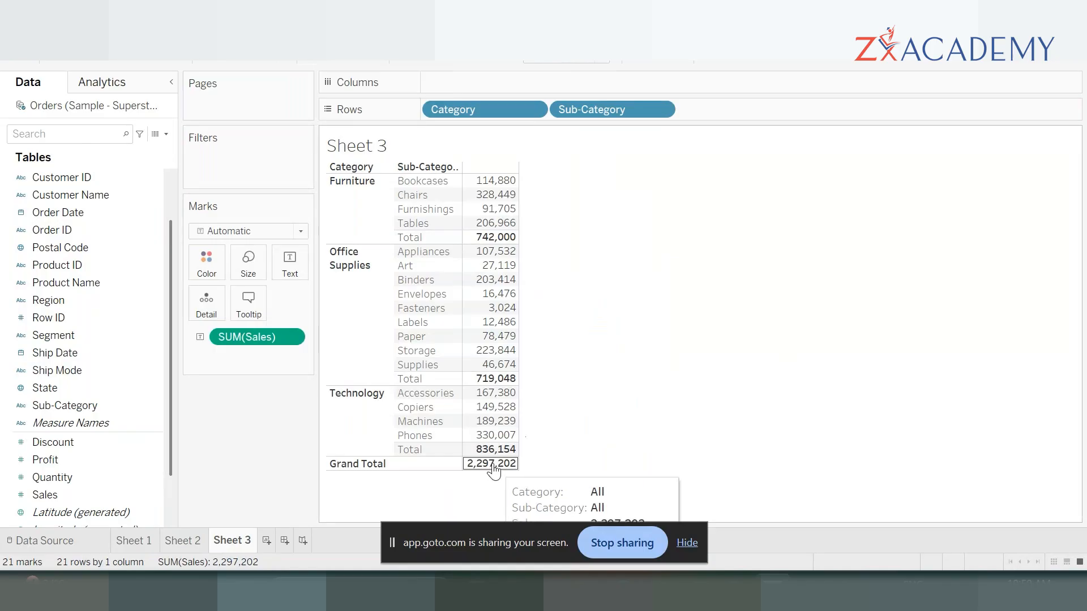
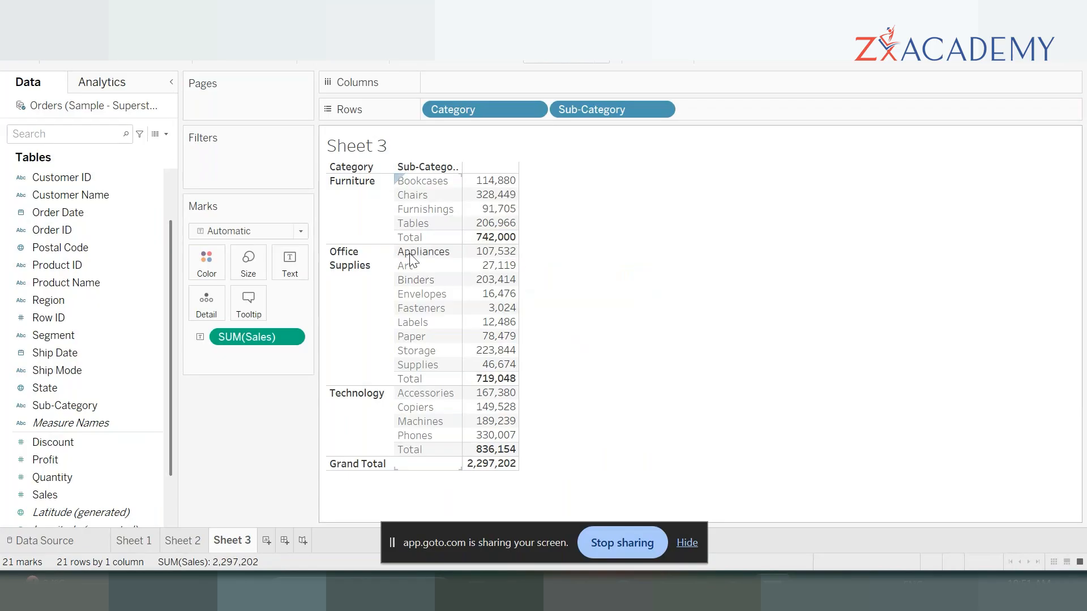
- Add Region to Columns to split the category and sub-category sales by region
{"action": "mouse_move", "coordinate": [485, 204]}
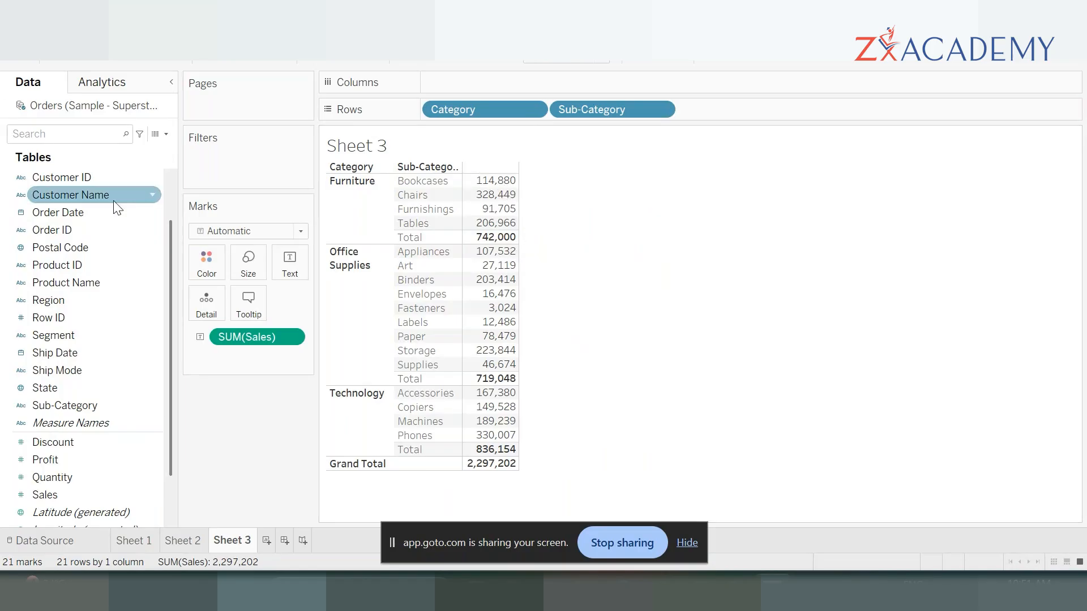
{"action": "double_click", "coordinate": [50, 300]}
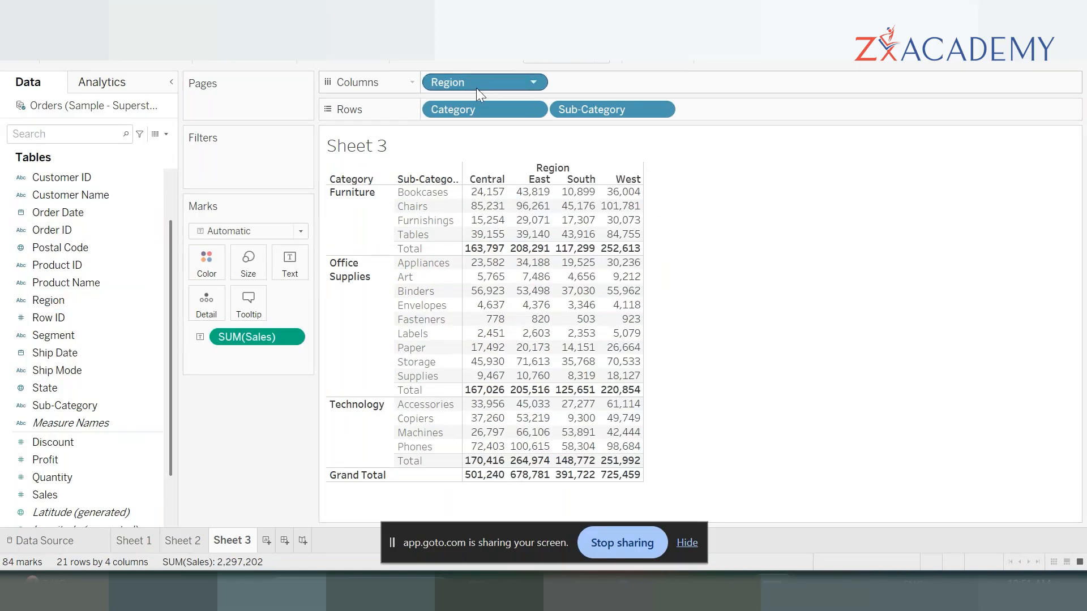
{"action": "mouse_move", "coordinate": [506, 267]}
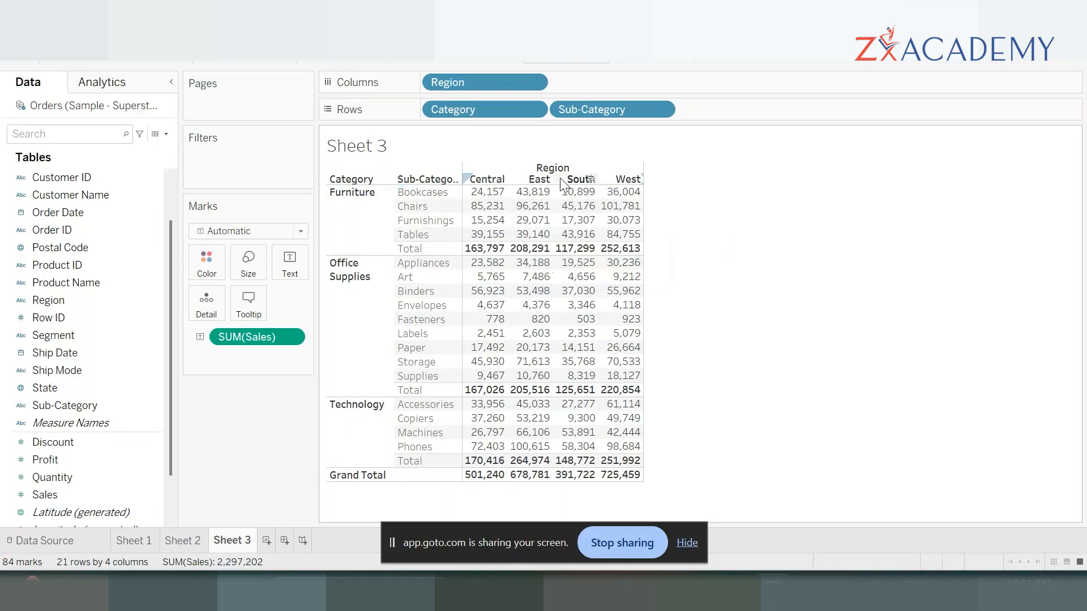
{"action": "mouse_move", "coordinate": [621, 210]}
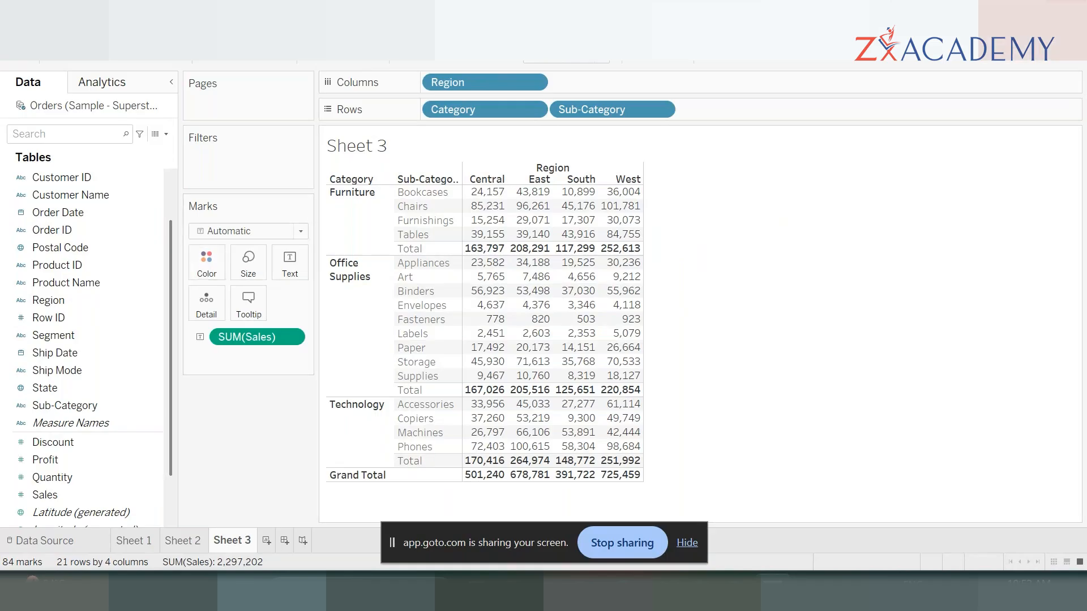
- Show row grand totals on the table and inspect the Furniture total in East and the Furnishings value in Central
{"action": "left_click", "coordinate": [222, 29]}
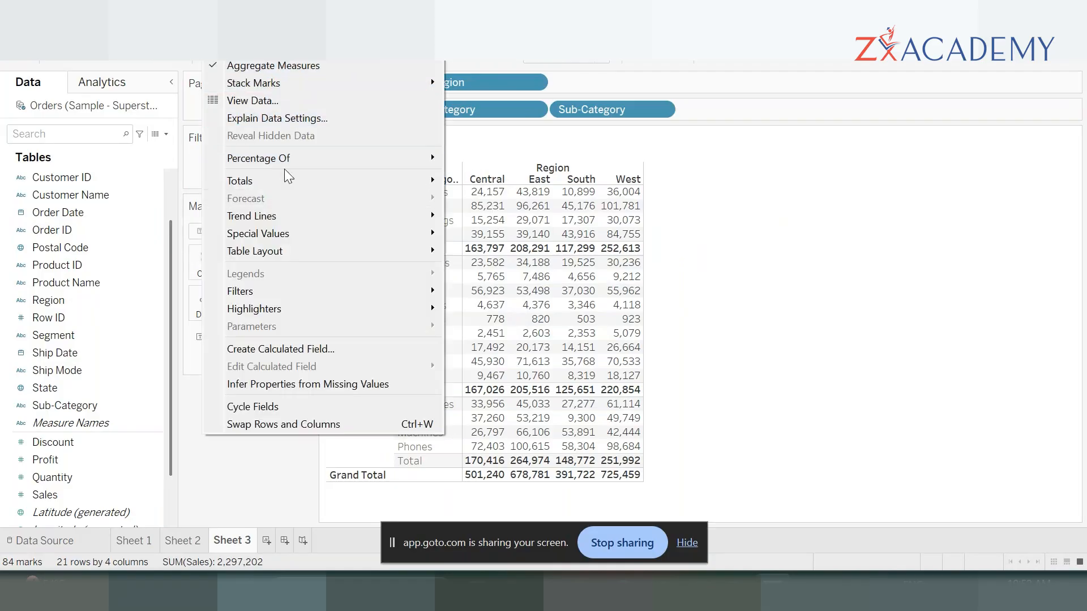
{"action": "mouse_move", "coordinate": [301, 181]}
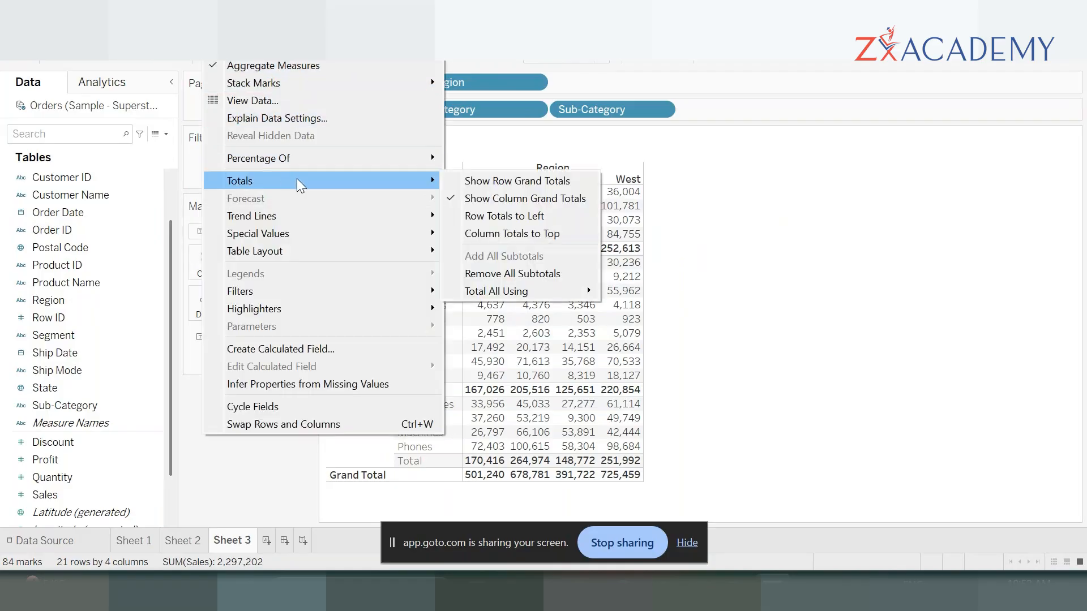
{"action": "left_click", "coordinate": [547, 182]}
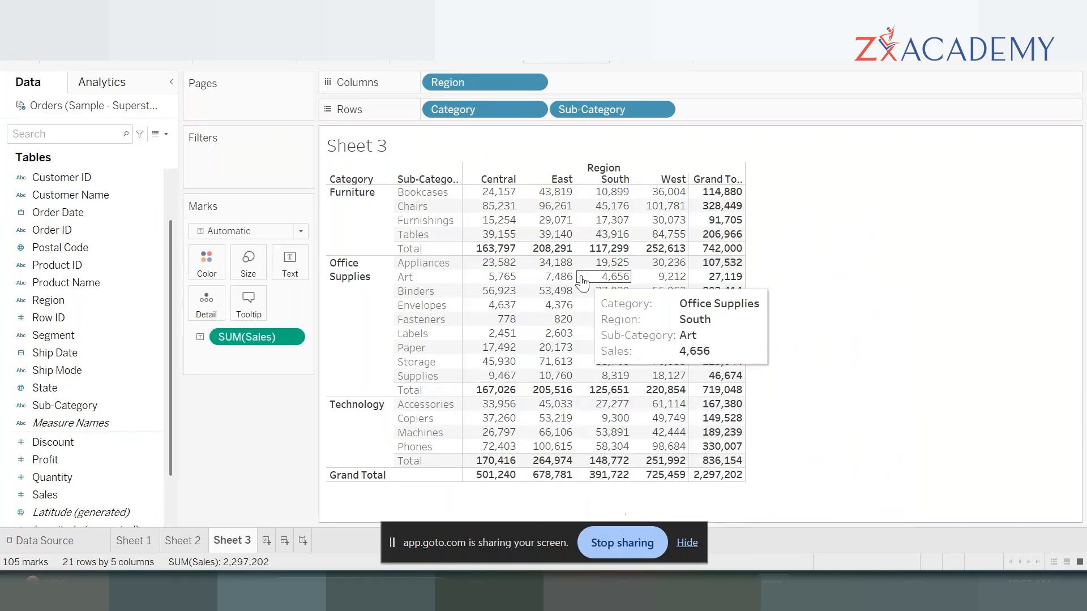
{"action": "left_click", "coordinate": [535, 251]}
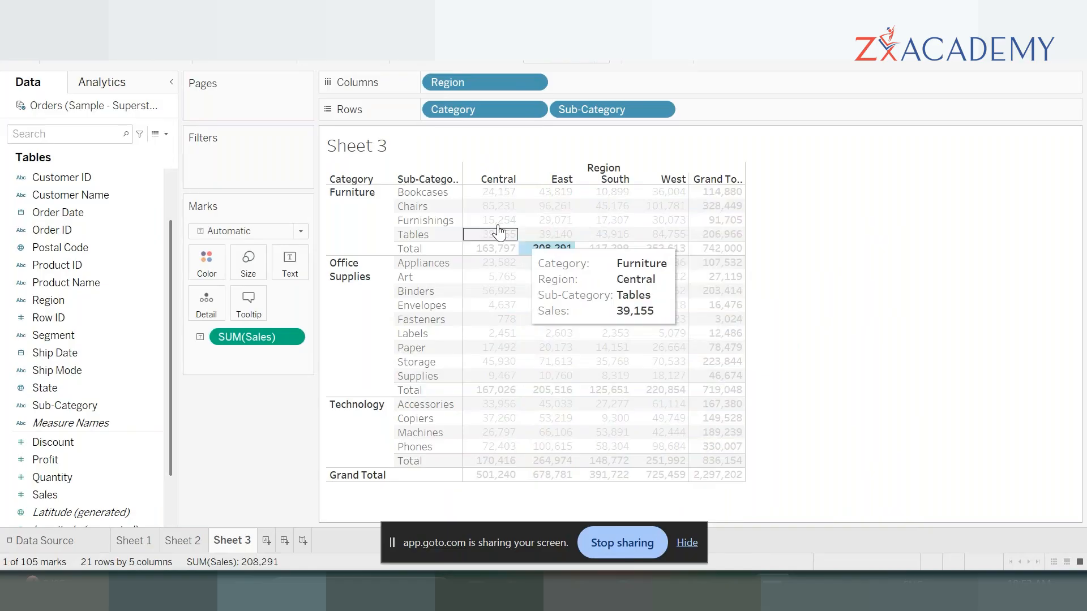
{"action": "left_click", "coordinate": [479, 222]}
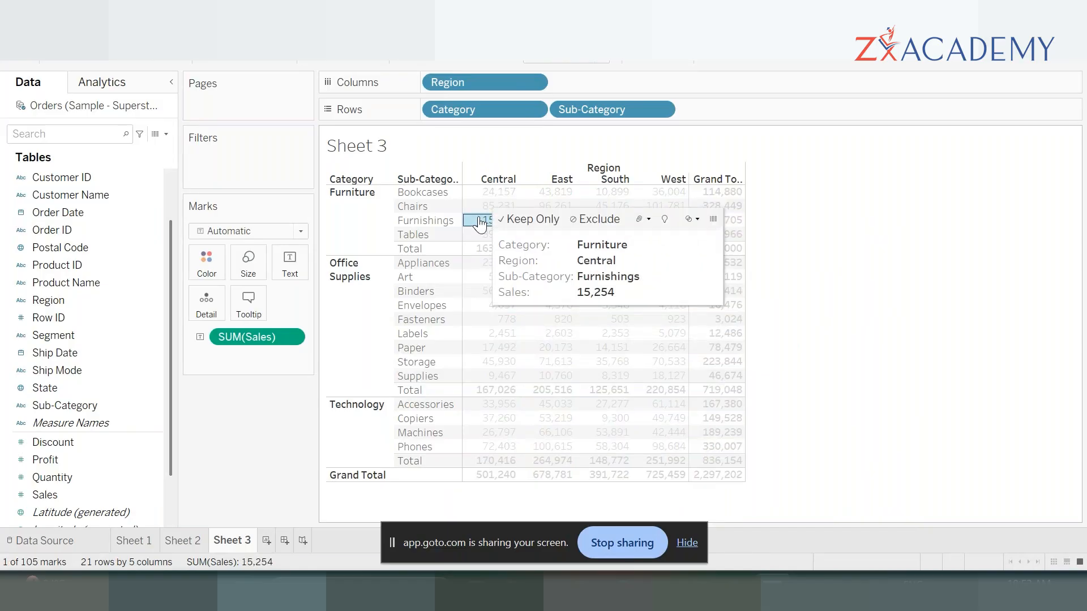
{"action": "left_click", "coordinate": [965, 377]}
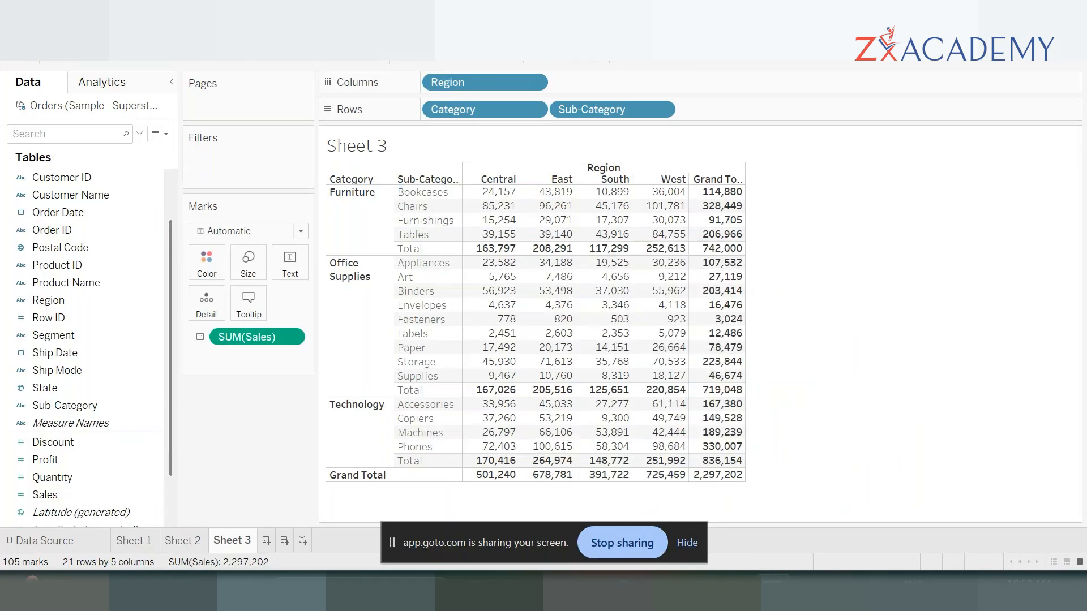
- Open the sheet's font formatting settings, looking through the alignment and shading settings along the way
{"action": "left_click", "coordinate": [295, 29]}
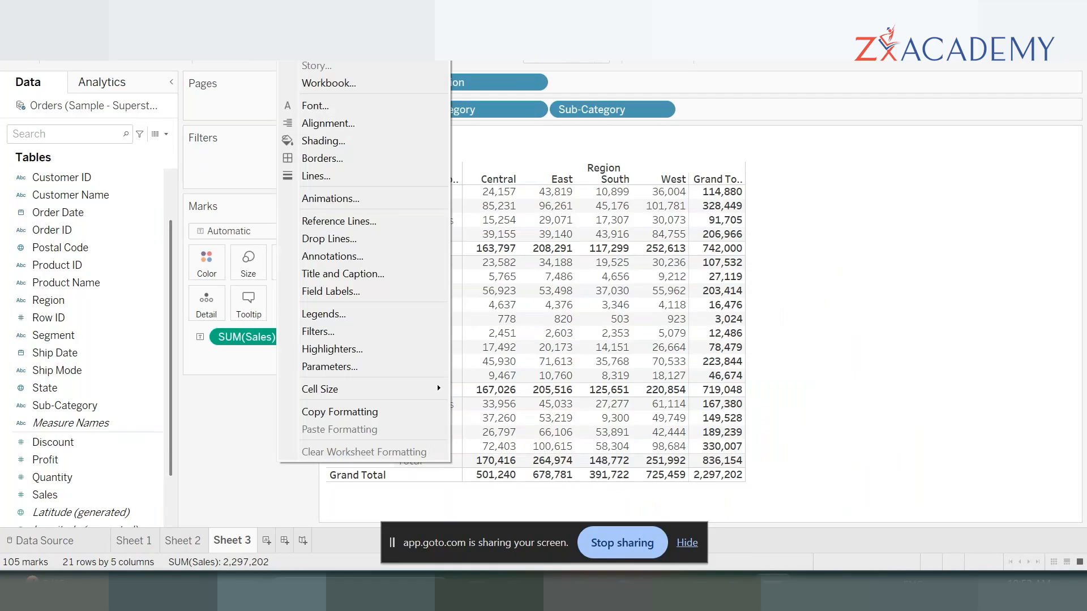
{"action": "left_click", "coordinate": [326, 108]}
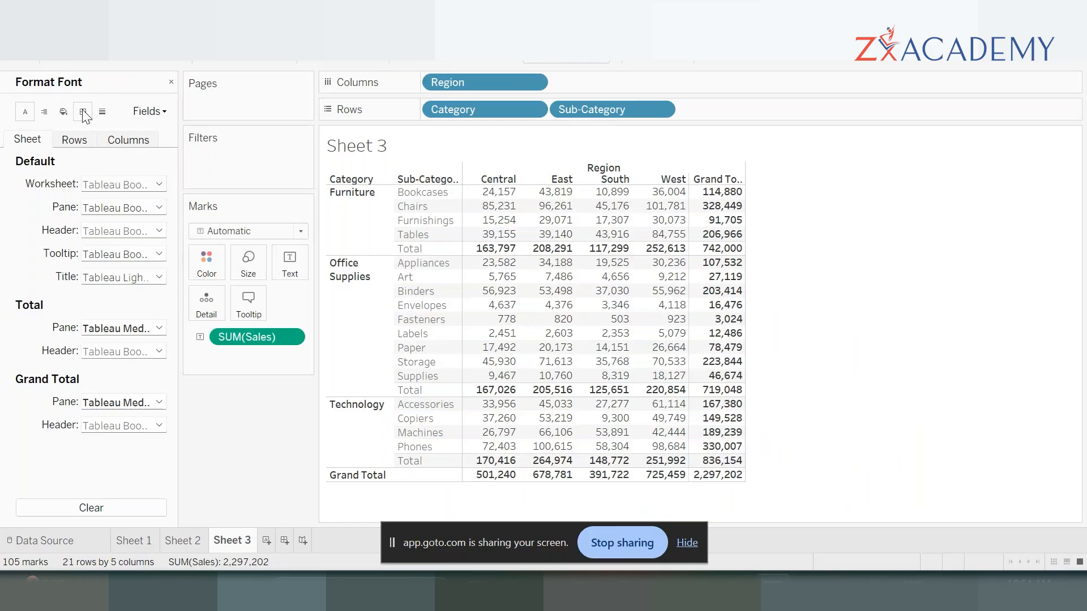
{"action": "left_click", "coordinate": [44, 111]}
{"action": "left_click", "coordinate": [64, 112]}
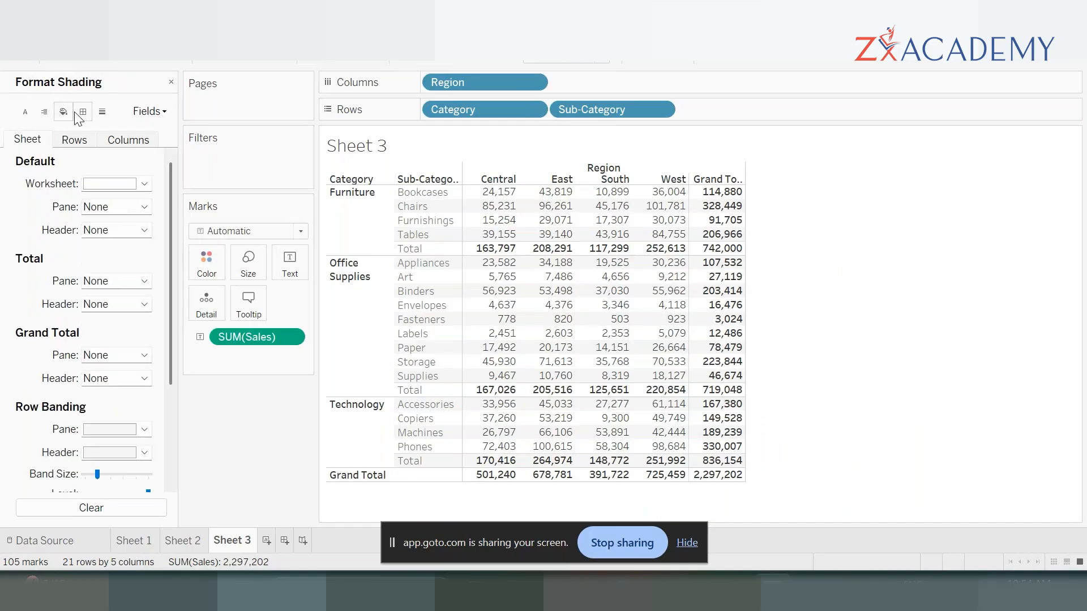
{"action": "left_click", "coordinate": [31, 115]}
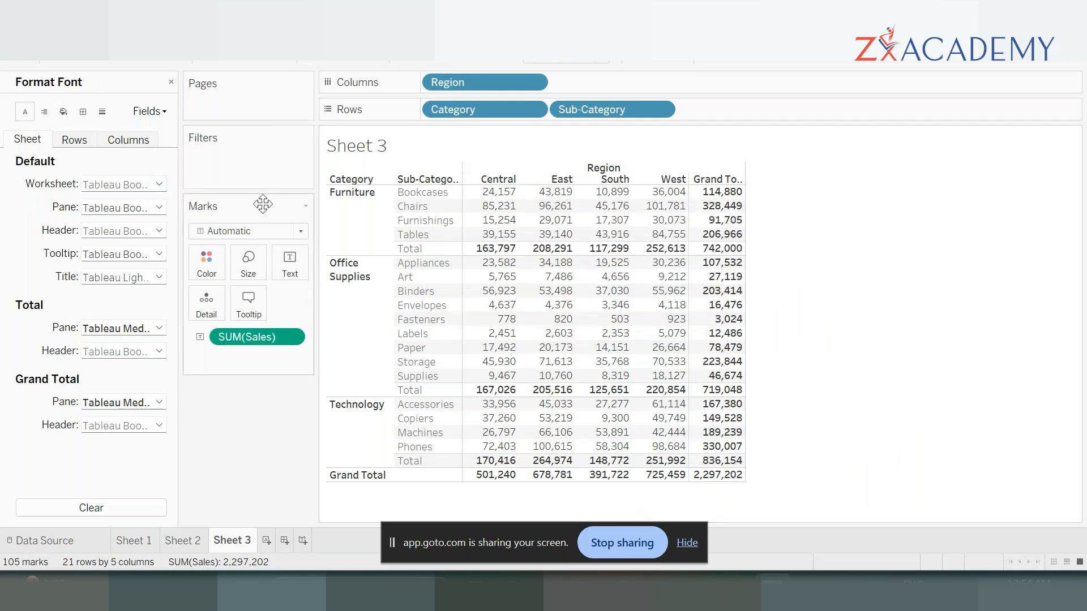
- Set the default worksheet font size to 10 and check the enlarged table text
{"action": "left_click", "coordinate": [160, 184]}
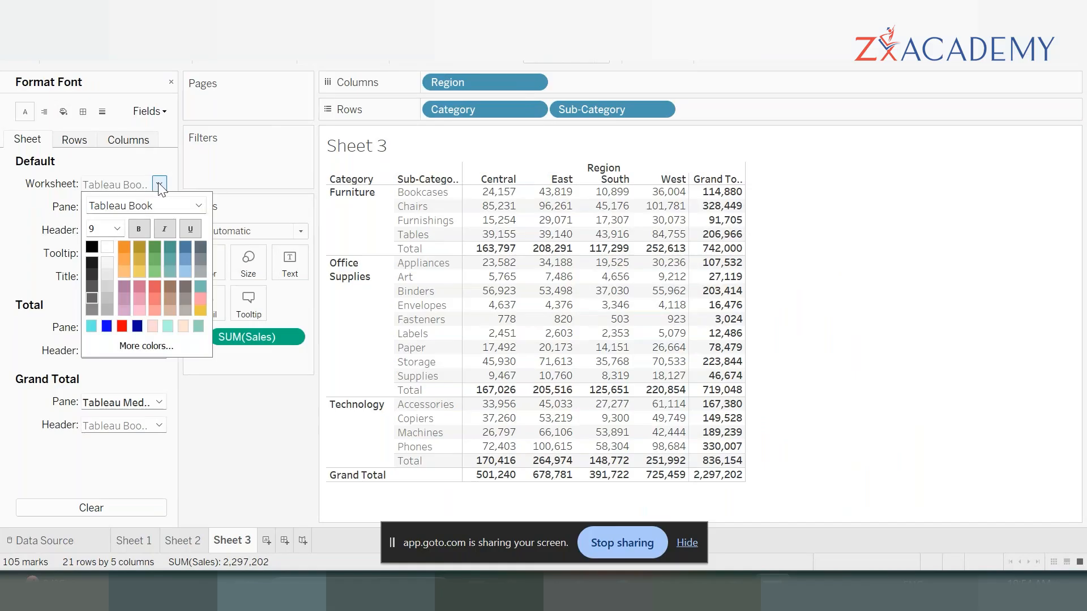
{"action": "left_click", "coordinate": [118, 229]}
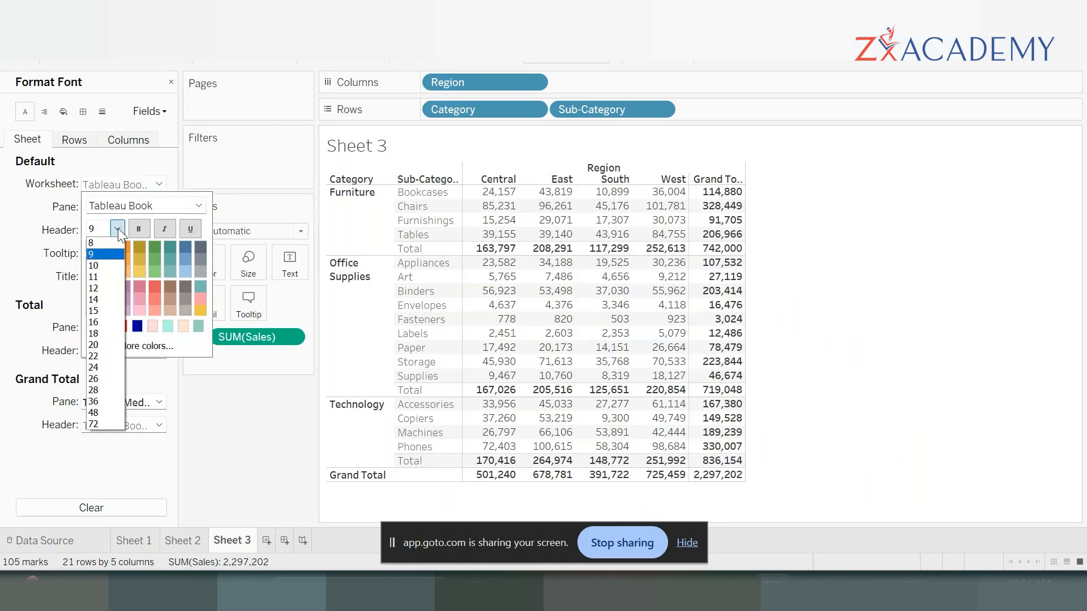
{"action": "left_click", "coordinate": [111, 263]}
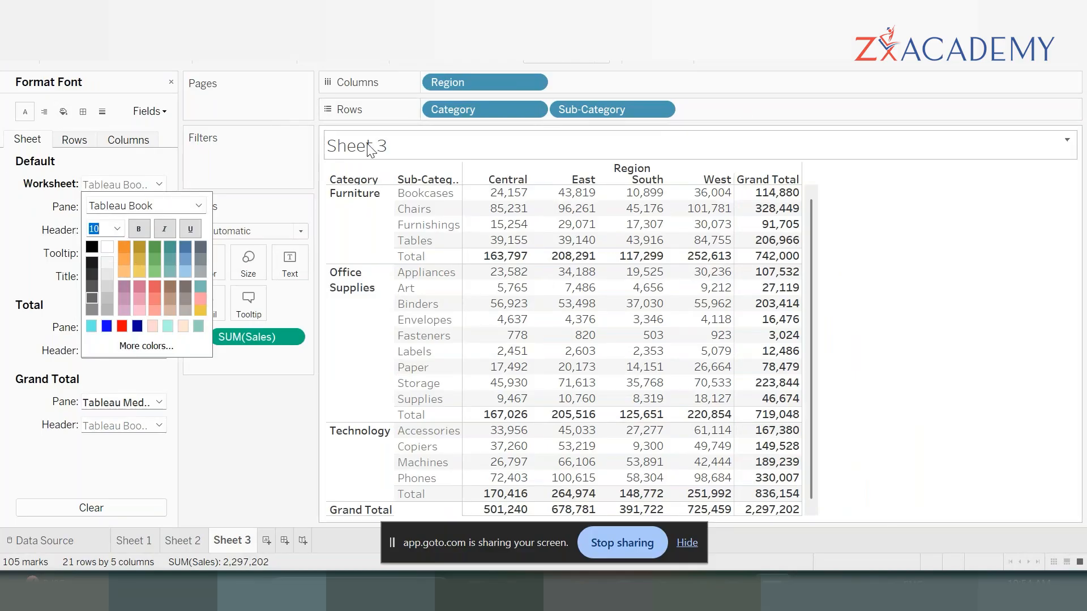
{"action": "left_click", "coordinate": [5, 226]}
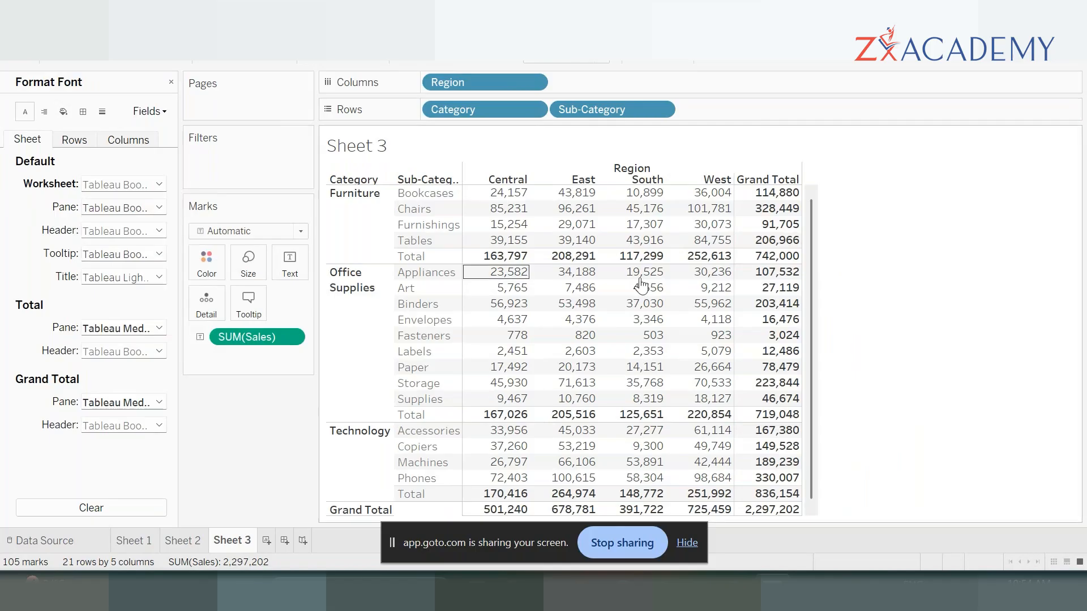
{"action": "mouse_move", "coordinate": [644, 231]}
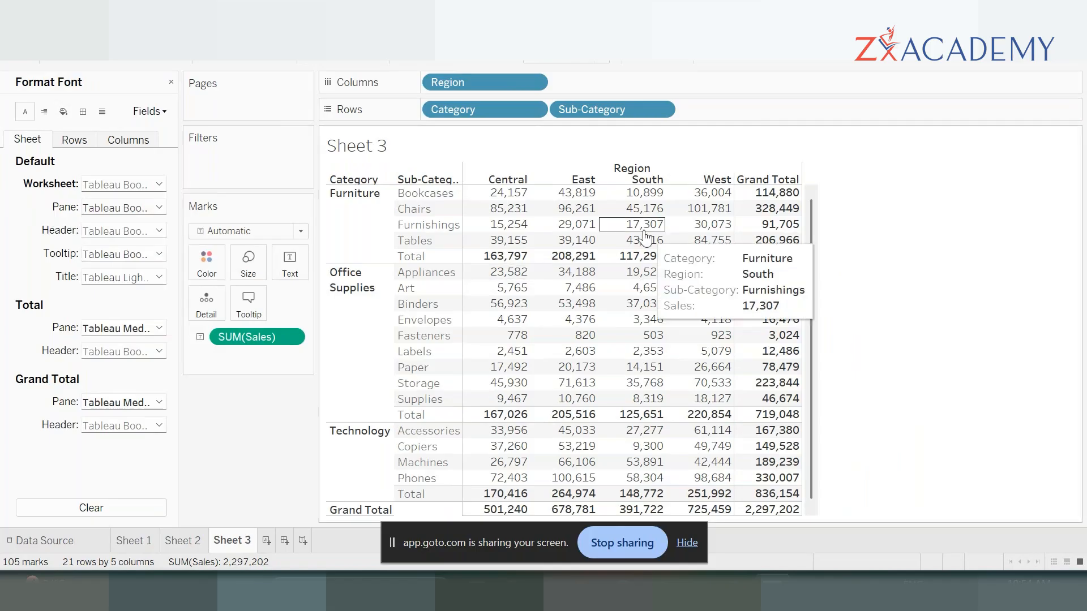
{"action": "mouse_move", "coordinate": [563, 259]}
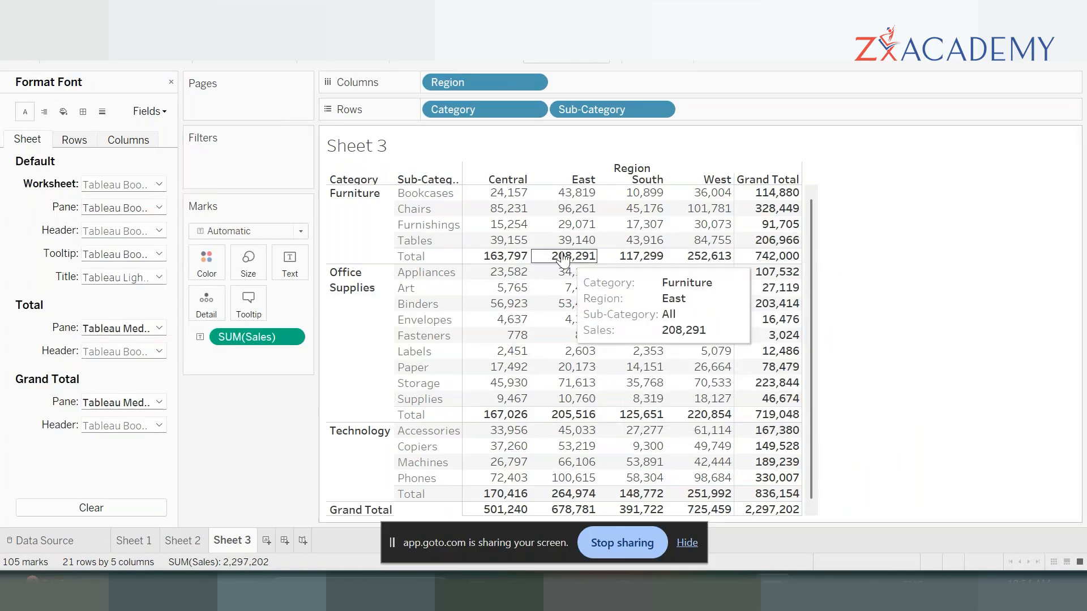
{"action": "mouse_move", "coordinate": [601, 289]}
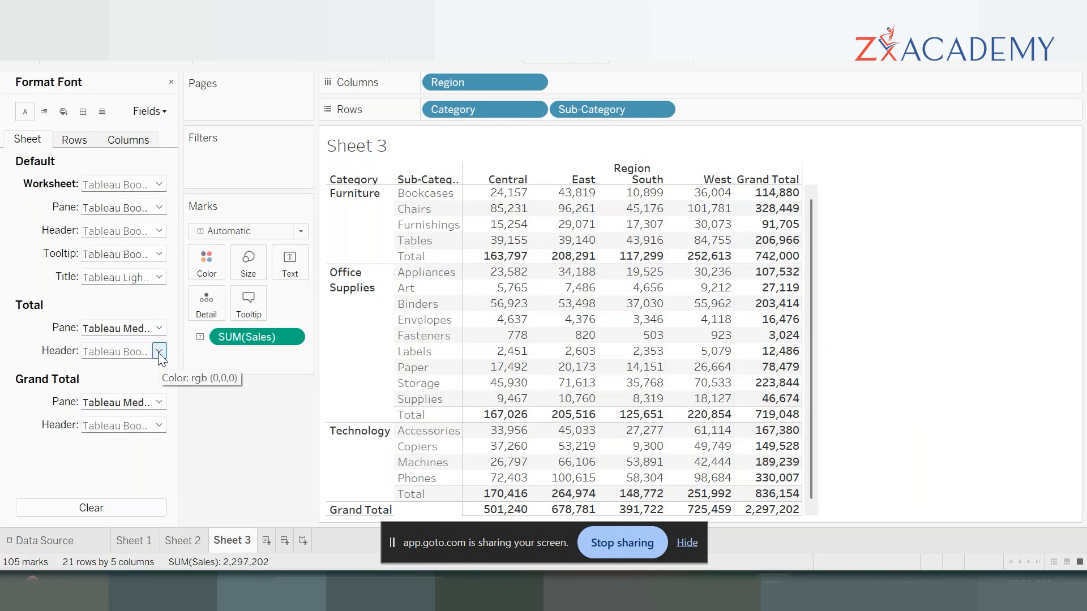
- Make the pane font of the category totals bold
{"action": "left_click", "coordinate": [161, 327]}
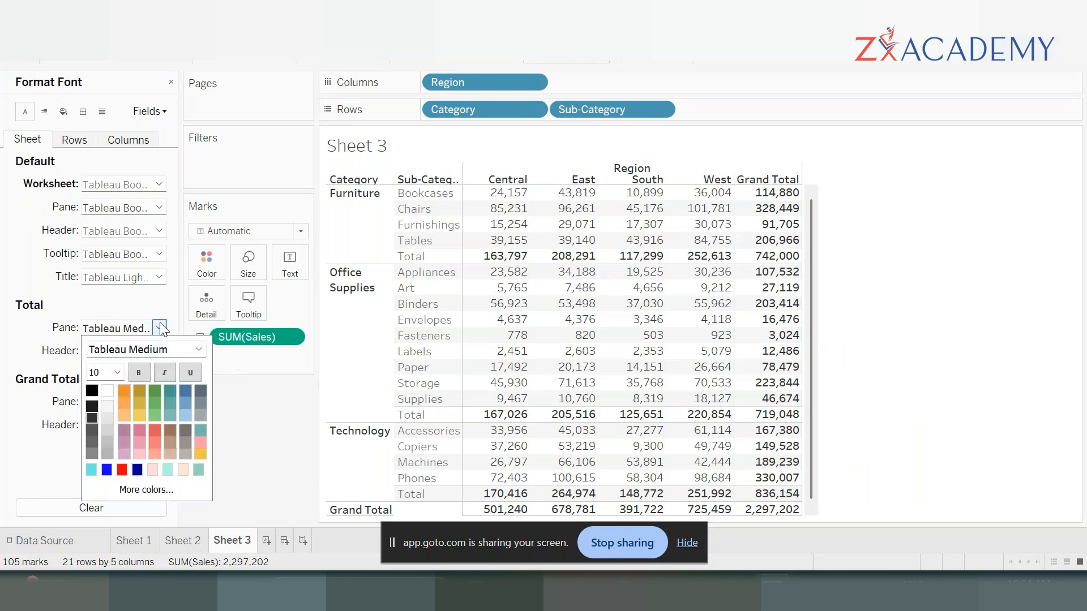
{"action": "left_click", "coordinate": [139, 373]}
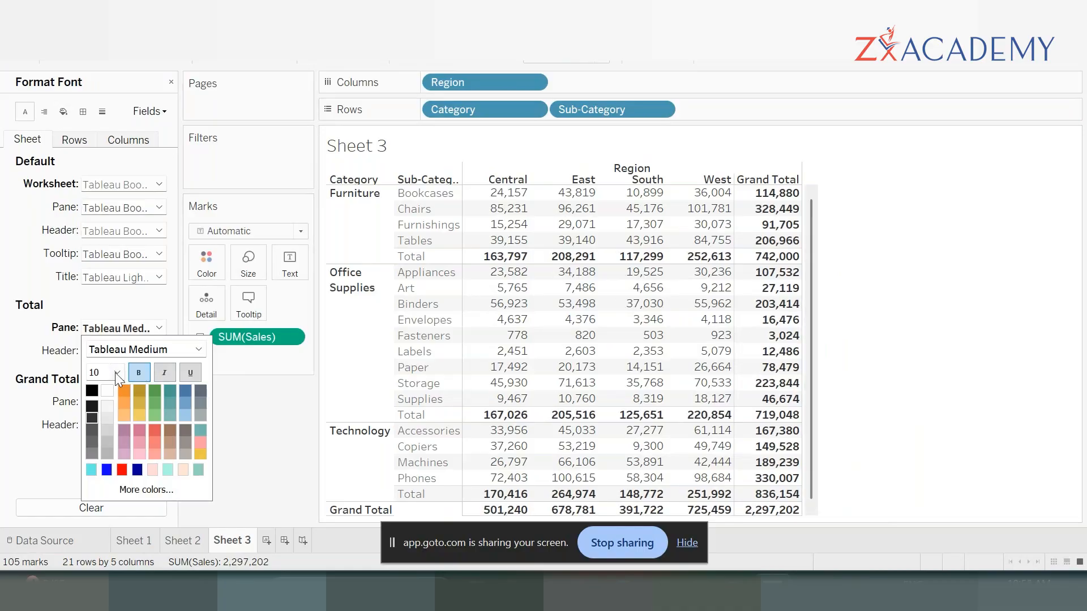
{"action": "left_click", "coordinate": [25, 352]}
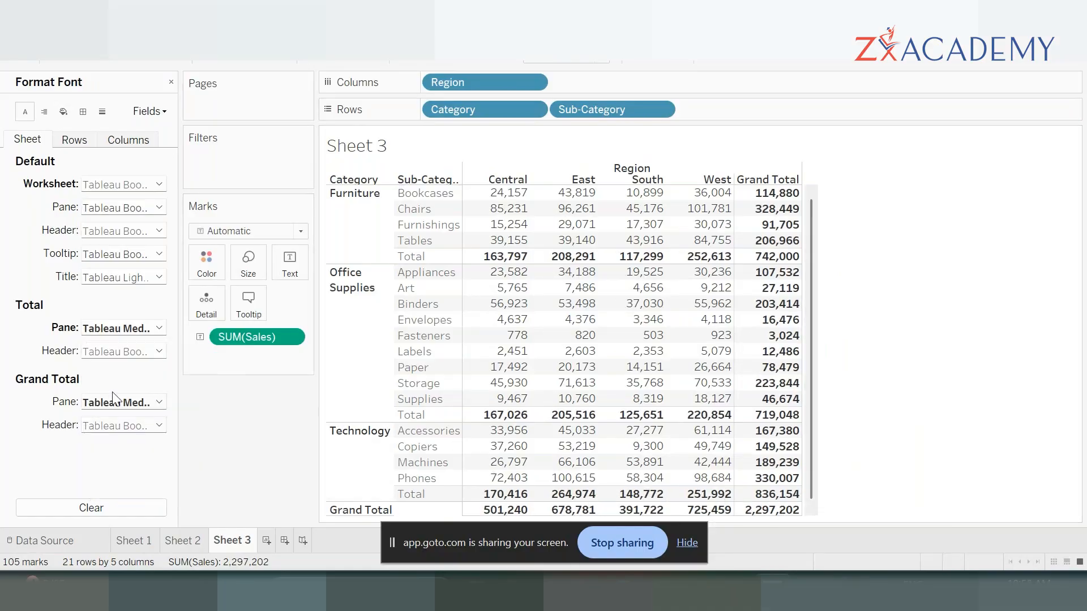
- Make the pane font of the grand totals bold and set its size to 11
{"action": "left_click", "coordinate": [159, 401]}
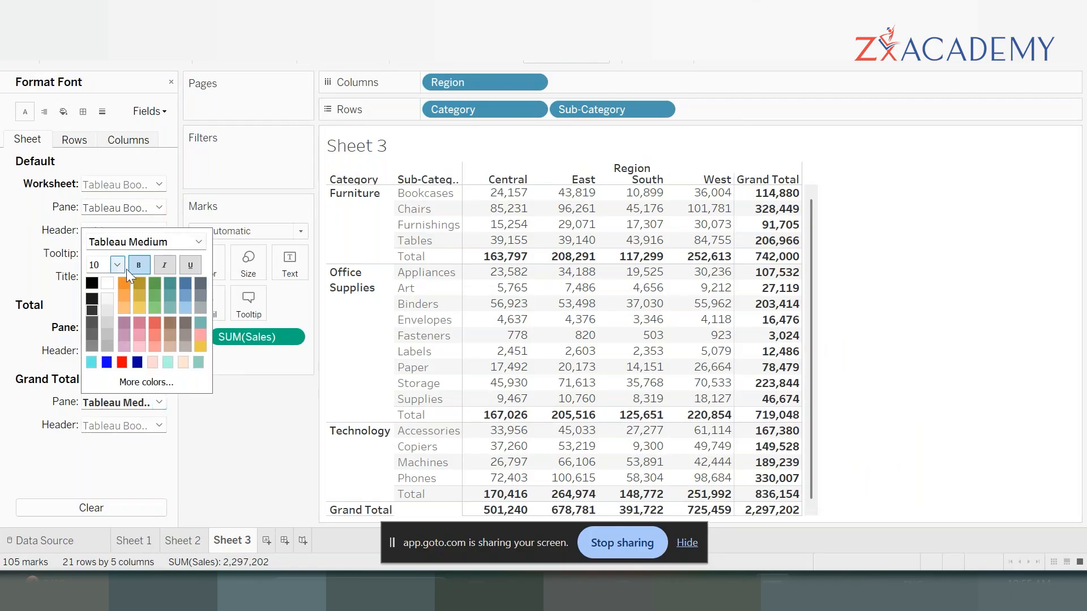
{"action": "left_click", "coordinate": [25, 354]}
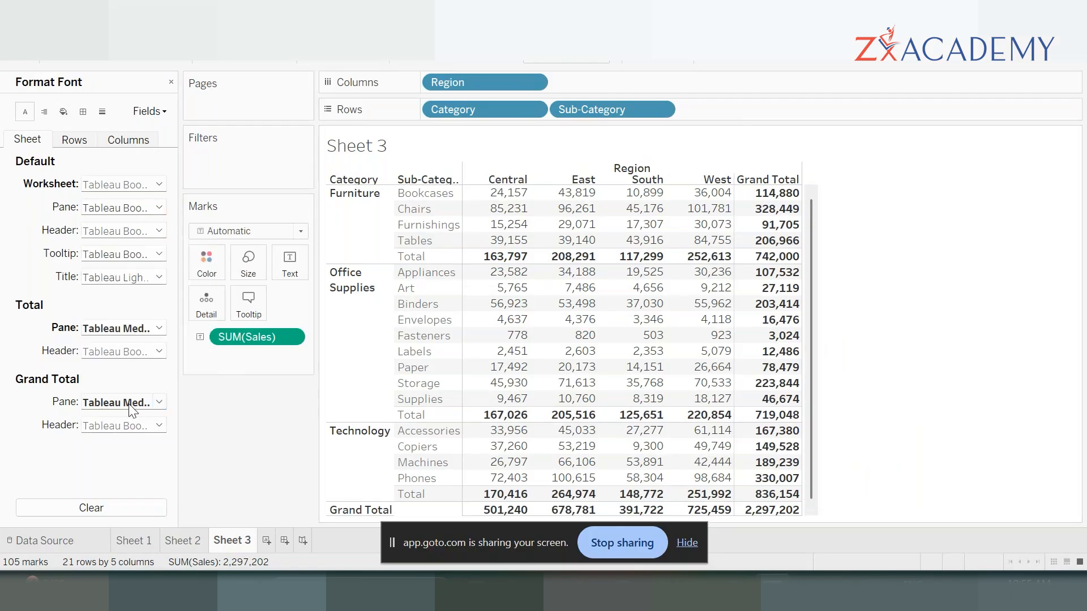
{"action": "left_click", "coordinate": [159, 402]}
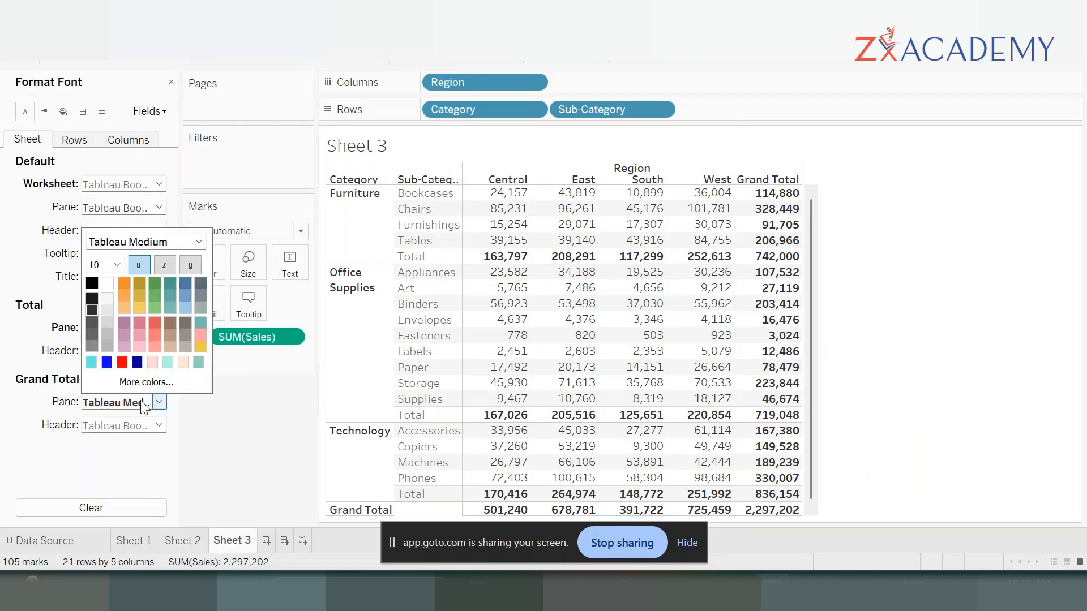
{"action": "left_click", "coordinate": [117, 264]}
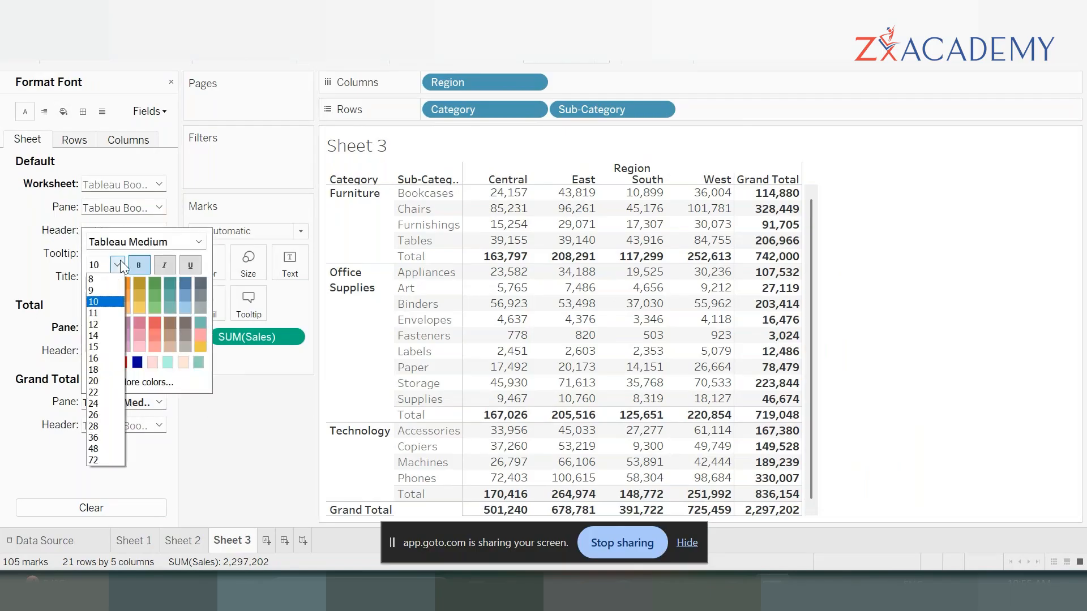
{"action": "left_click", "coordinate": [100, 308]}
{"action": "left_click", "coordinate": [893, 320]}
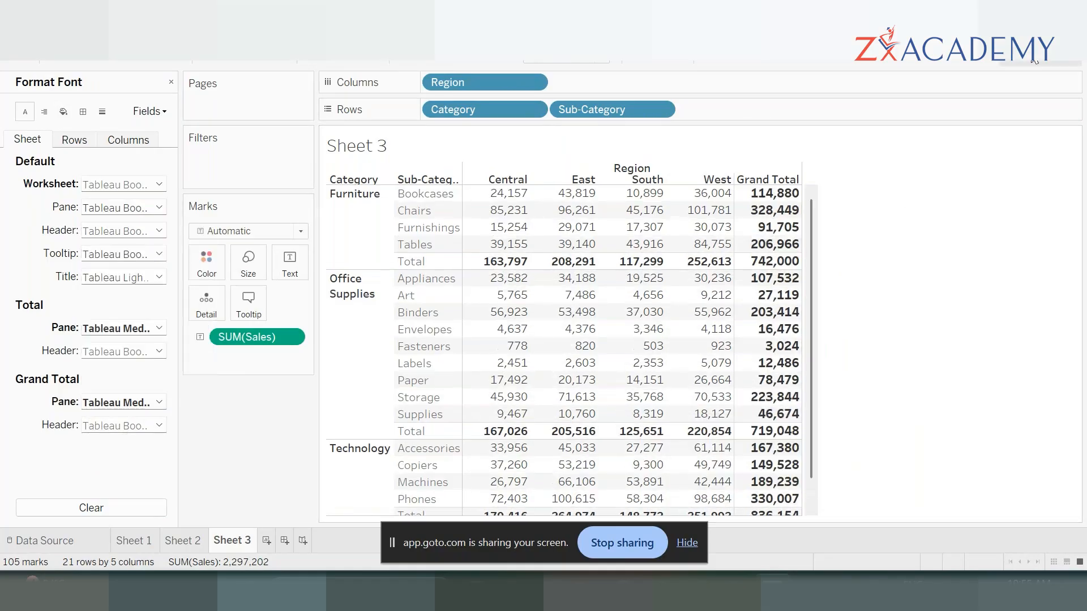
- Set the default worksheet font size to 9 and check the Grand Total row
{"action": "left_click", "coordinate": [159, 184]}
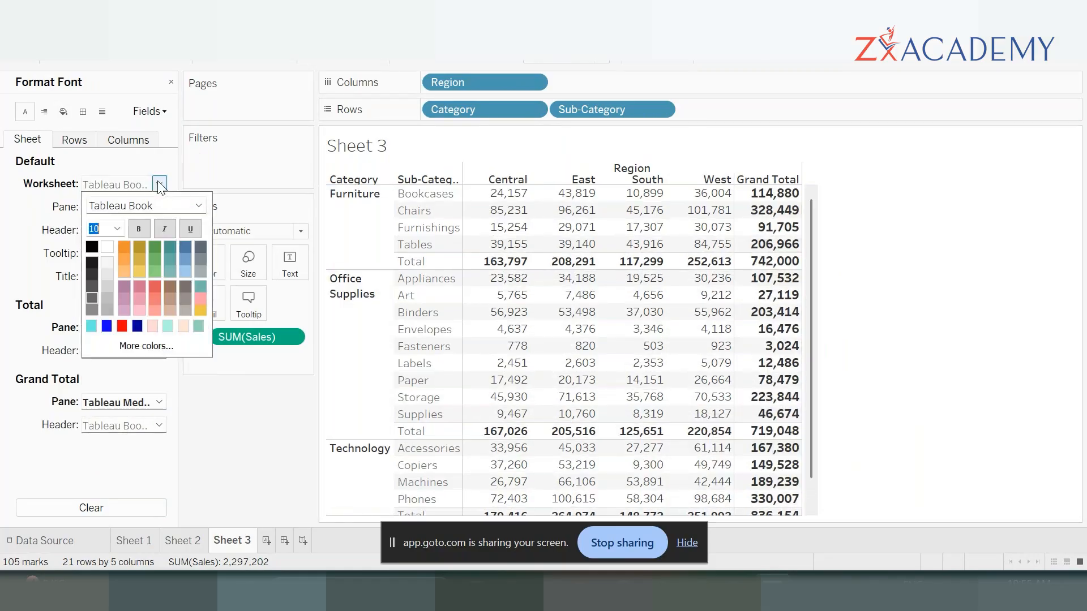
{"action": "left_click", "coordinate": [119, 227]}
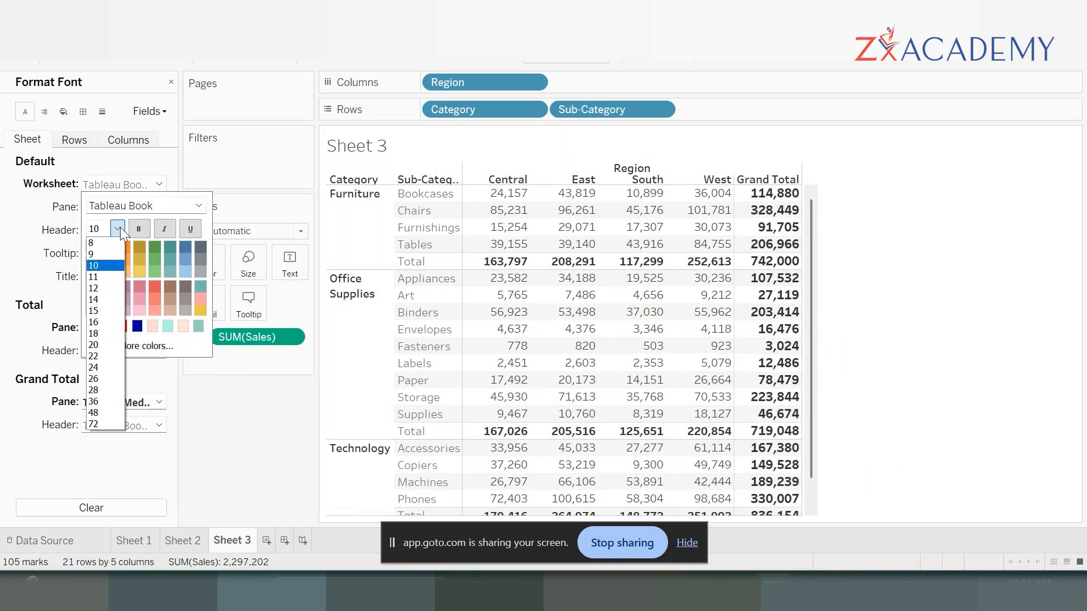
{"action": "left_click", "coordinate": [102, 253]}
{"action": "left_click", "coordinate": [936, 317]}
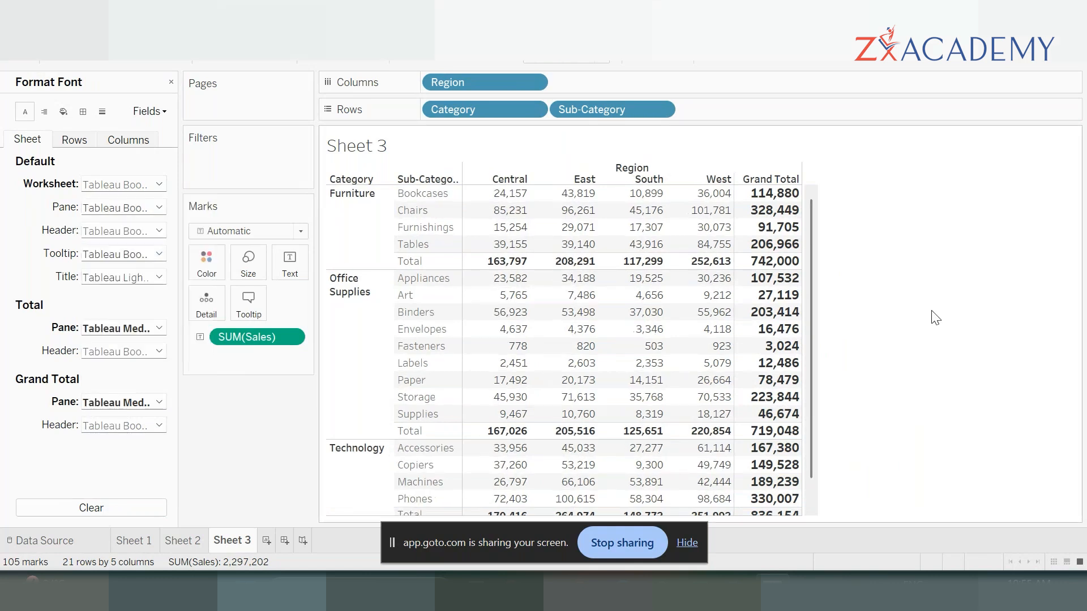
{"action": "scroll", "coordinate": [883, 362], "scroll_direction": "down", "scroll_amount": 1}
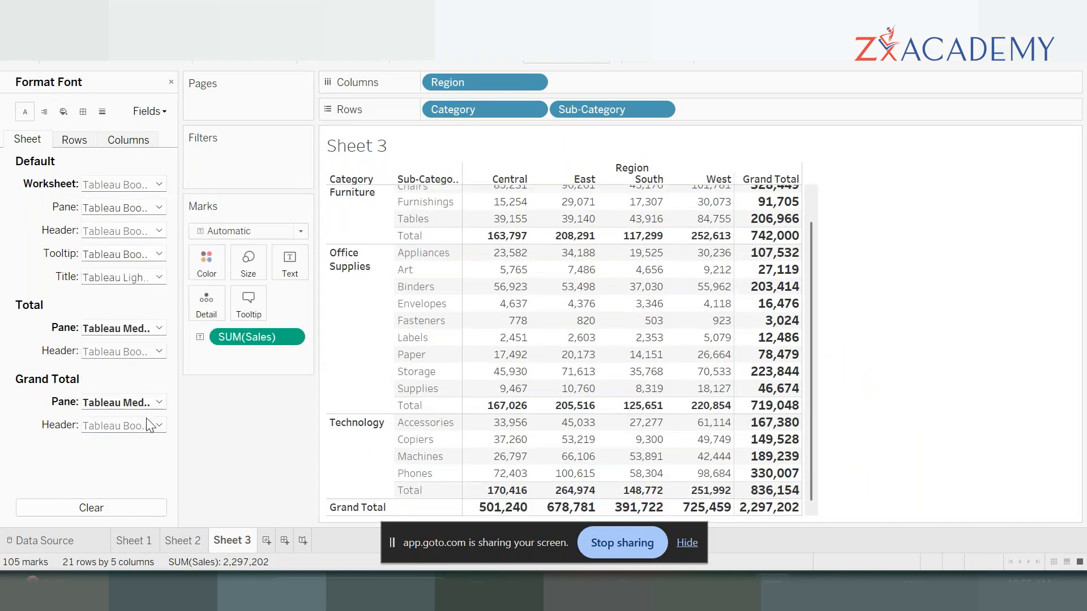
- Set the pane font size of the grand totals to 10
{"action": "left_click", "coordinate": [159, 403]}
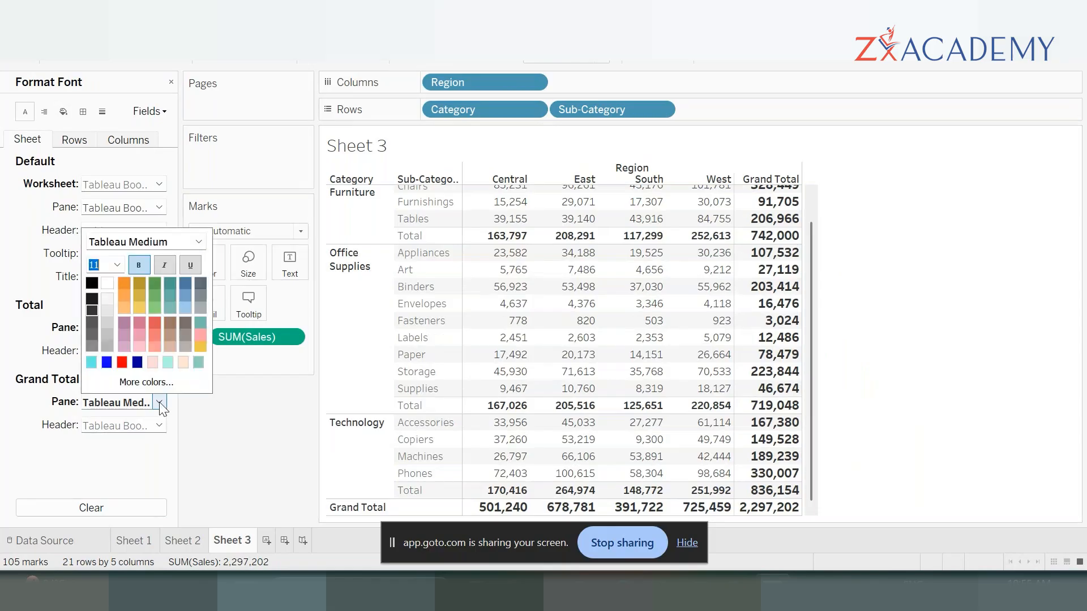
{"action": "left_click", "coordinate": [117, 265]}
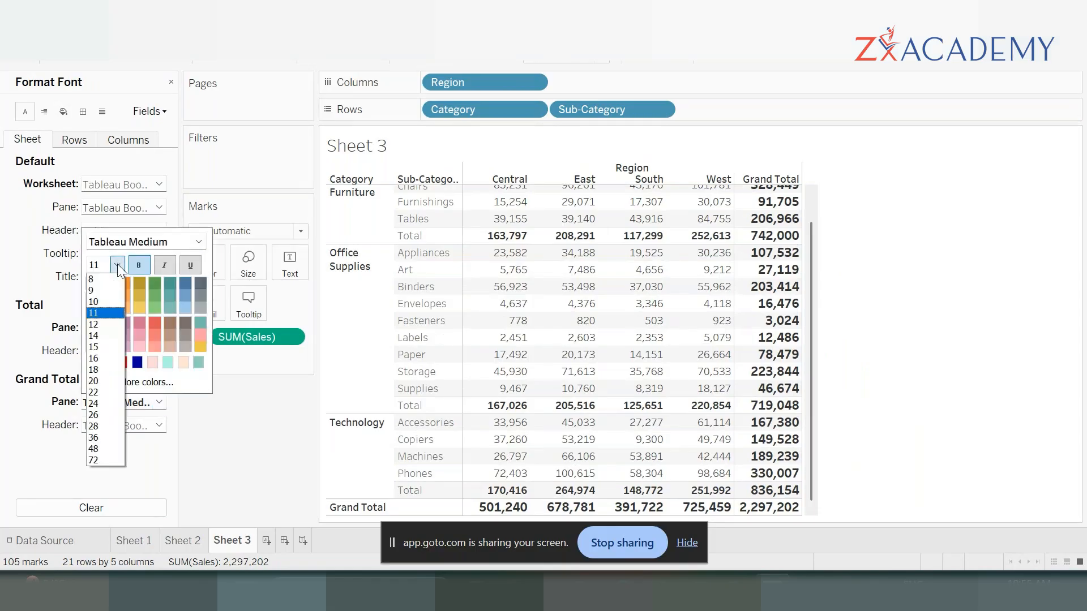
{"action": "left_click", "coordinate": [105, 290]}
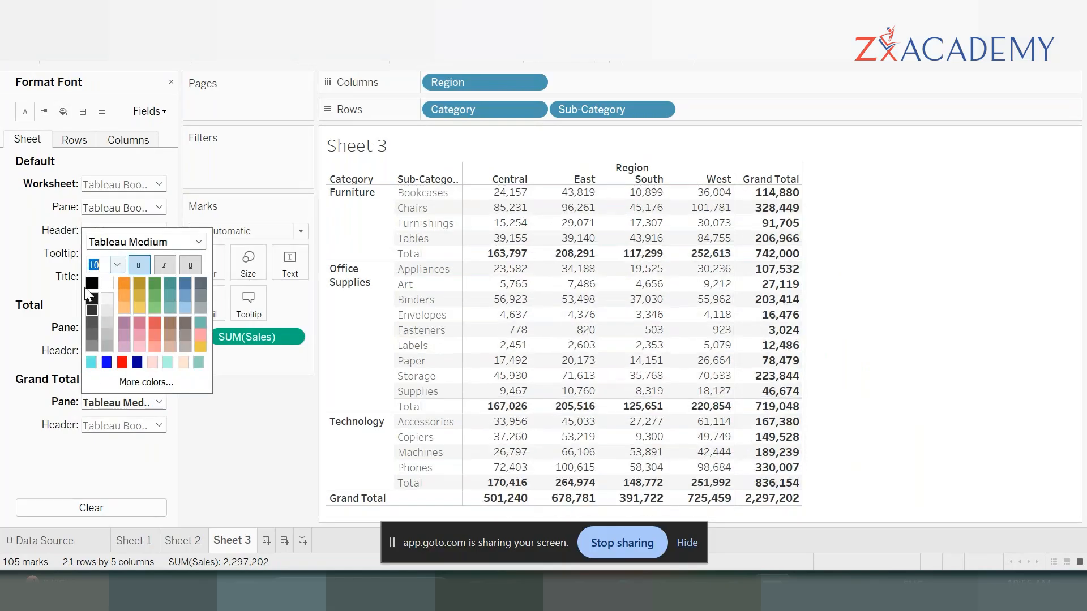
{"action": "left_click", "coordinate": [28, 290]}
{"action": "left_click", "coordinate": [160, 328]}
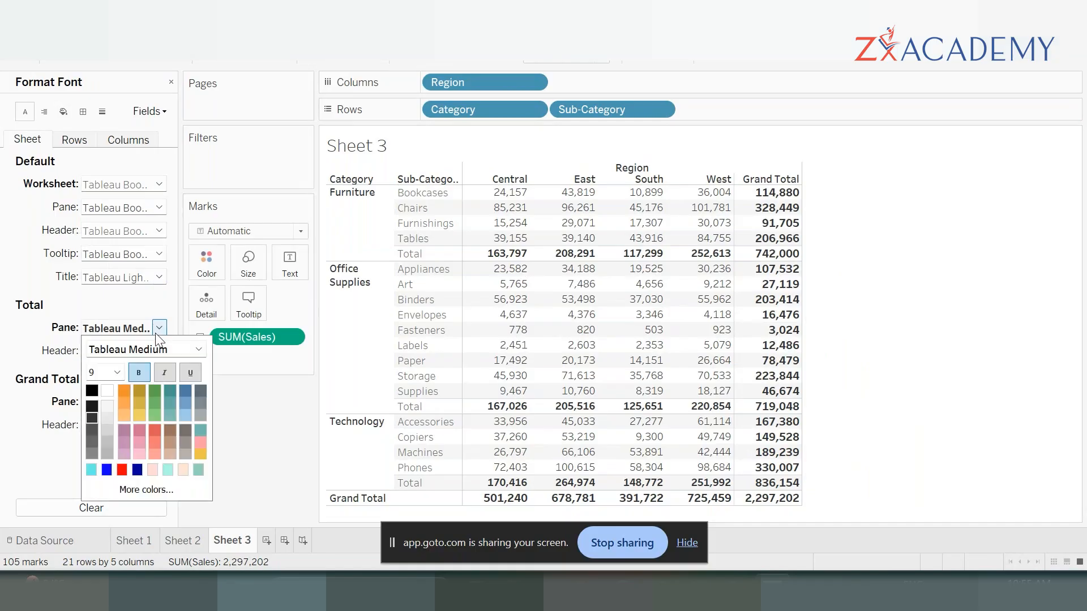
{"action": "left_click", "coordinate": [115, 376]}
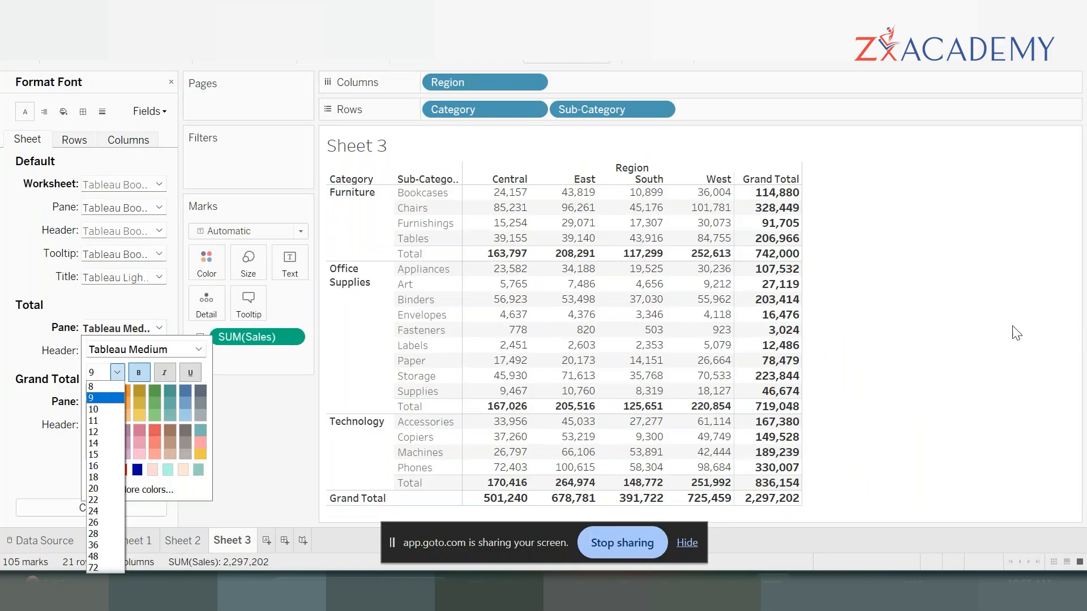
{"action": "left_click", "coordinate": [956, 357]}
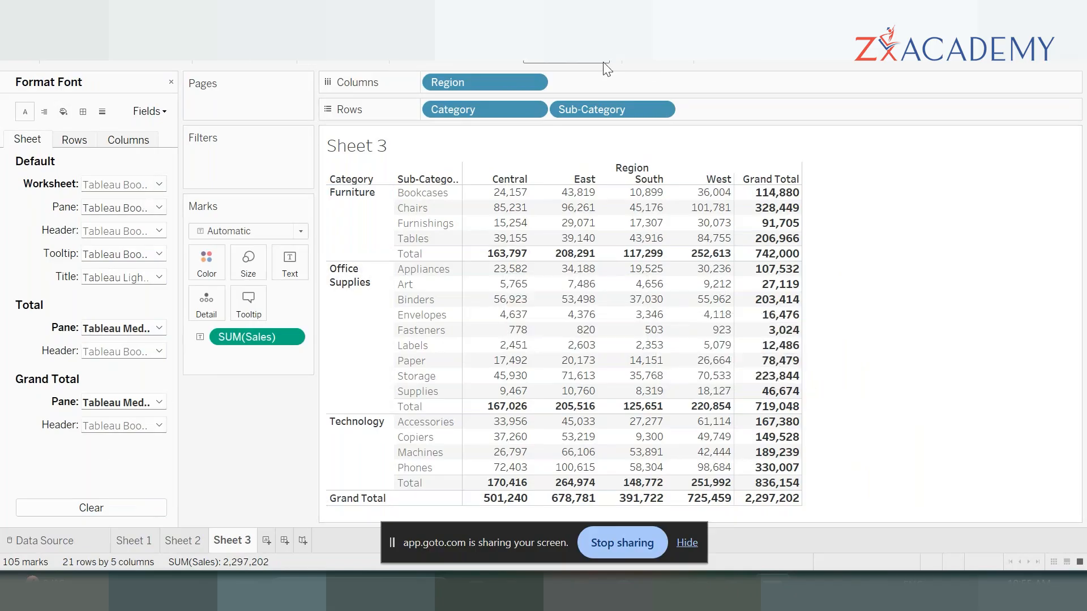
- Make the header font of the totals red and bold, trying blue shades before settling on red
{"action": "left_click", "coordinate": [159, 351]}
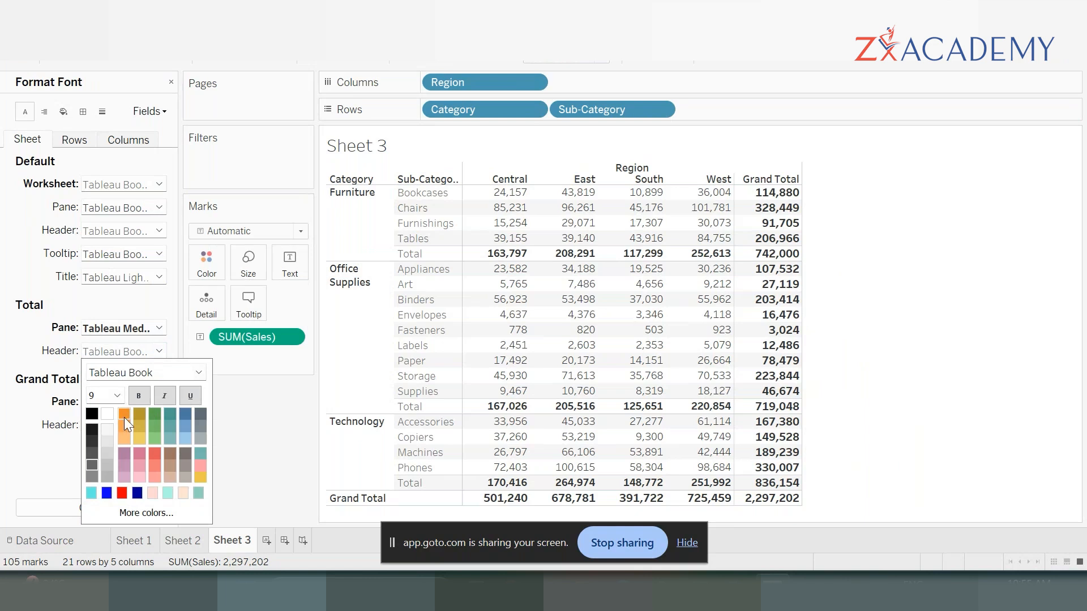
{"action": "left_click", "coordinate": [180, 410]}
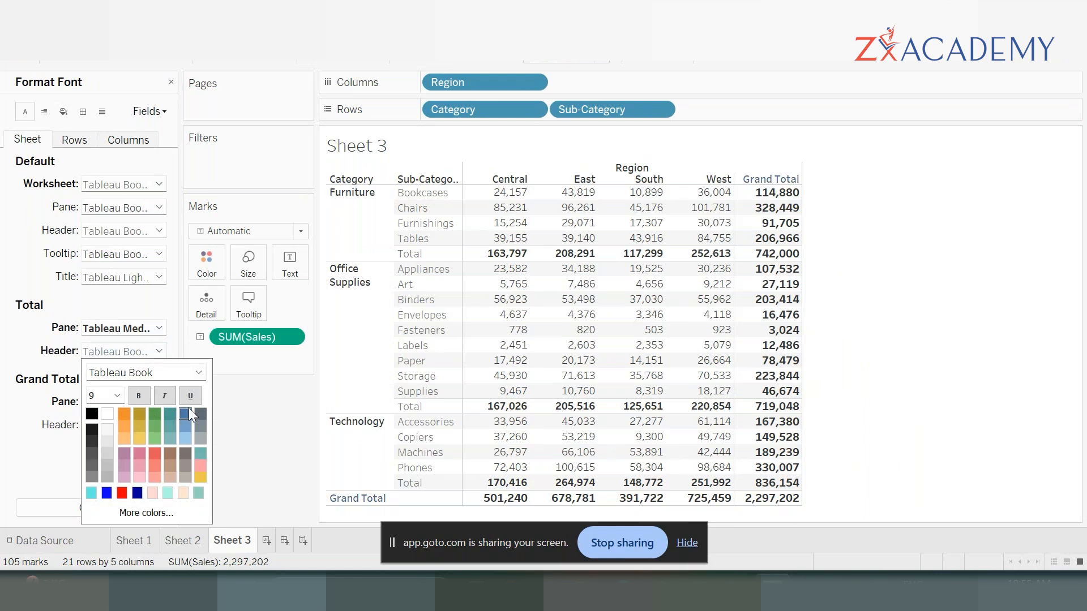
{"action": "left_click", "coordinate": [134, 494]}
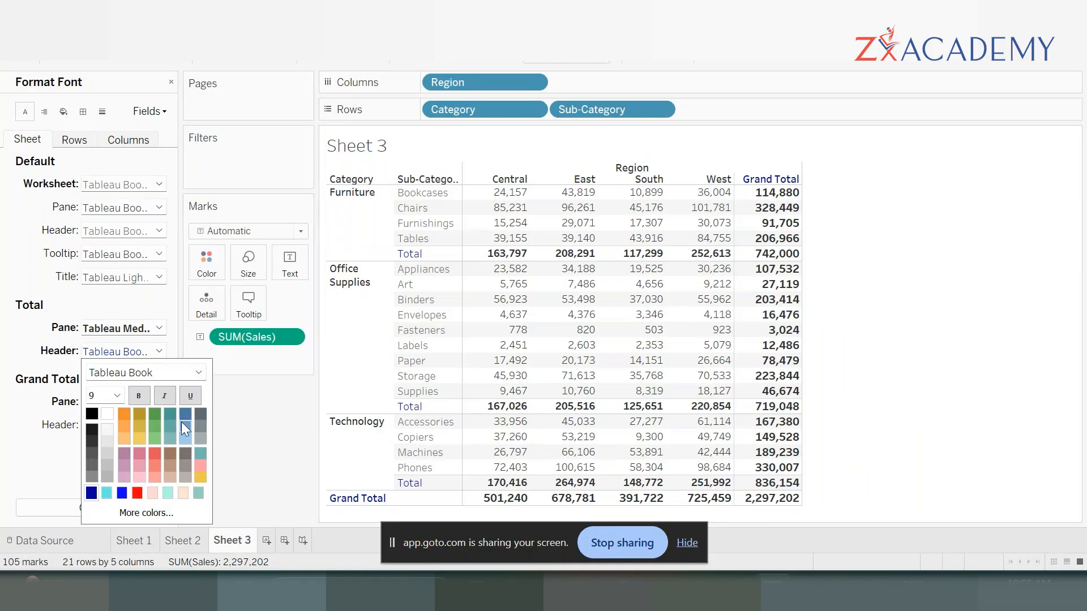
{"action": "left_click", "coordinate": [99, 410]}
{"action": "left_click", "coordinate": [137, 493]}
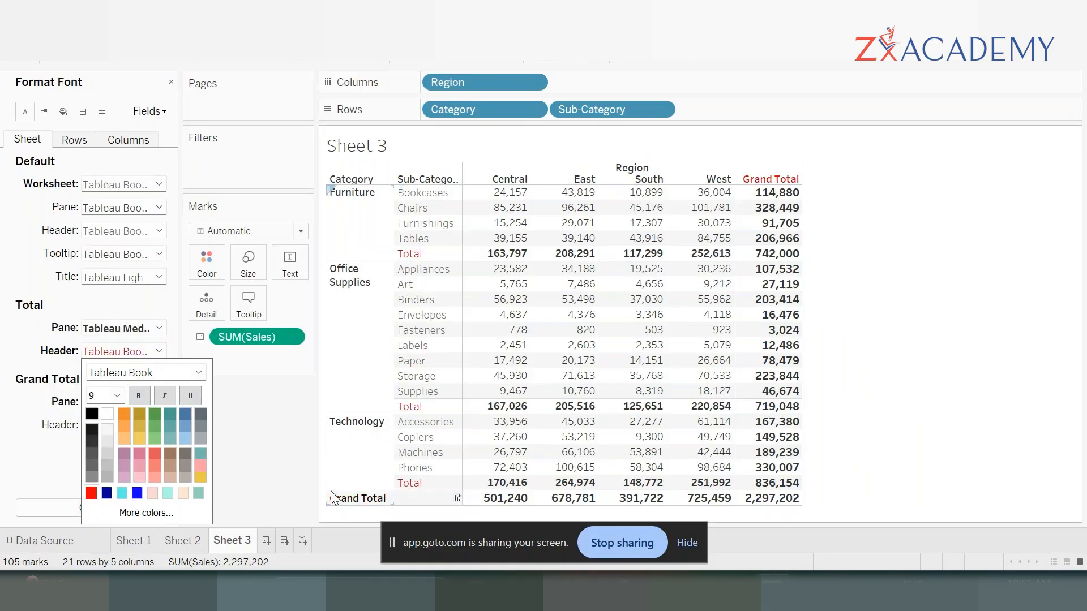
{"action": "left_click", "coordinate": [138, 396]}
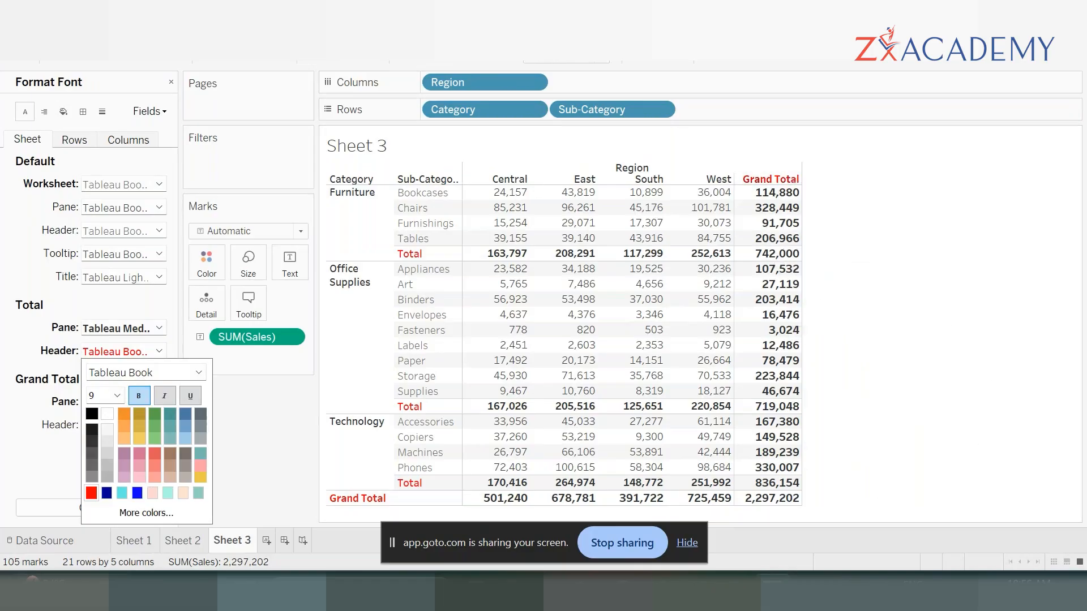
- Set the default worksheet shading to a very light off-white, trying cream and grey first
{"action": "left_click", "coordinate": [66, 112]}
{"action": "left_click", "coordinate": [66, 112]}
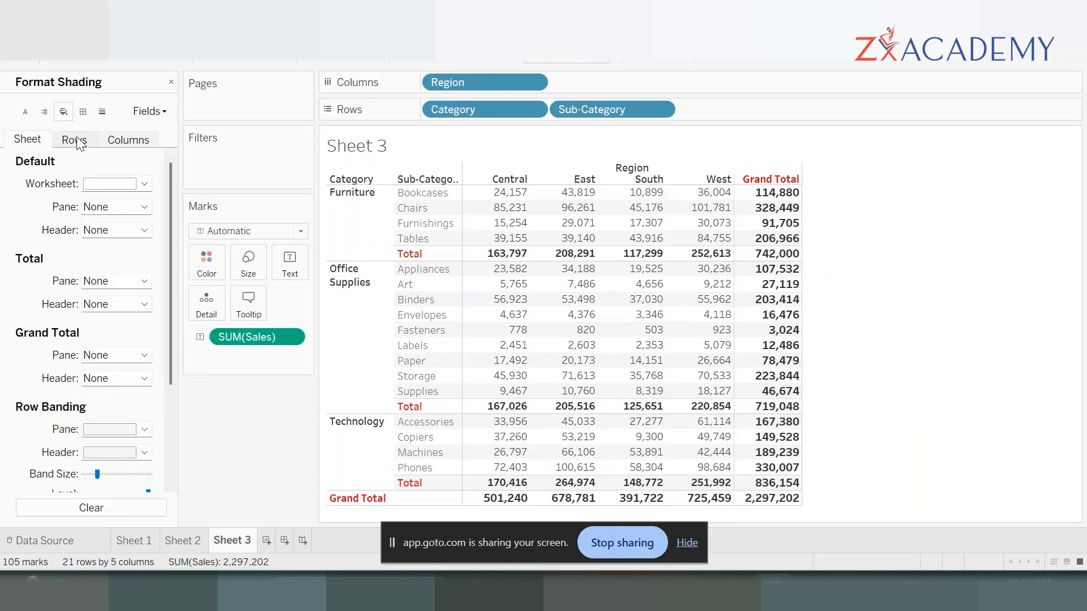
{"action": "left_click", "coordinate": [145, 184]}
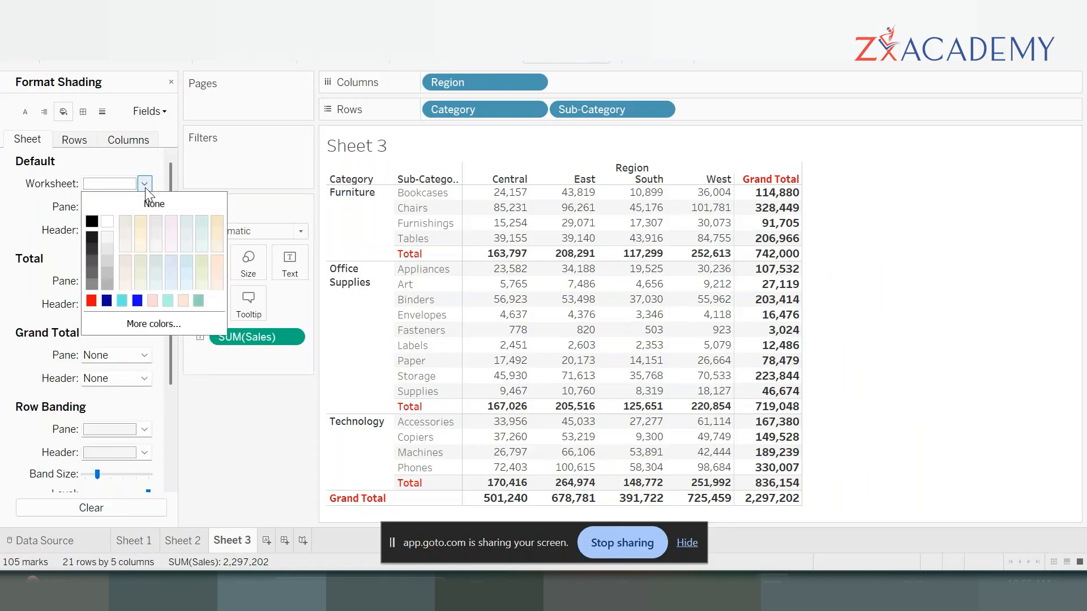
{"action": "left_click", "coordinate": [145, 236]}
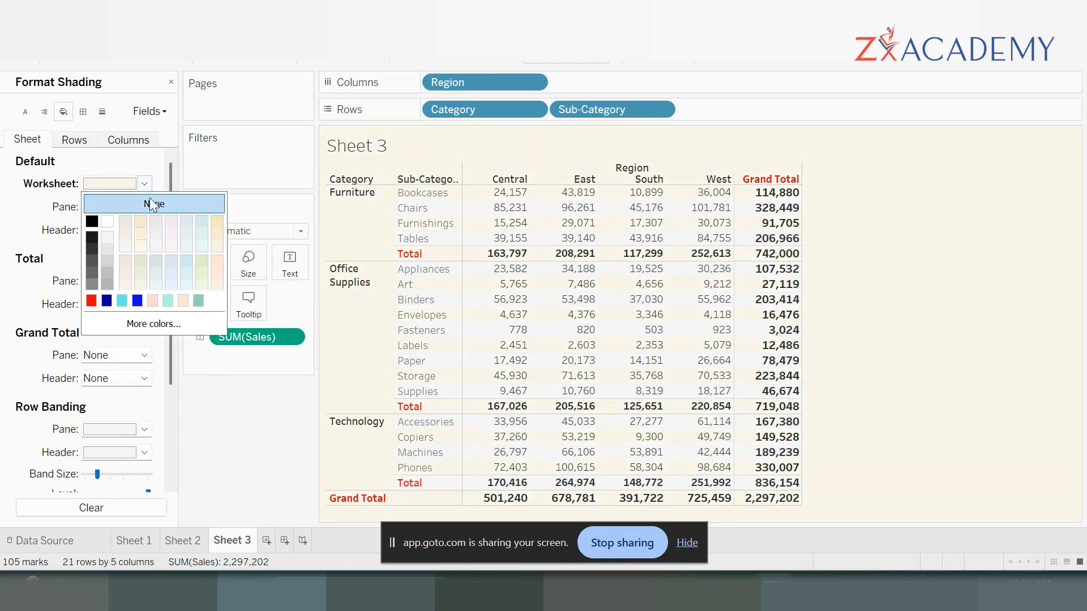
{"action": "left_click", "coordinate": [111, 247]}
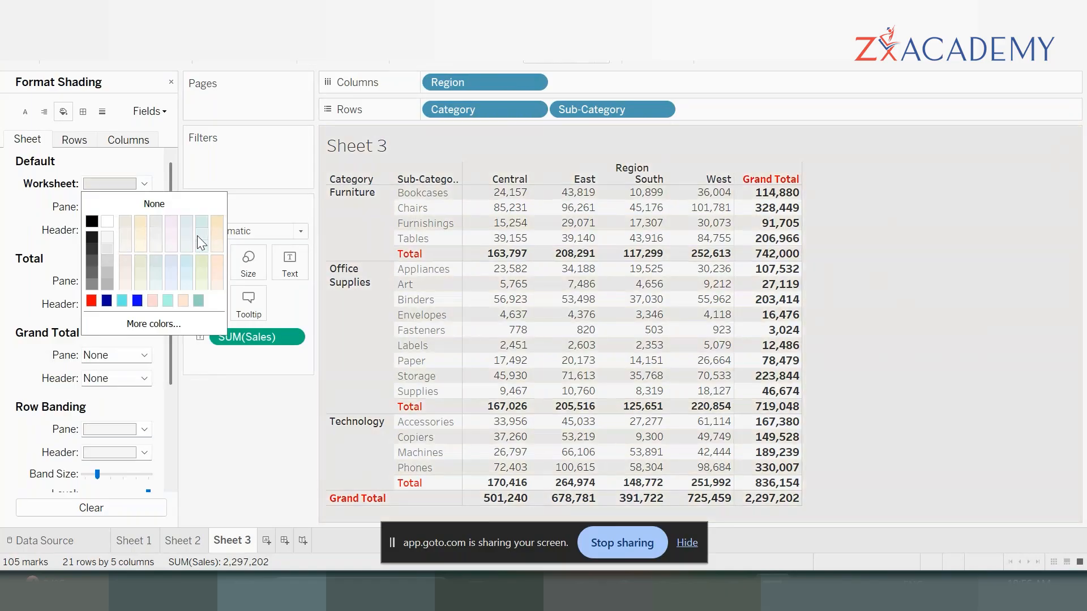
{"action": "left_click", "coordinate": [123, 249]}
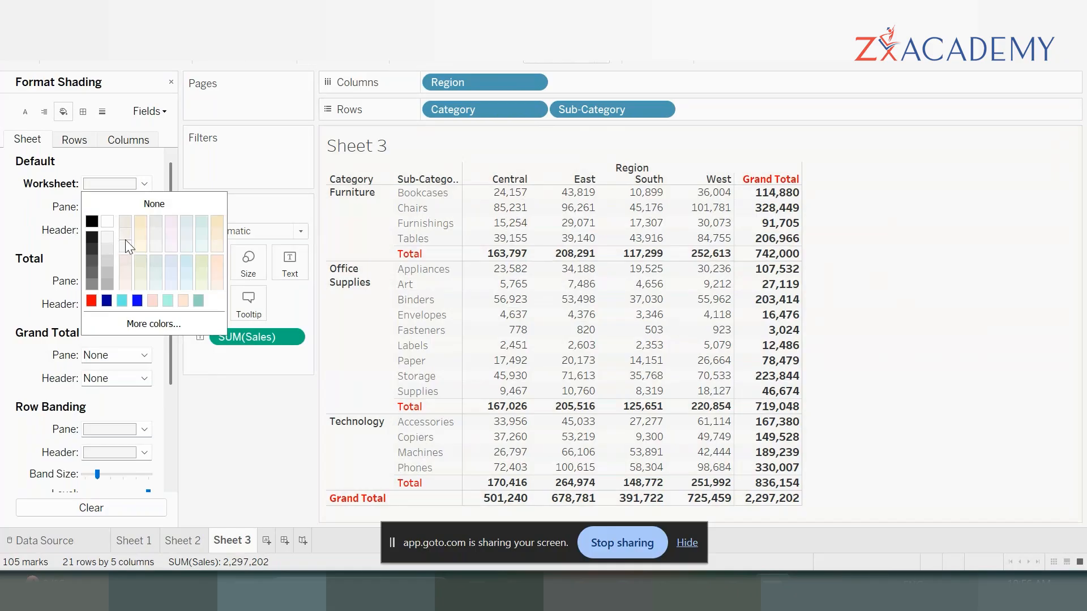
{"action": "left_click", "coordinate": [28, 216]}
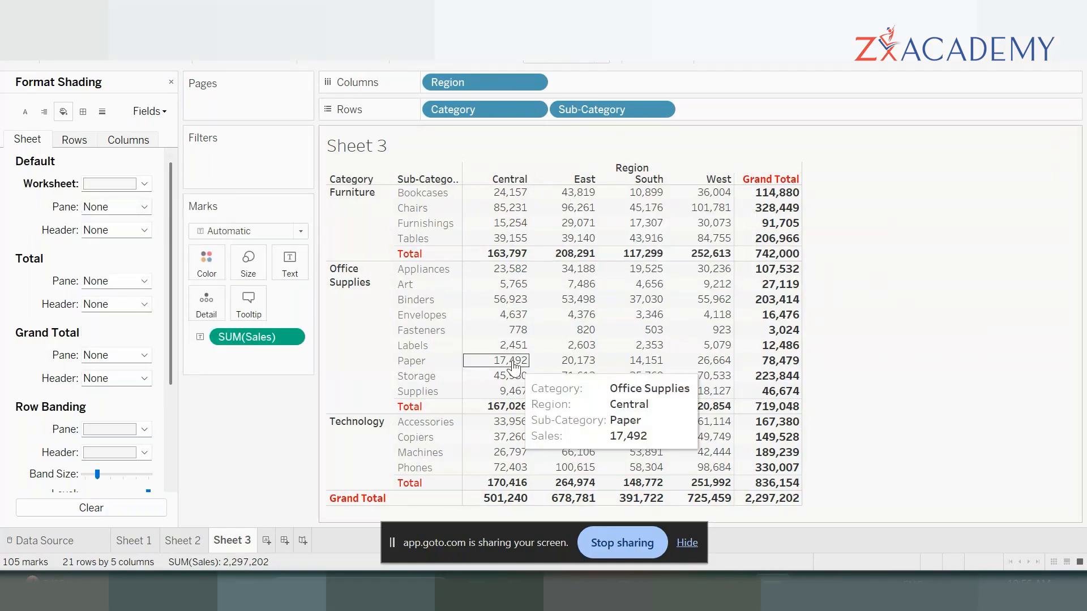
- Set the default pane and header shading of the sheet to light beige
{"action": "left_click", "coordinate": [145, 207]}
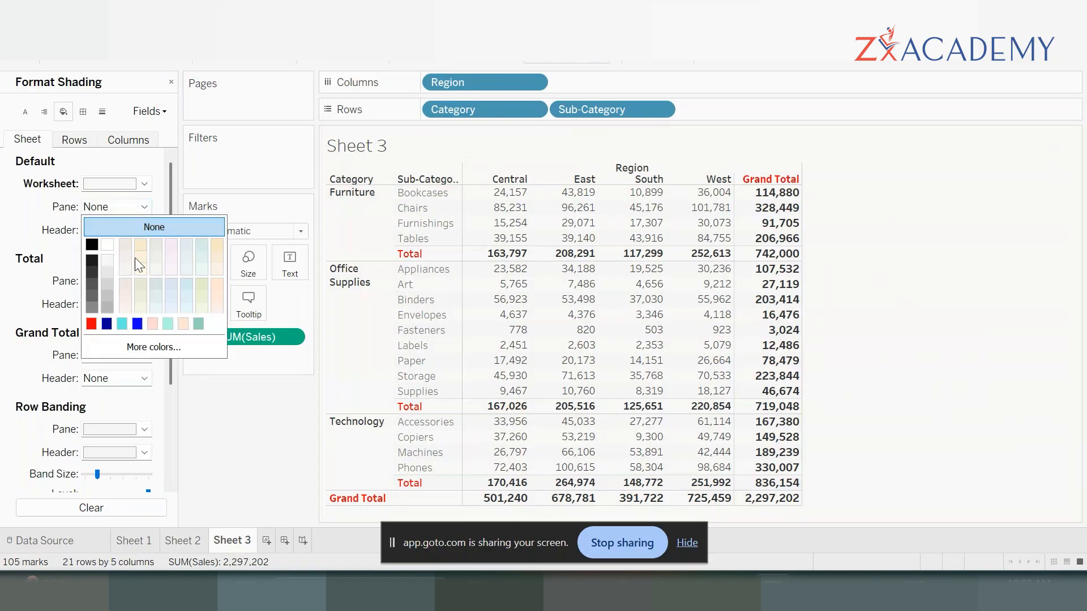
{"action": "left_click", "coordinate": [145, 241]}
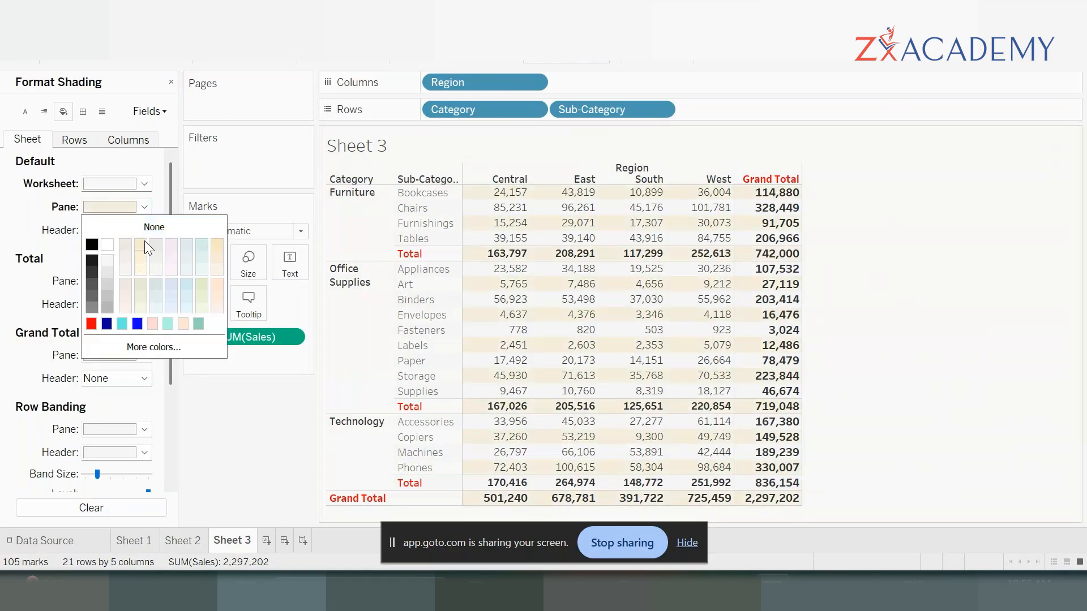
{"action": "left_click", "coordinate": [51, 222]}
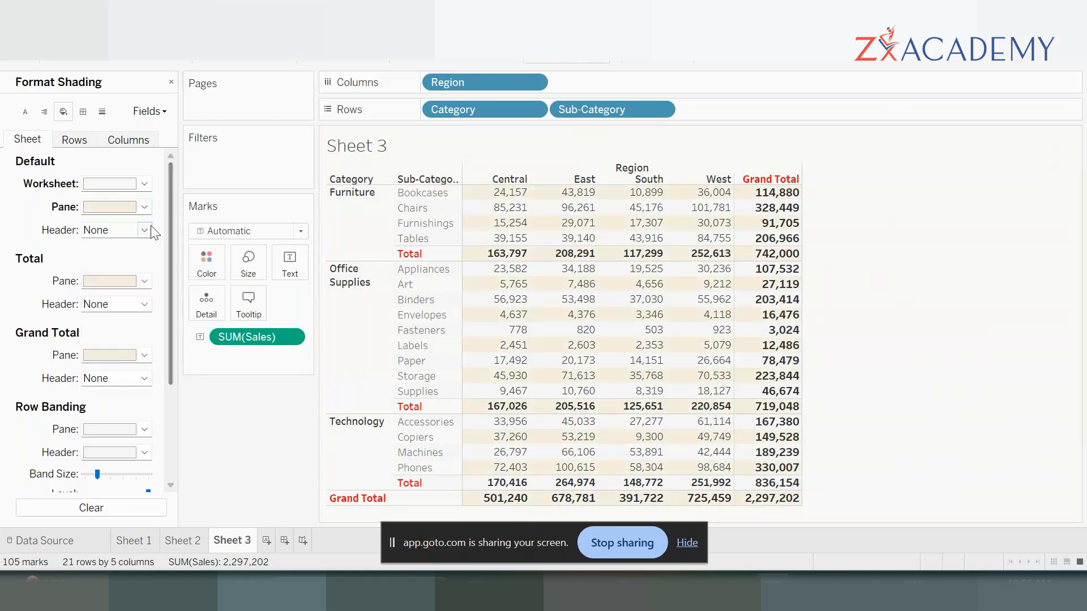
{"action": "left_click", "coordinate": [148, 229]}
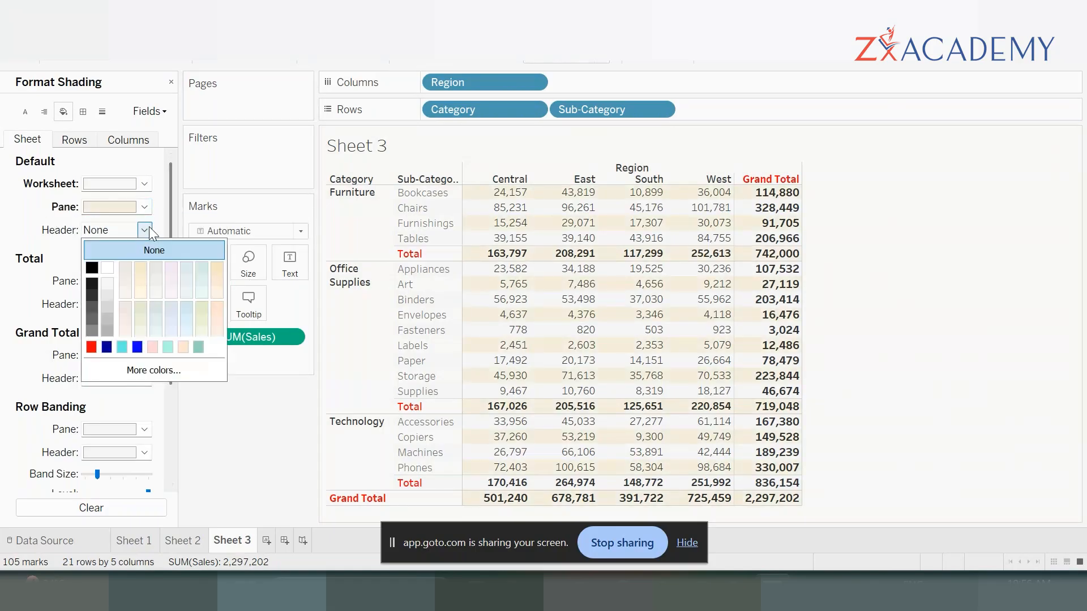
{"action": "left_click", "coordinate": [141, 267]}
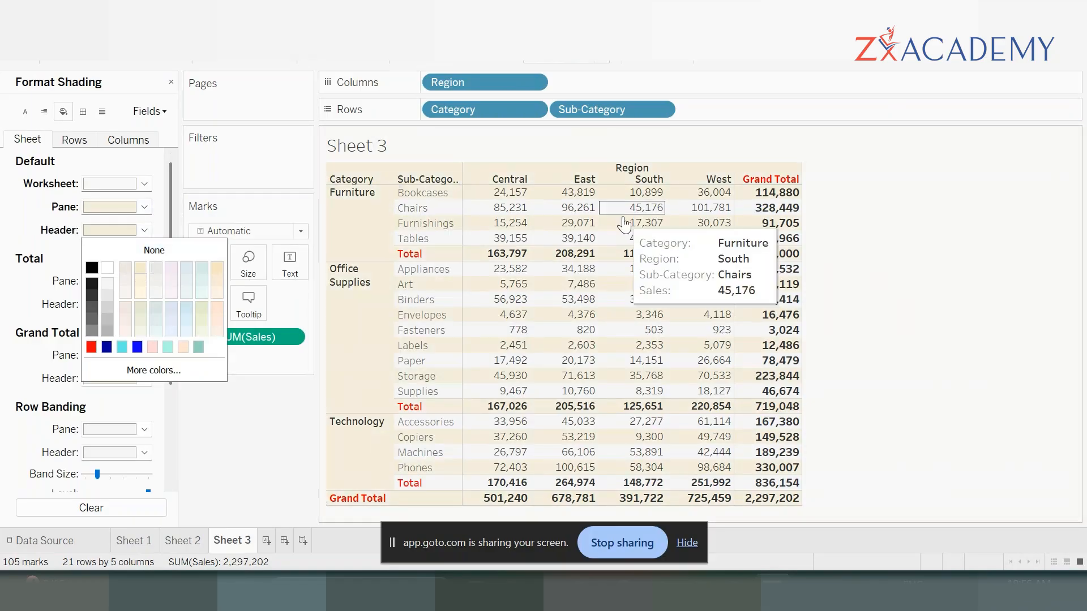
{"action": "left_click", "coordinate": [20, 222]}
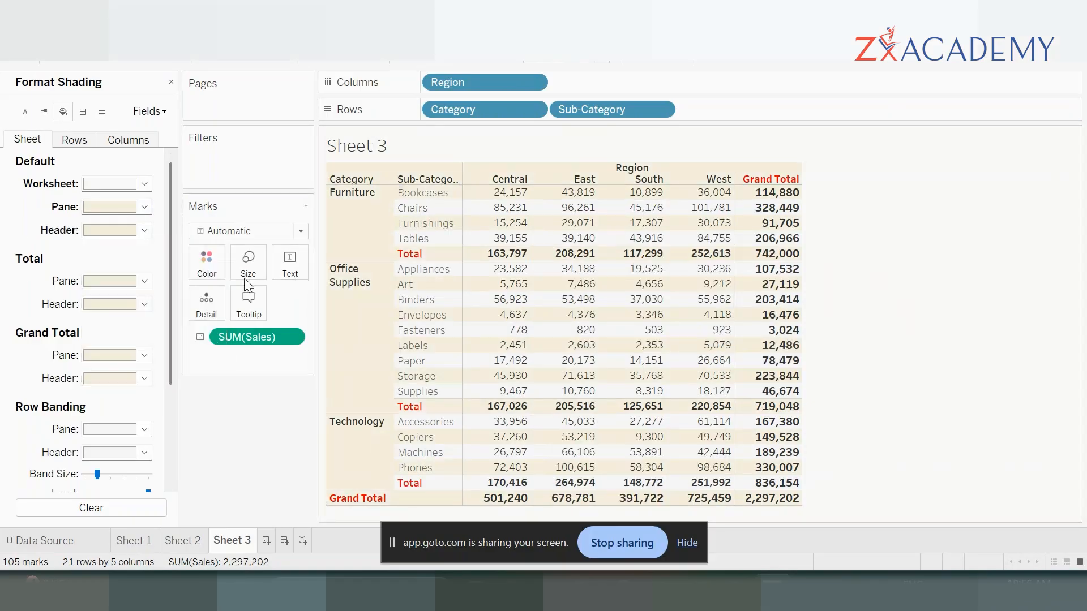
- Set the pane shading of the totals to light turquoise, trying a darker teal first
{"action": "left_click", "coordinate": [143, 284]}
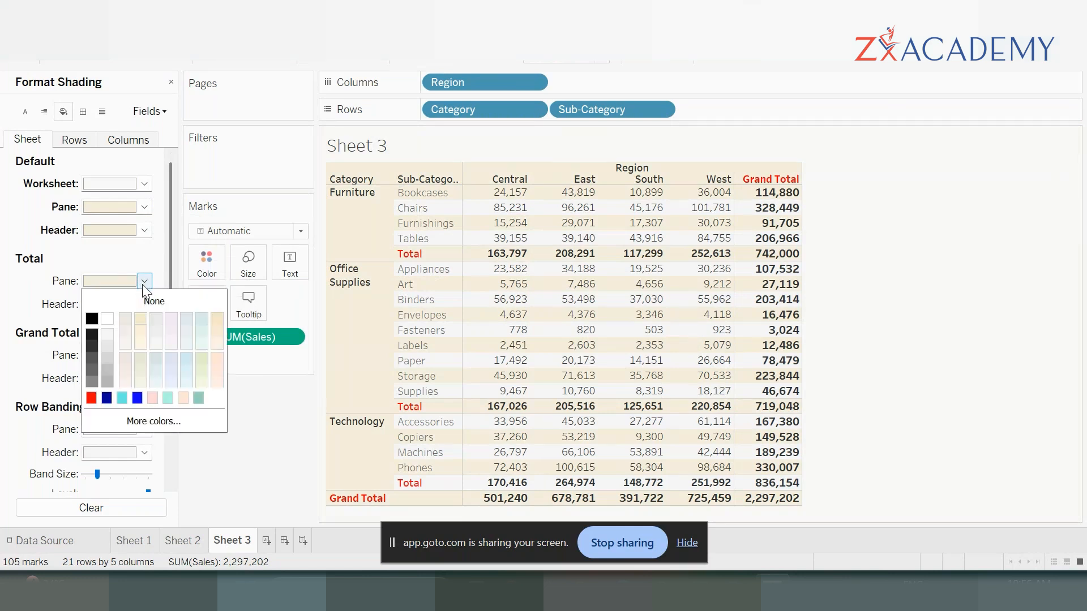
{"action": "left_click", "coordinate": [199, 400]}
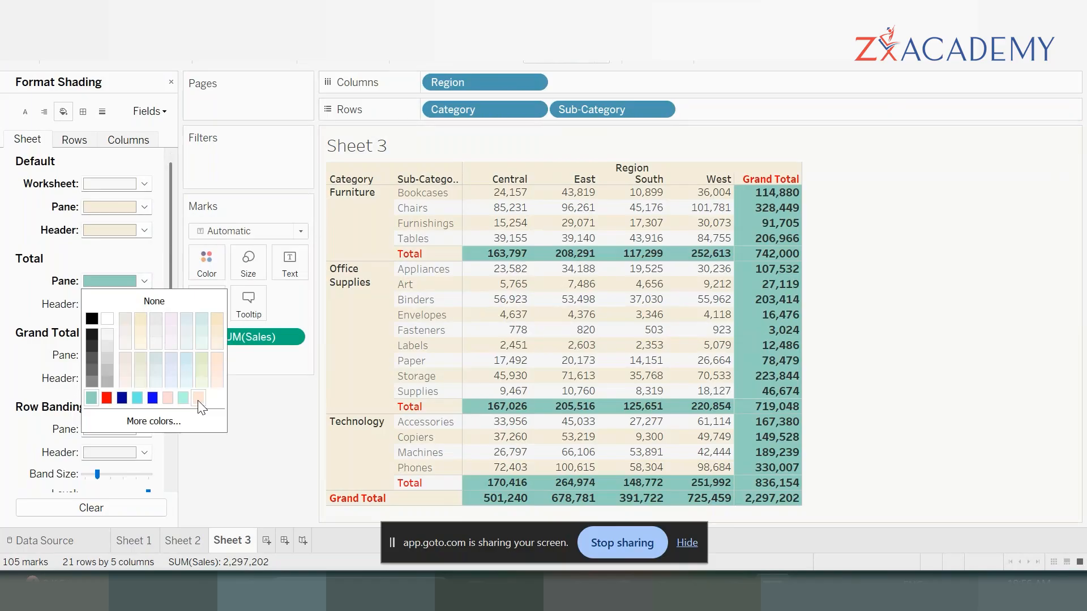
{"action": "left_click", "coordinate": [182, 399]}
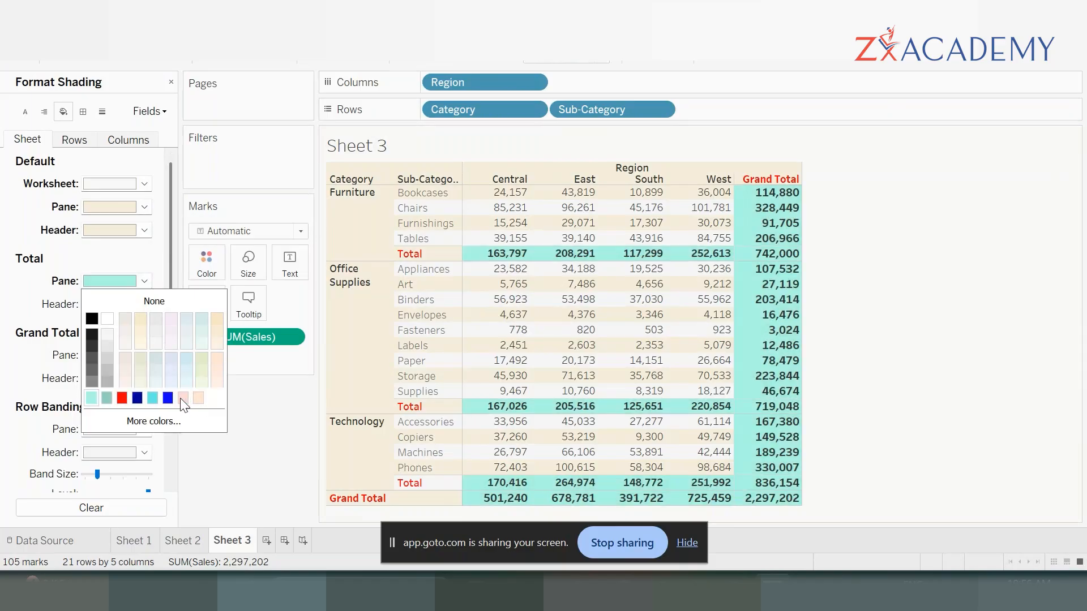
{"action": "left_click", "coordinate": [8, 316]}
- Set the pane shading of the grand totals to the custom yellow #ffff7f
{"action": "left_click", "coordinate": [145, 355]}
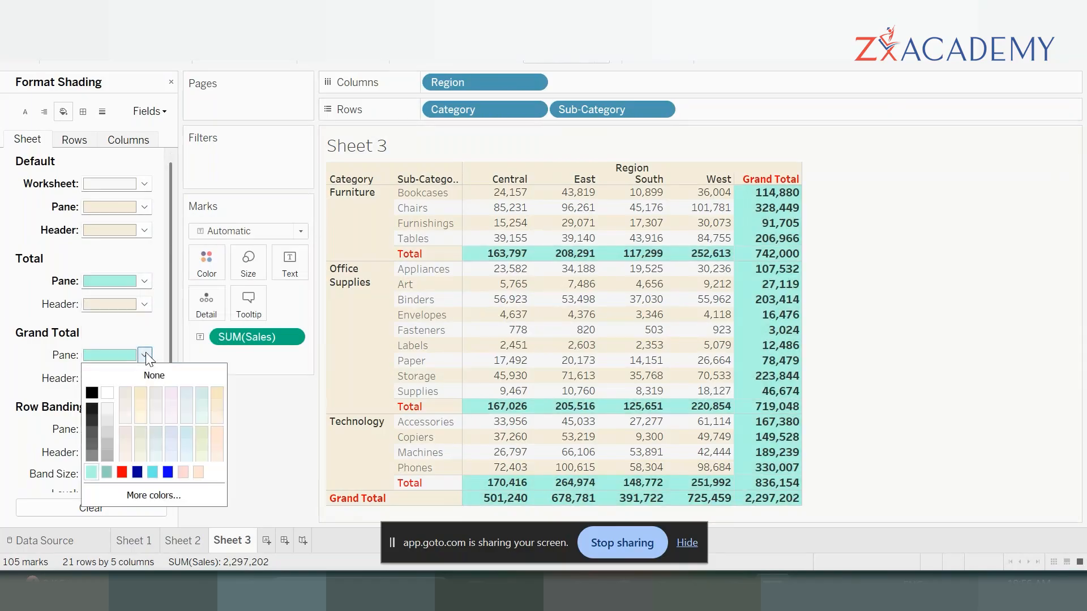
{"action": "left_click", "coordinate": [200, 494]}
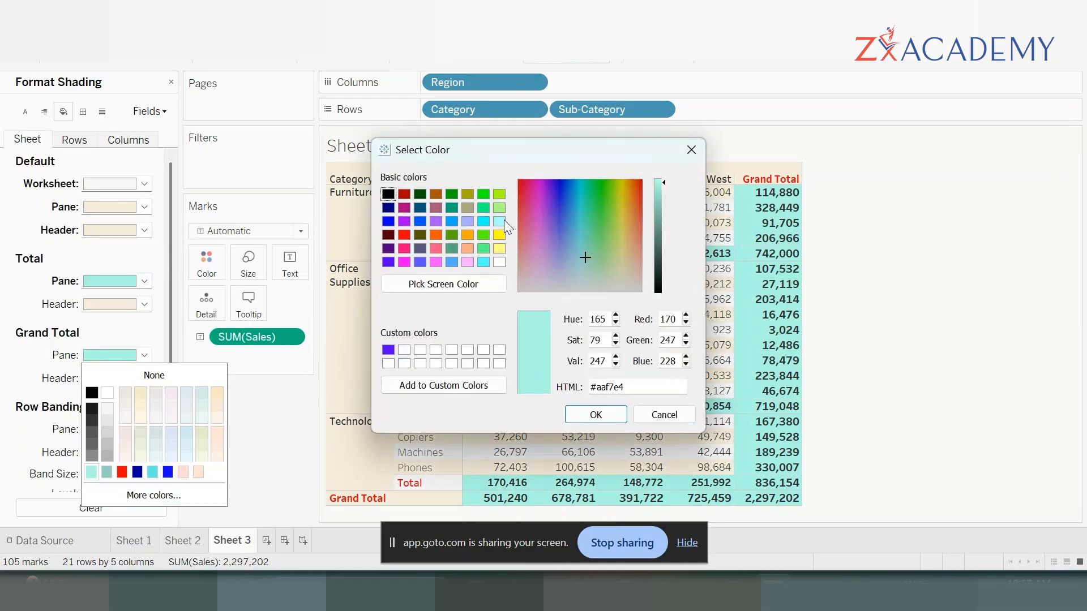
{"action": "left_click", "coordinate": [499, 249]}
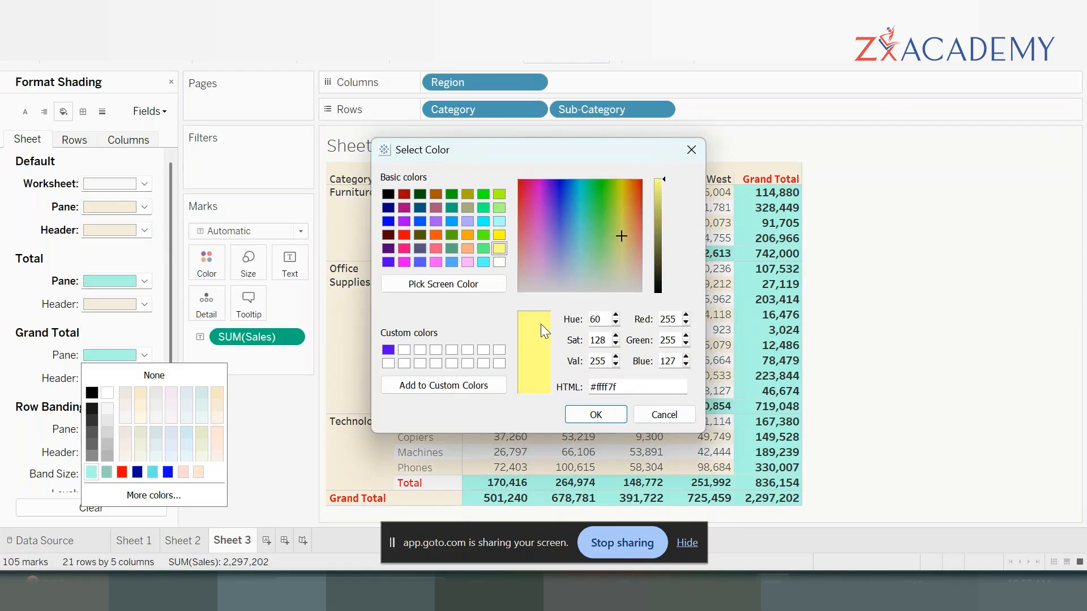
{"action": "left_click", "coordinate": [595, 414]}
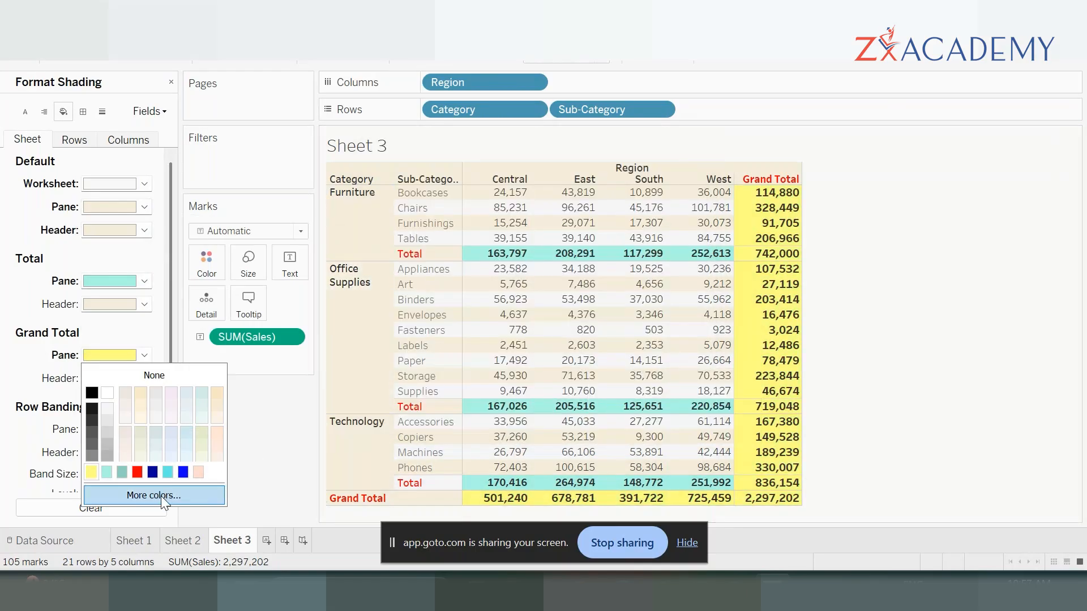
- Change the grand total pane shading to dark blue and brighten it to #0000ff in the colour picker
{"action": "left_click", "coordinate": [153, 473]}
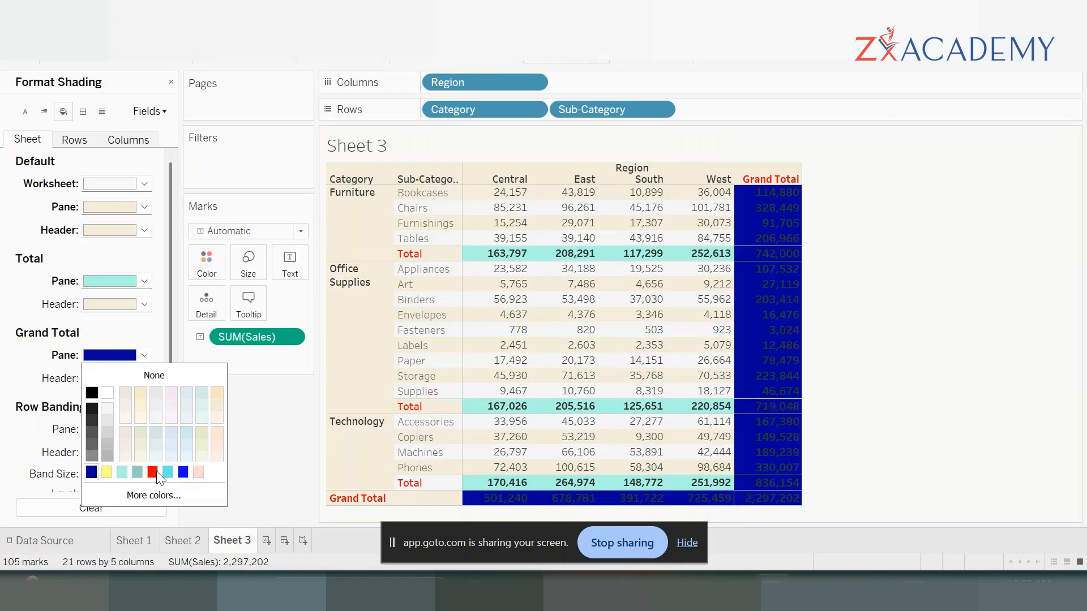
{"action": "left_click", "coordinate": [144, 495]}
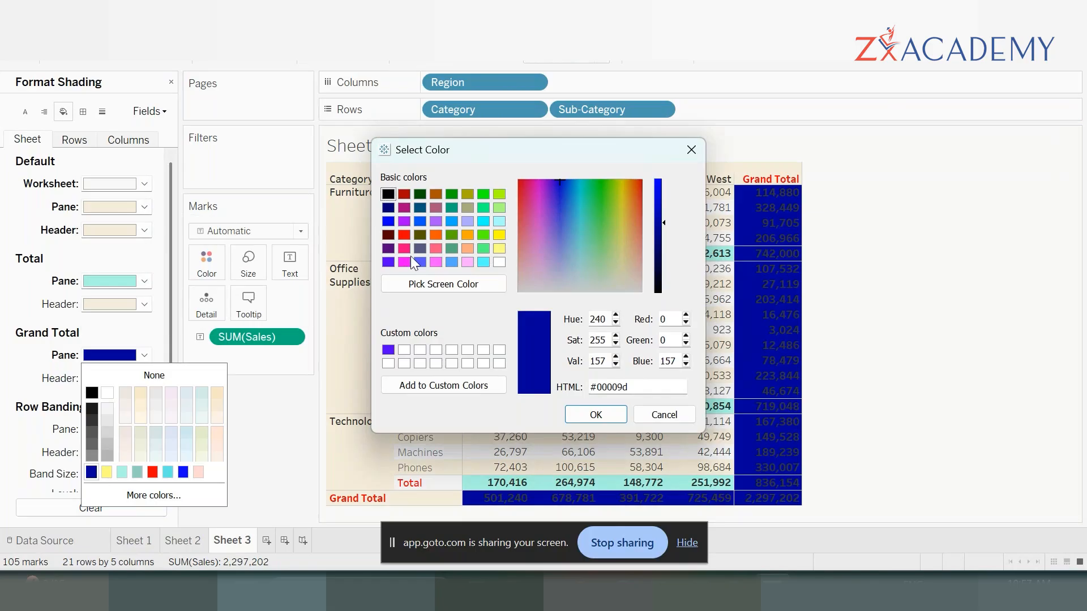
{"action": "left_click_drag", "start_coordinate": [666, 226], "coordinate": [665, 179]}
{"action": "left_click", "coordinate": [594, 415]}
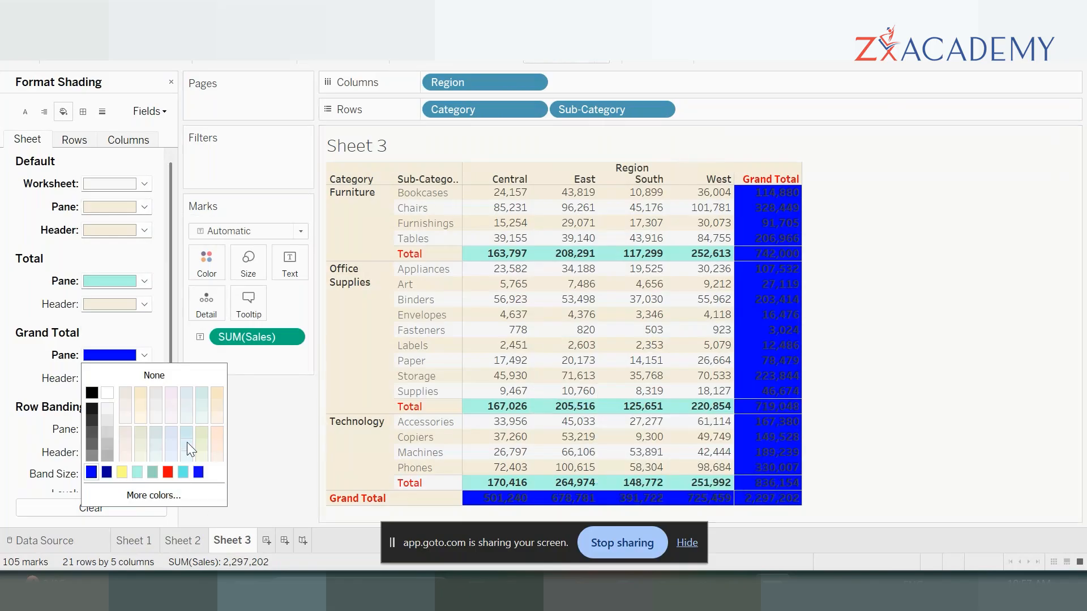
- Set the pane shading of the grand totals to the custom sky blue #55e0ff
{"action": "left_click", "coordinate": [168, 496]}
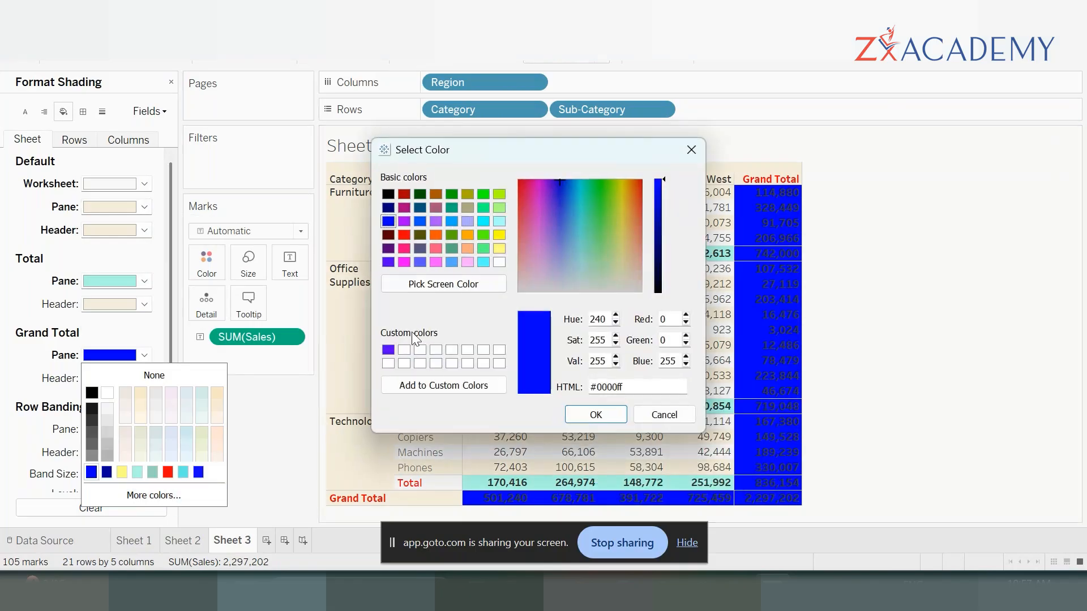
{"action": "left_click_drag", "start_coordinate": [560, 184], "coordinate": [563, 188]}
{"action": "left_click_drag", "start_coordinate": [569, 196], "coordinate": [576, 217]}
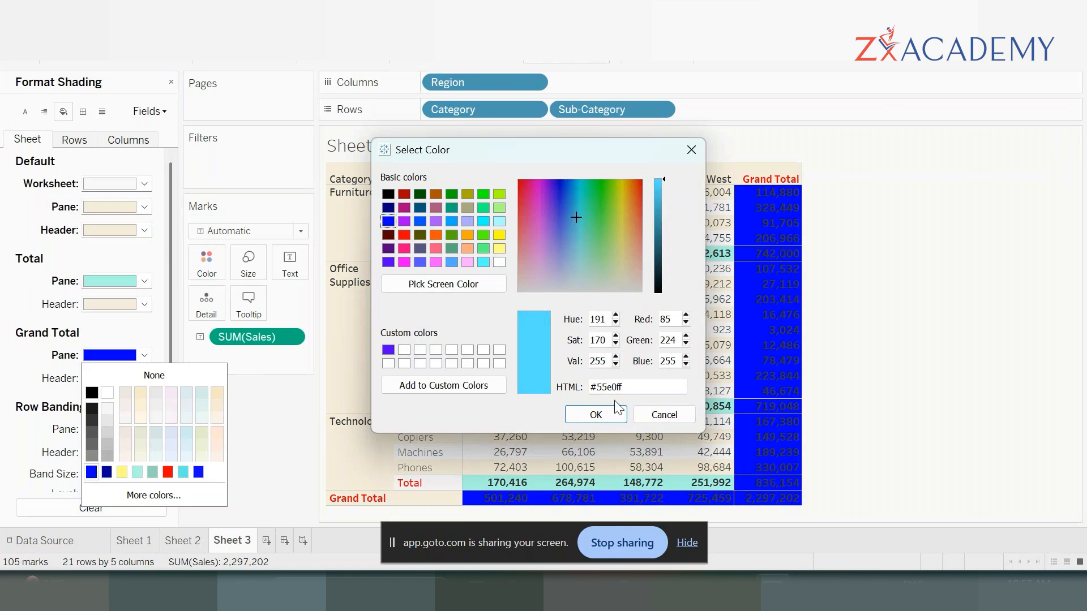
{"action": "left_click", "coordinate": [605, 419]}
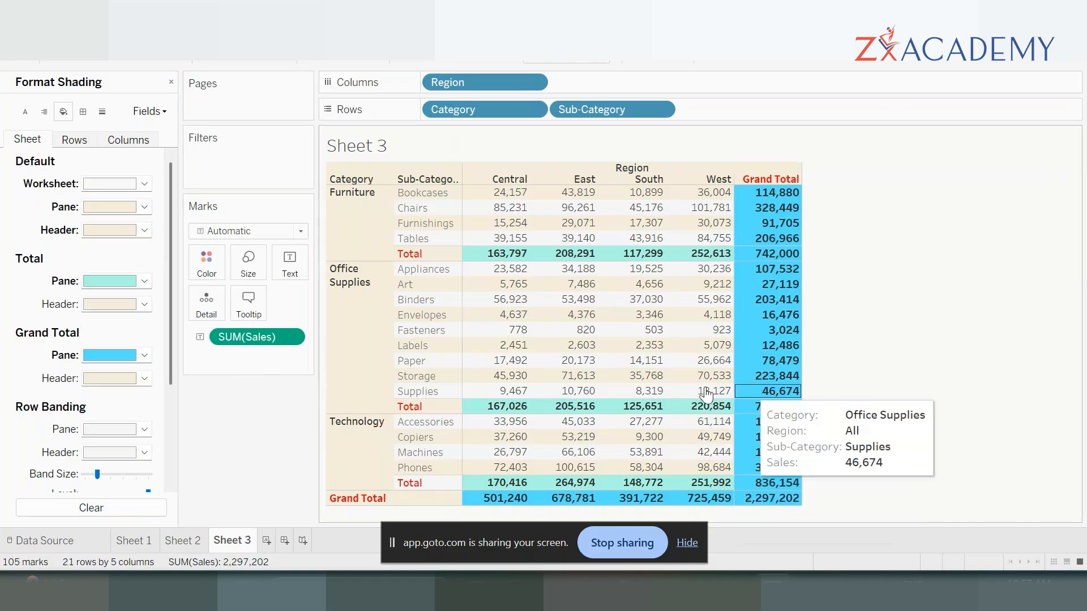
- Set the pane shading of the totals to the recently used turquoise, trying the grand totals' sky blue first
{"action": "left_click", "coordinate": [144, 281]}
{"action": "left_click", "coordinate": [96, 397]}
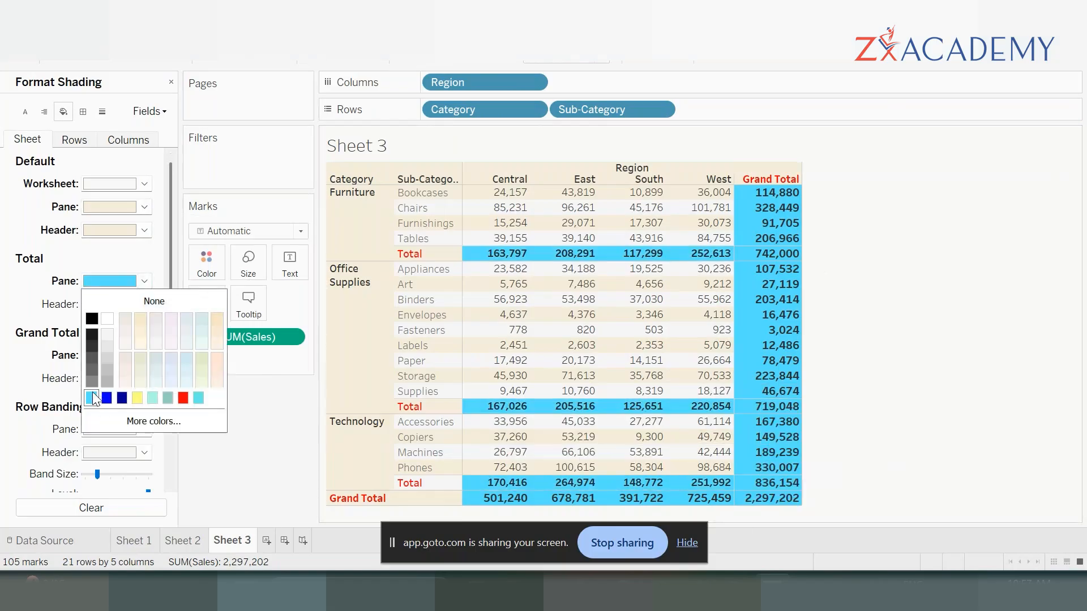
{"action": "left_click", "coordinate": [198, 398]}
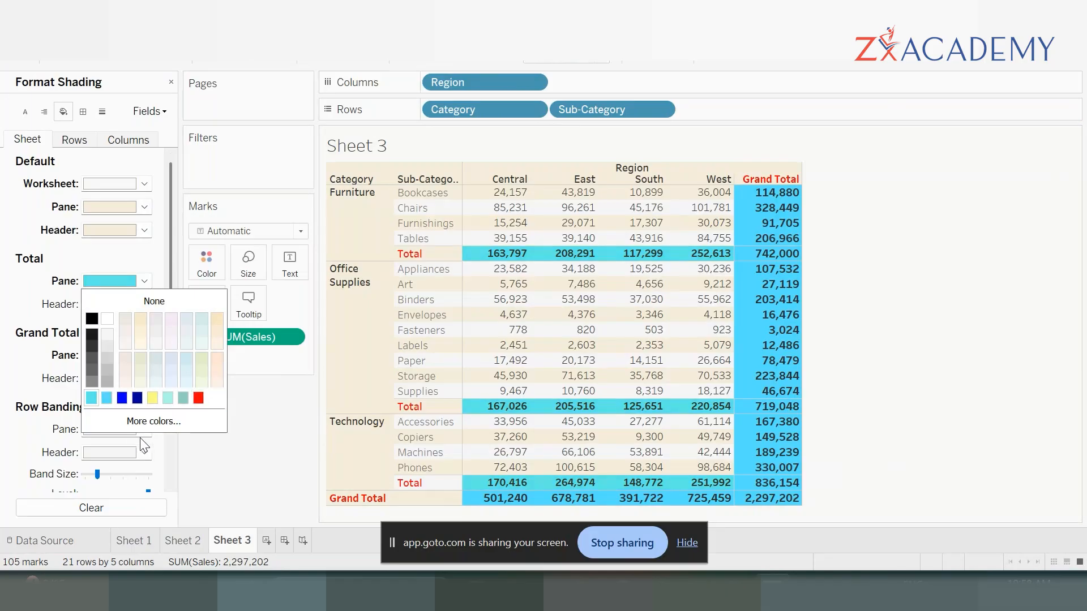
{"action": "left_click", "coordinate": [901, 306]}
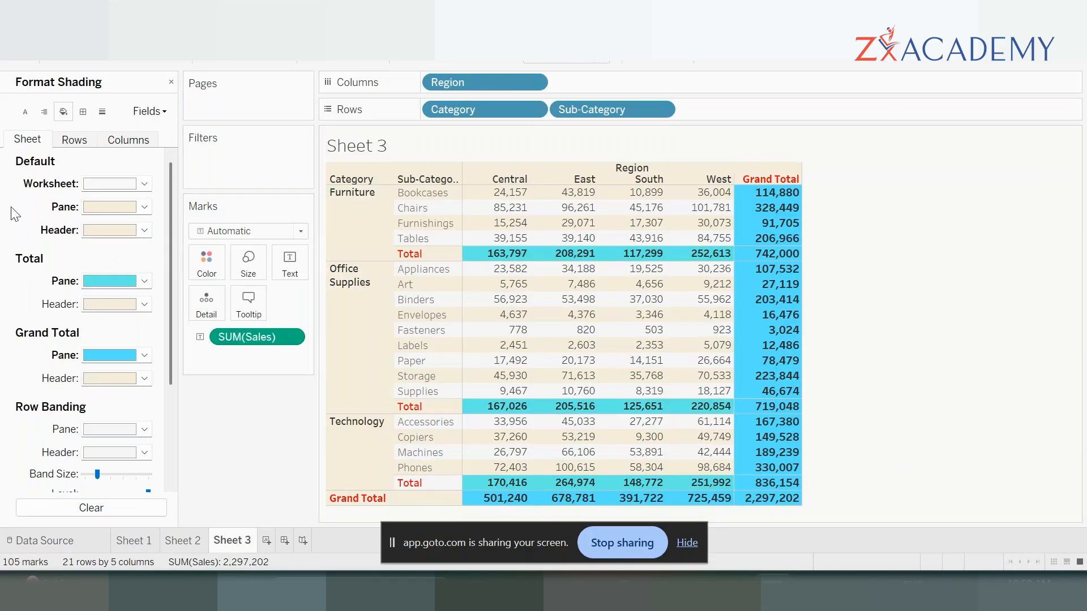
- Give the sheet's default cells a solid black border in the second-thinnest line width
{"action": "left_click", "coordinate": [83, 113]}
{"action": "left_click", "coordinate": [144, 184]}
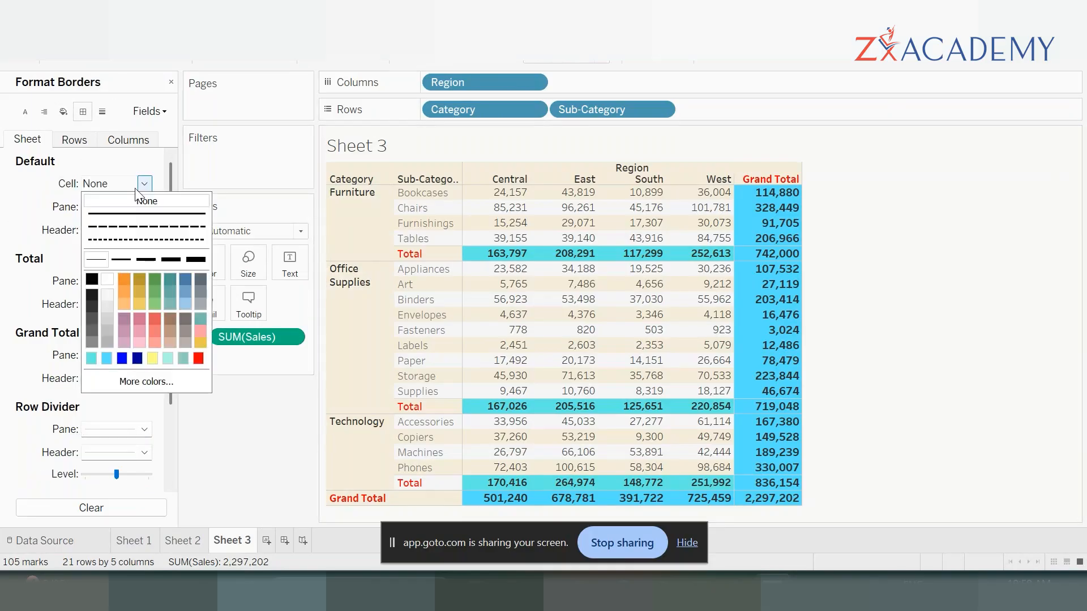
{"action": "left_click", "coordinate": [150, 215]}
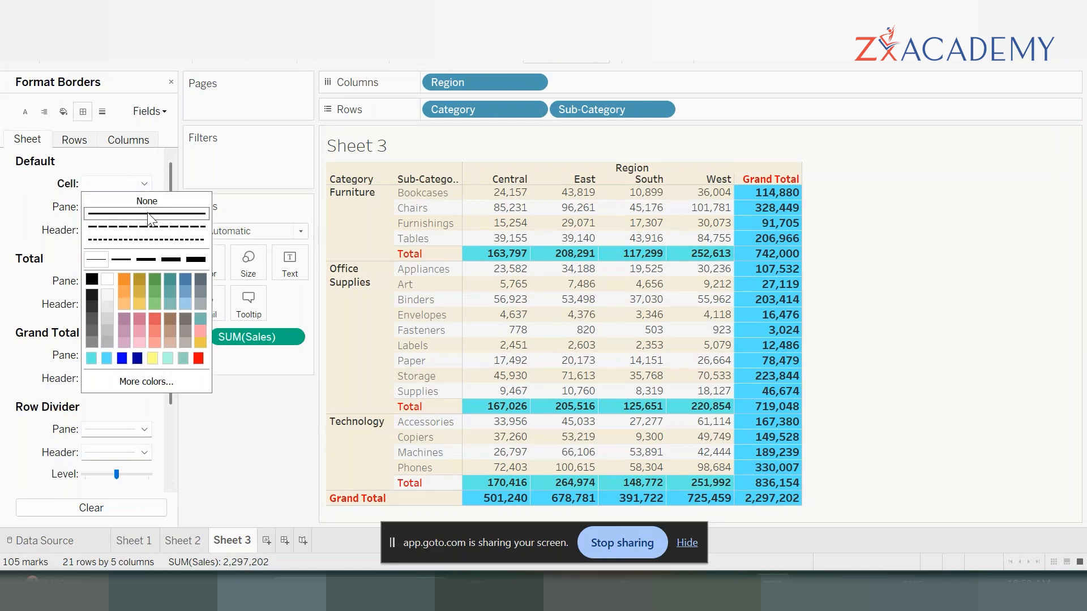
{"action": "left_click", "coordinate": [92, 280]}
{"action": "left_click", "coordinate": [127, 258]}
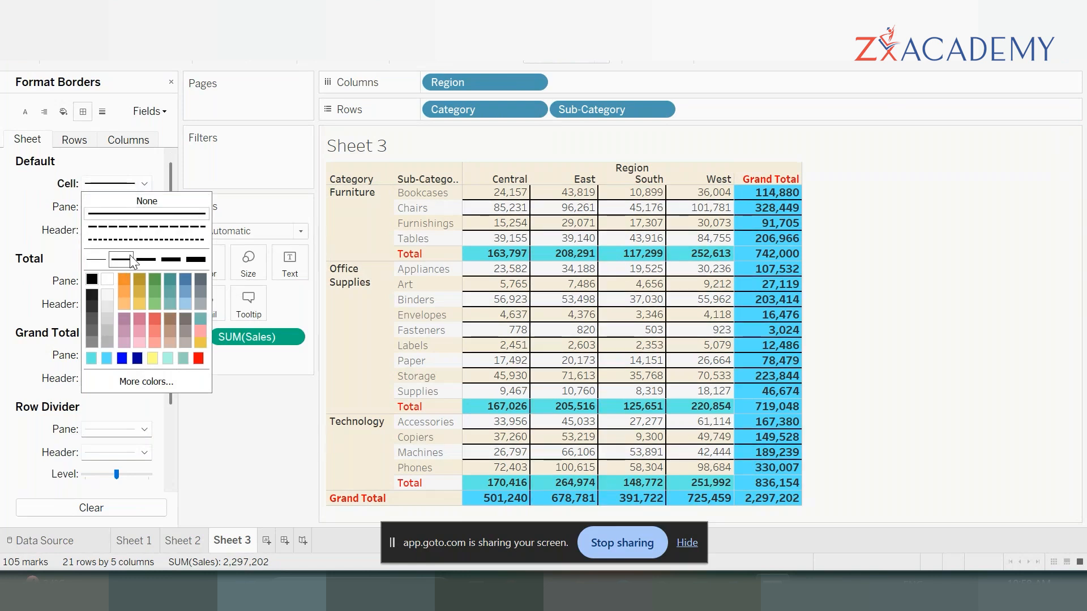
{"action": "left_click", "coordinate": [22, 207]}
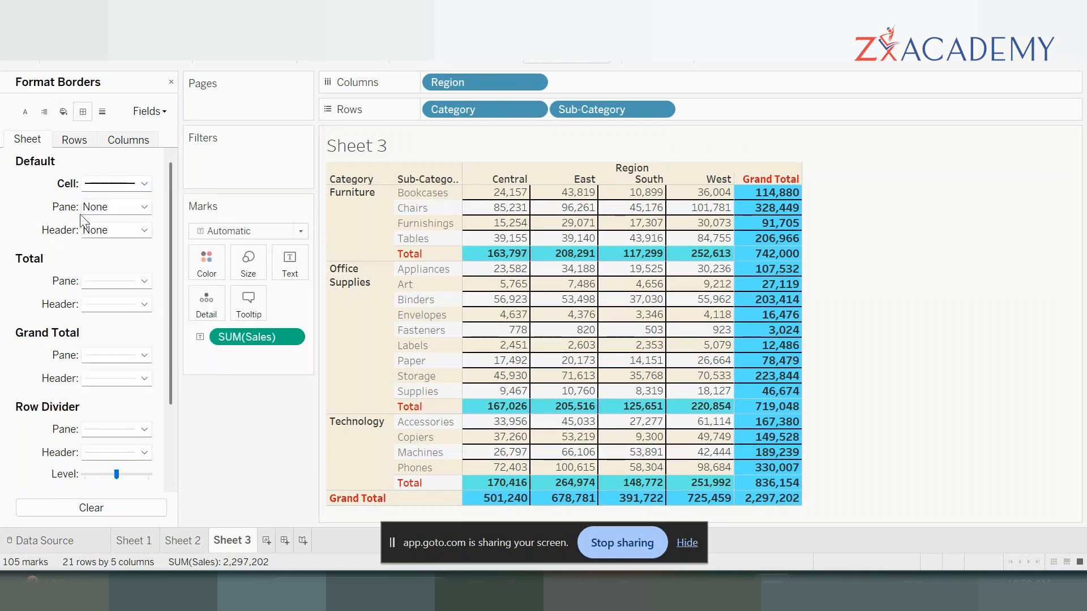
- Give the sheet's default panes a solid black border in the second-thinnest line width
{"action": "left_click", "coordinate": [141, 210]}
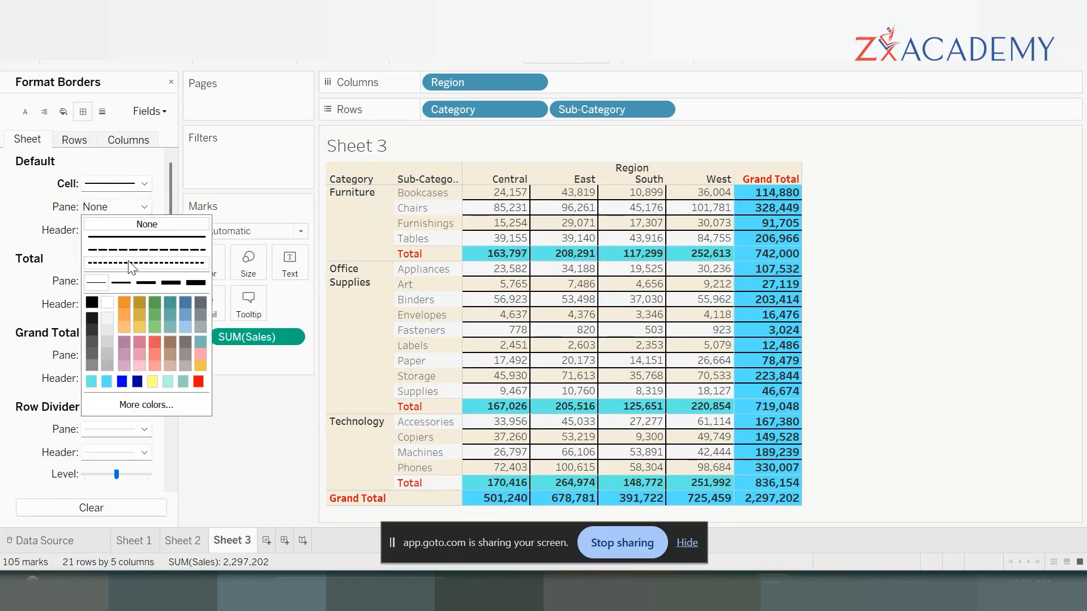
{"action": "left_click", "coordinate": [139, 237]}
{"action": "left_click", "coordinate": [95, 306]}
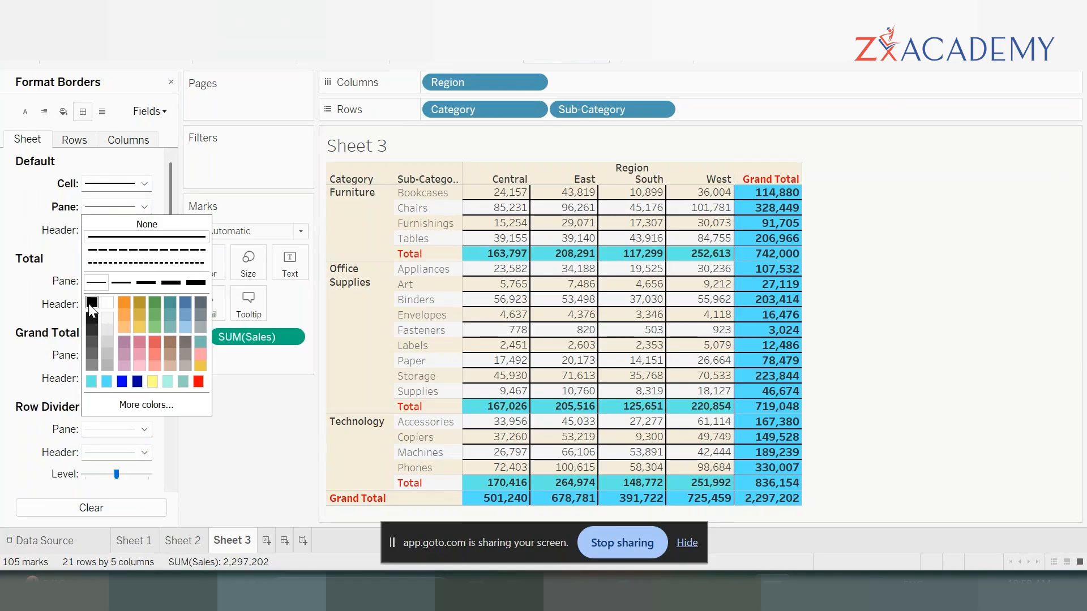
{"action": "left_click", "coordinate": [122, 283]}
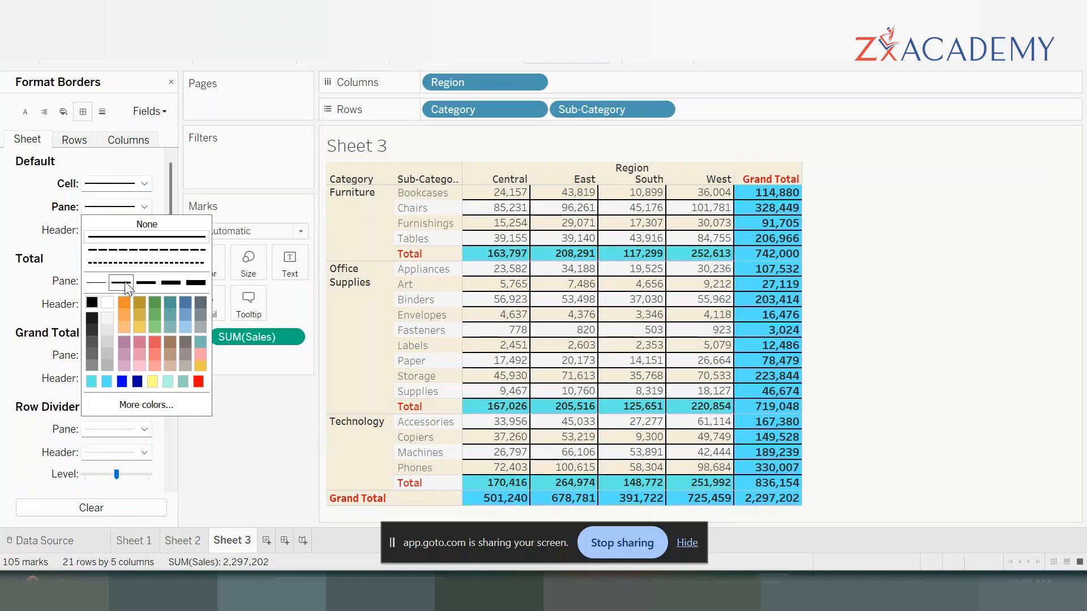
{"action": "left_click", "coordinate": [39, 217]}
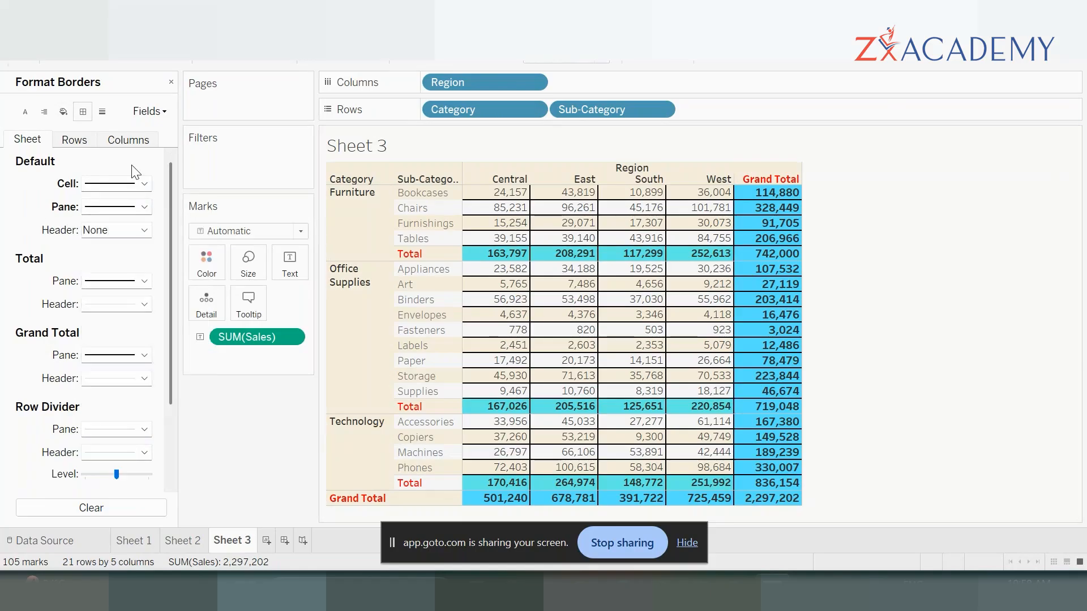
- Reduce the sheet's default cell border to the thinnest line width
{"action": "left_click", "coordinate": [143, 183]}
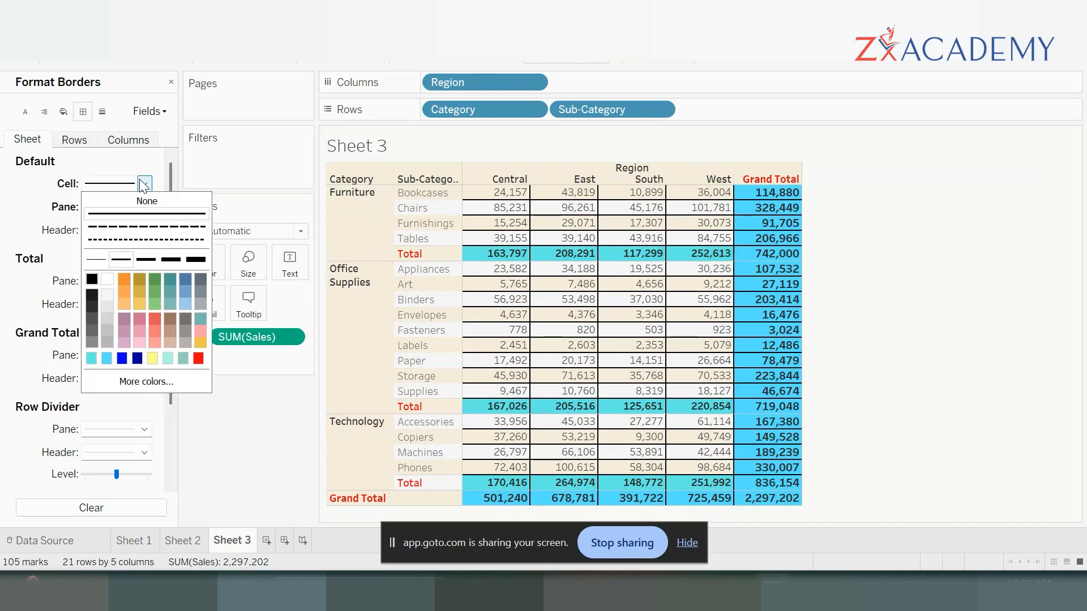
{"action": "left_click", "coordinate": [96, 259]}
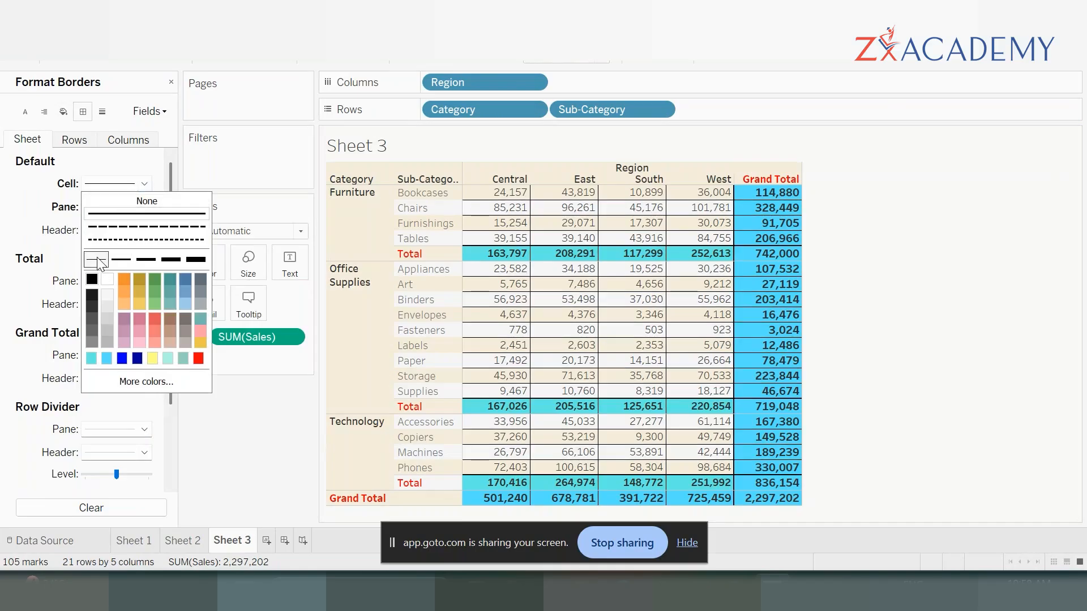
{"action": "left_click", "coordinate": [53, 251]}
- Give the total headers a solid black border in the second-thinnest line width
{"action": "left_click", "coordinate": [146, 280]}
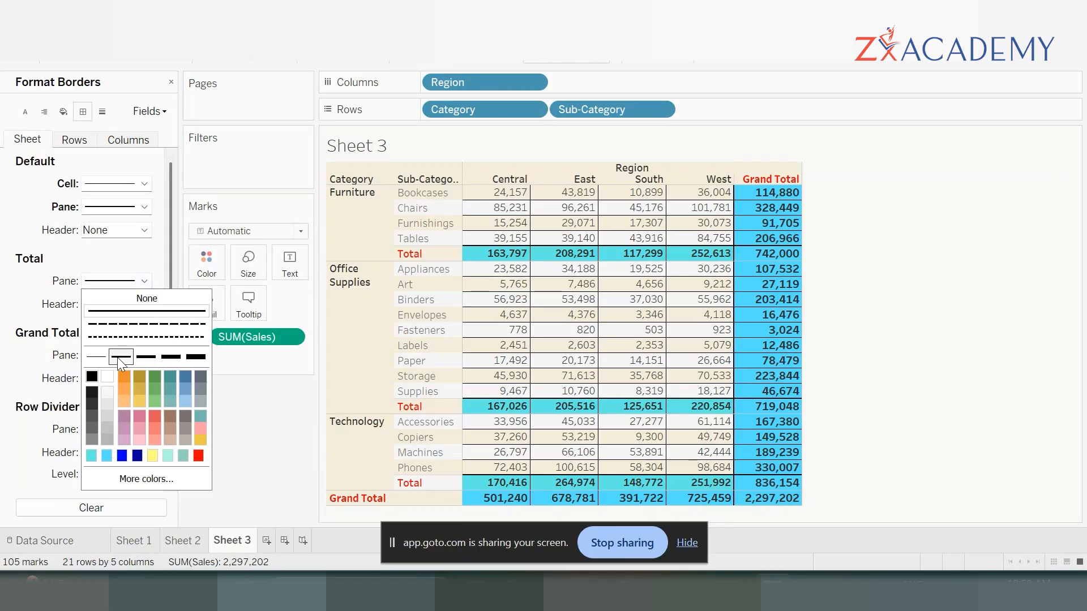
{"action": "left_click", "coordinate": [28, 308]}
{"action": "left_click", "coordinate": [145, 305]}
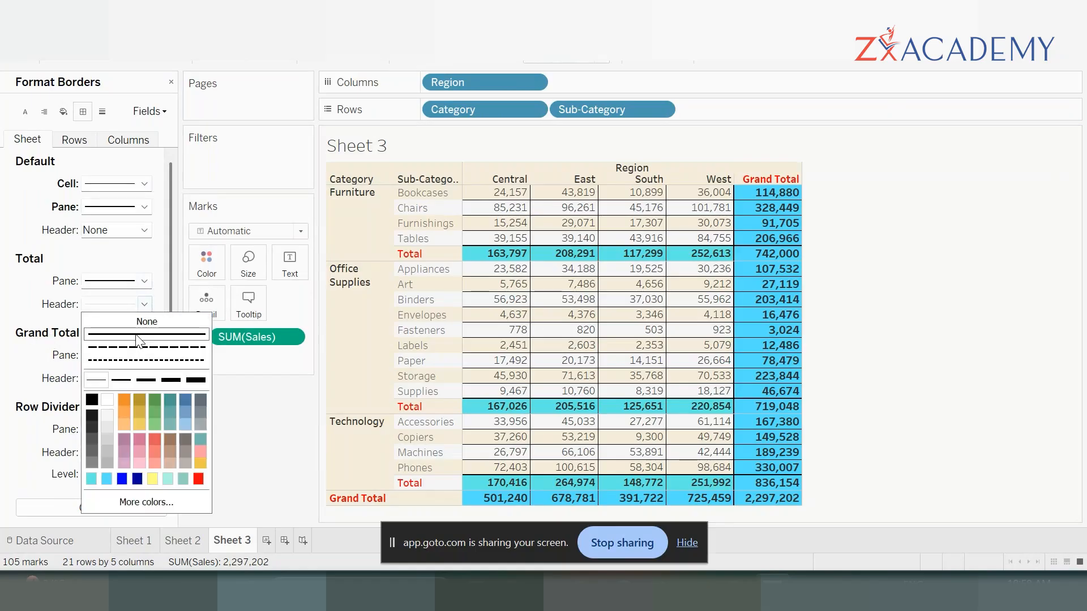
{"action": "left_click", "coordinate": [118, 382]}
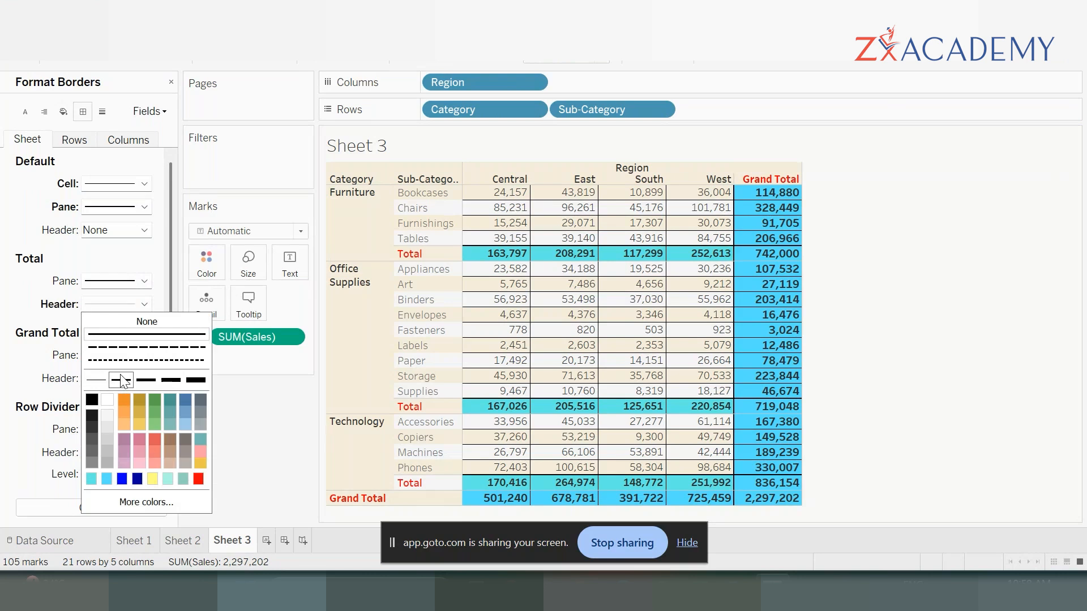
{"action": "left_click", "coordinate": [39, 303]}
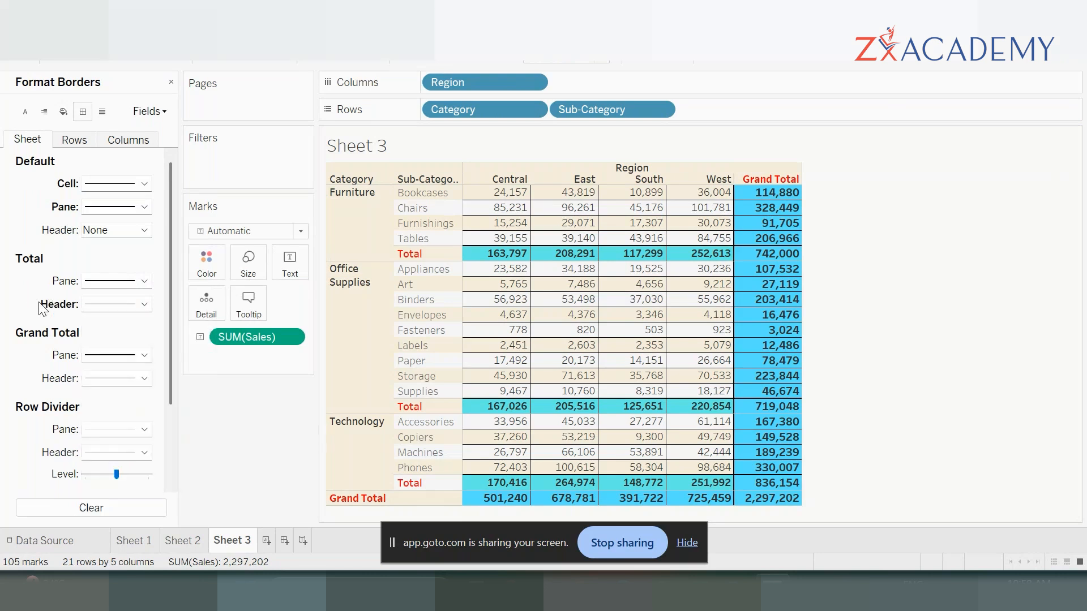
{"action": "left_click", "coordinate": [129, 308]}
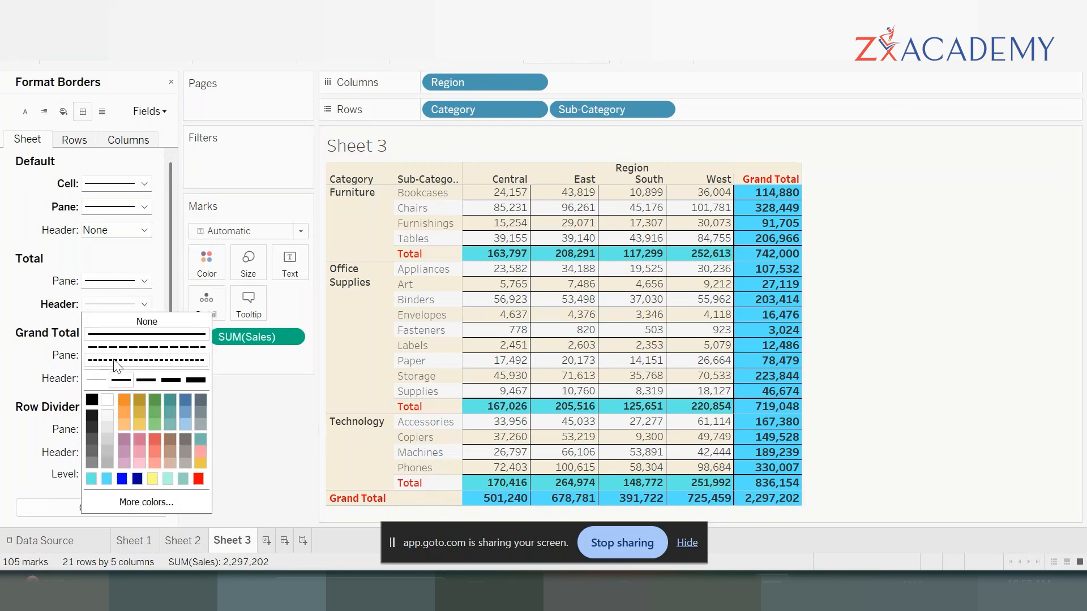
{"action": "left_click", "coordinate": [91, 400]}
{"action": "left_click", "coordinate": [4, 390]}
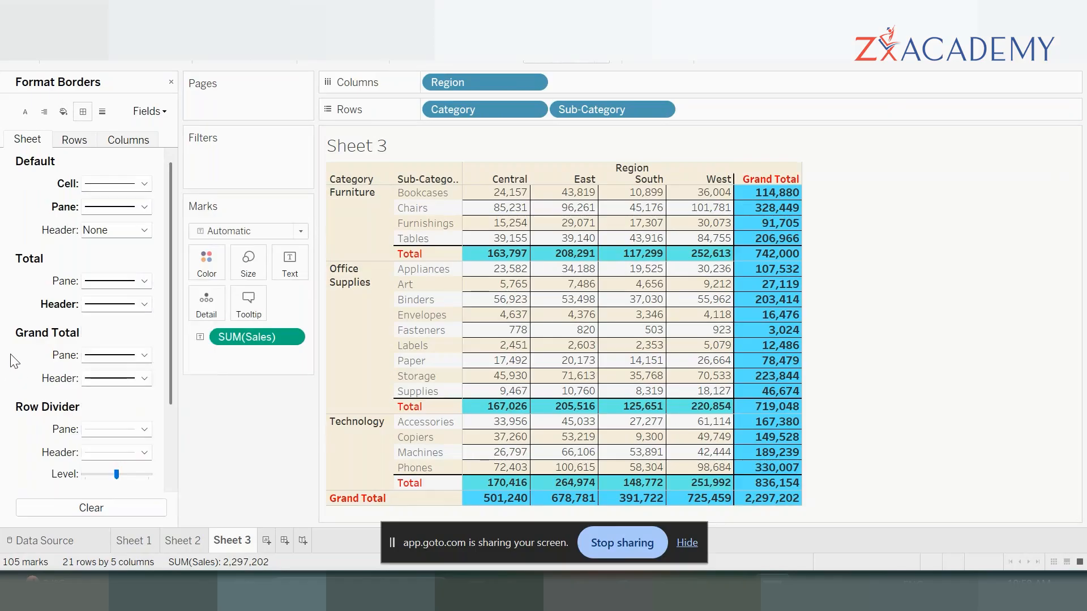
- Examine the line formatting options for the sheet, rows and columns
{"action": "mouse_move", "coordinate": [519, 367]}
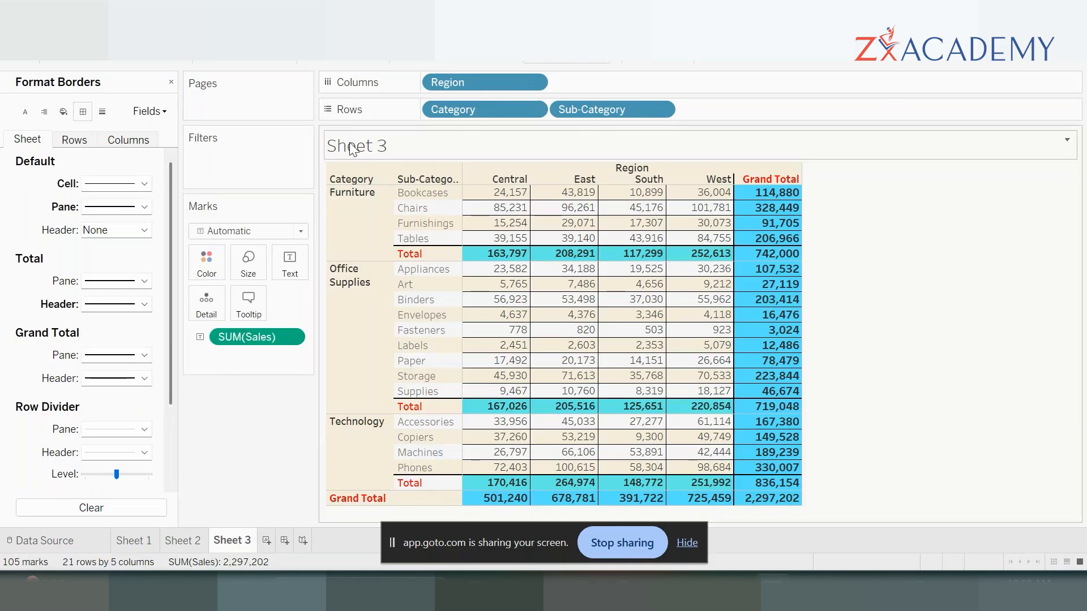
{"action": "left_click", "coordinate": [103, 112]}
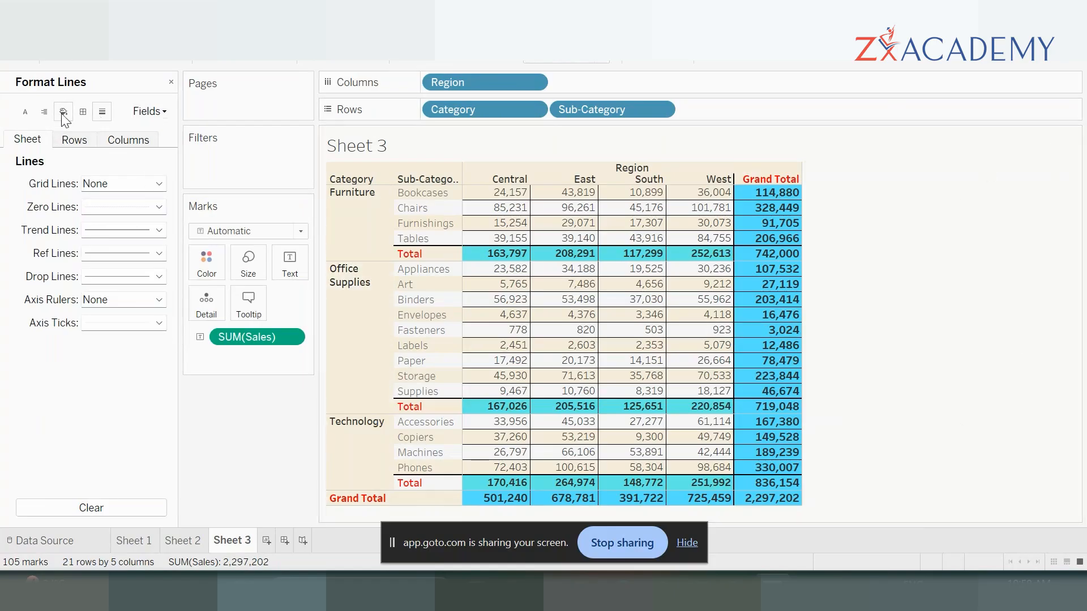
{"action": "left_click", "coordinate": [75, 142]}
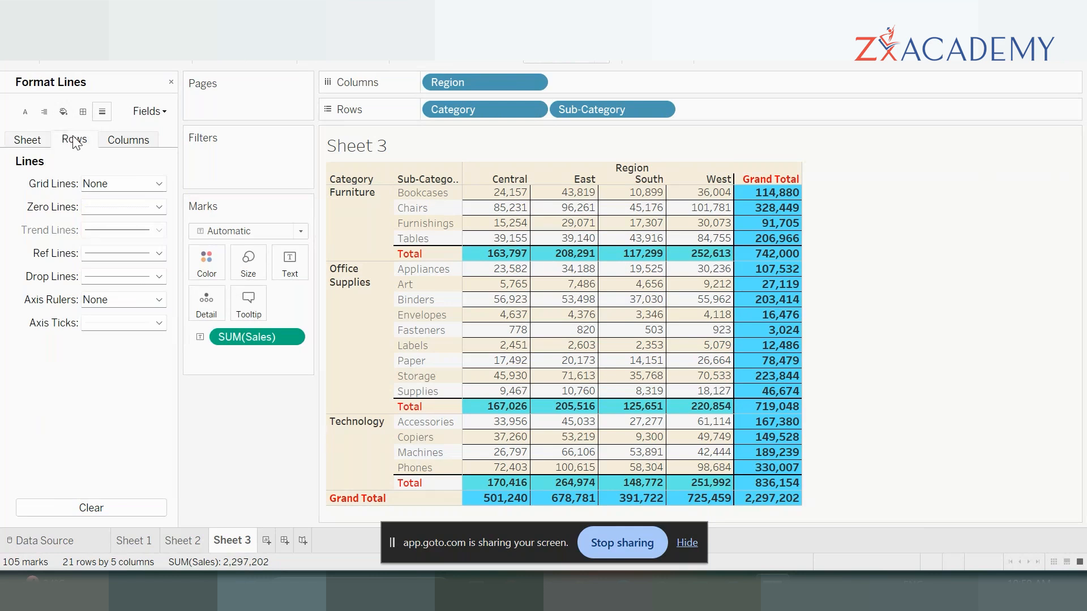
{"action": "left_click", "coordinate": [139, 141]}
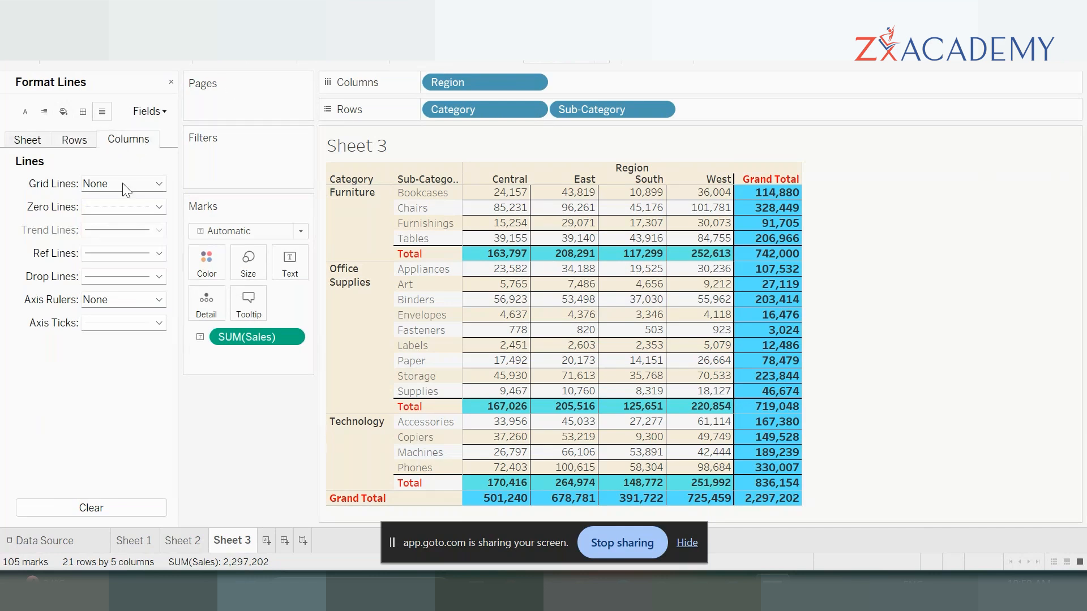
{"action": "left_click", "coordinate": [32, 140]}
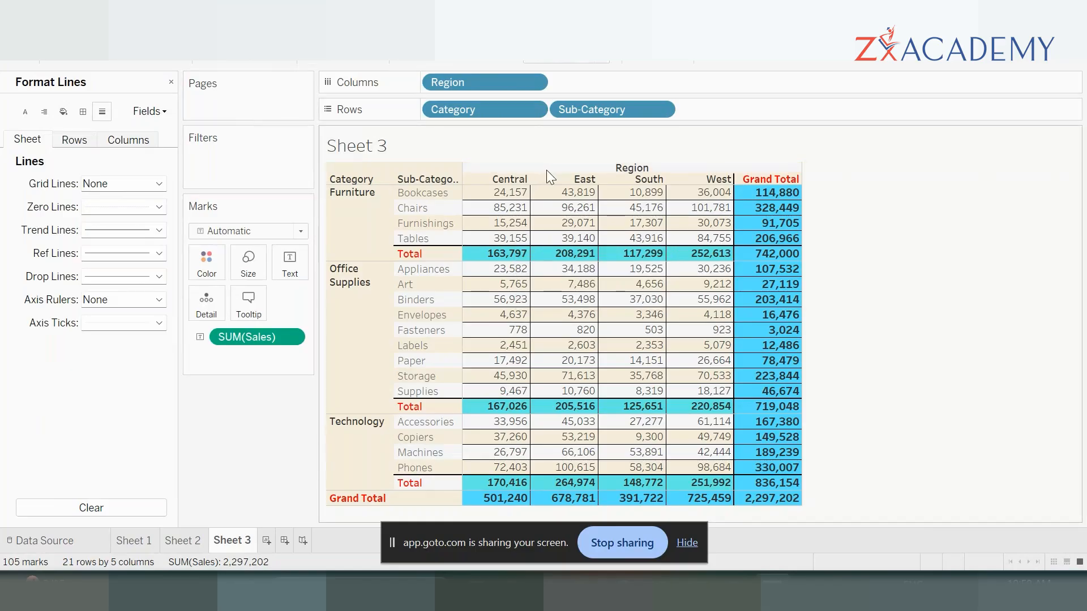
{"action": "mouse_move", "coordinate": [634, 223]}
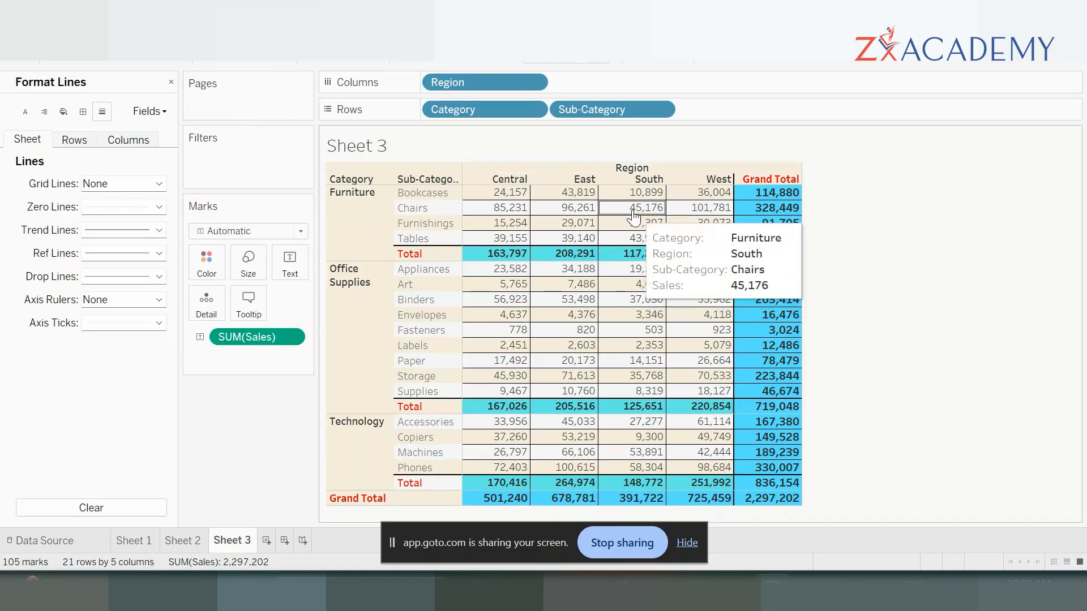